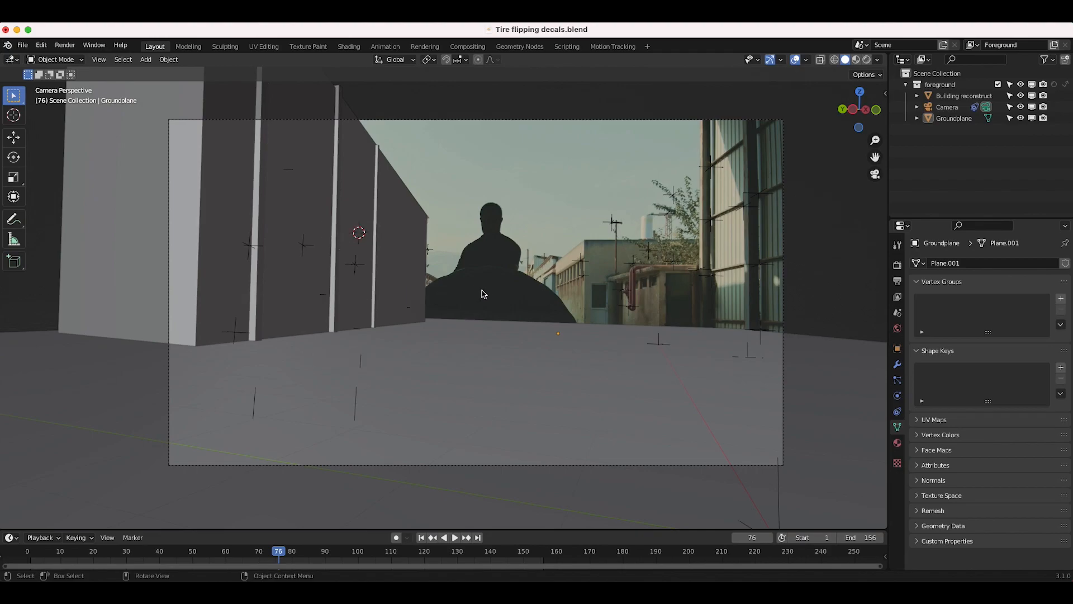
Play the tire-flip clip from its first frame in the Motion Tracking workspace to review the tracked markers.
{"action": "middle_click_drag", "start_coordinate": [483, 291], "coordinate": [489, 308], "text": "shift"}
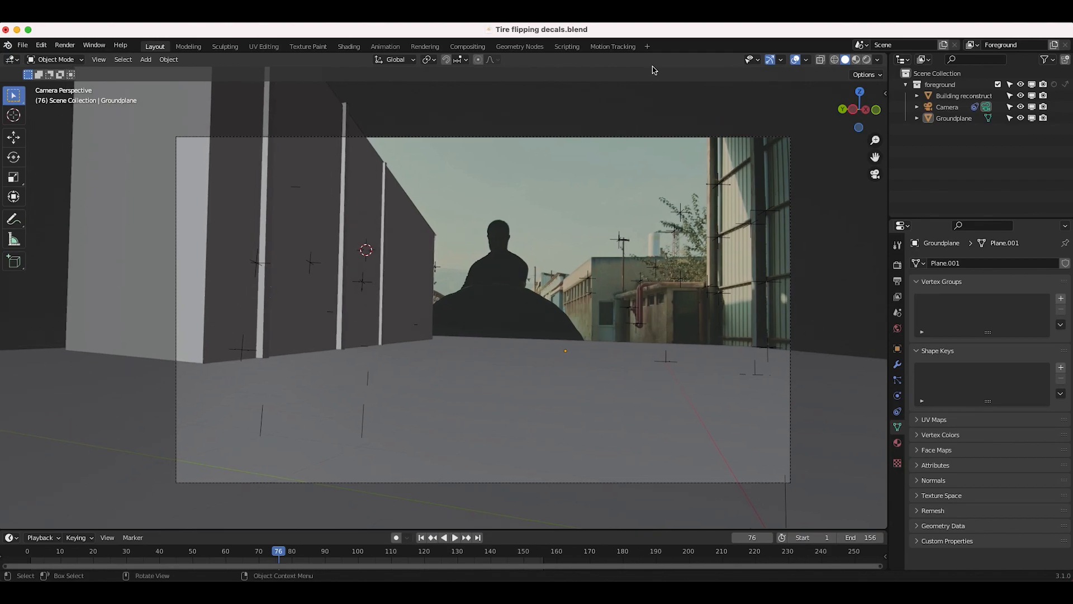
{"action": "left_click", "coordinate": [622, 47]}
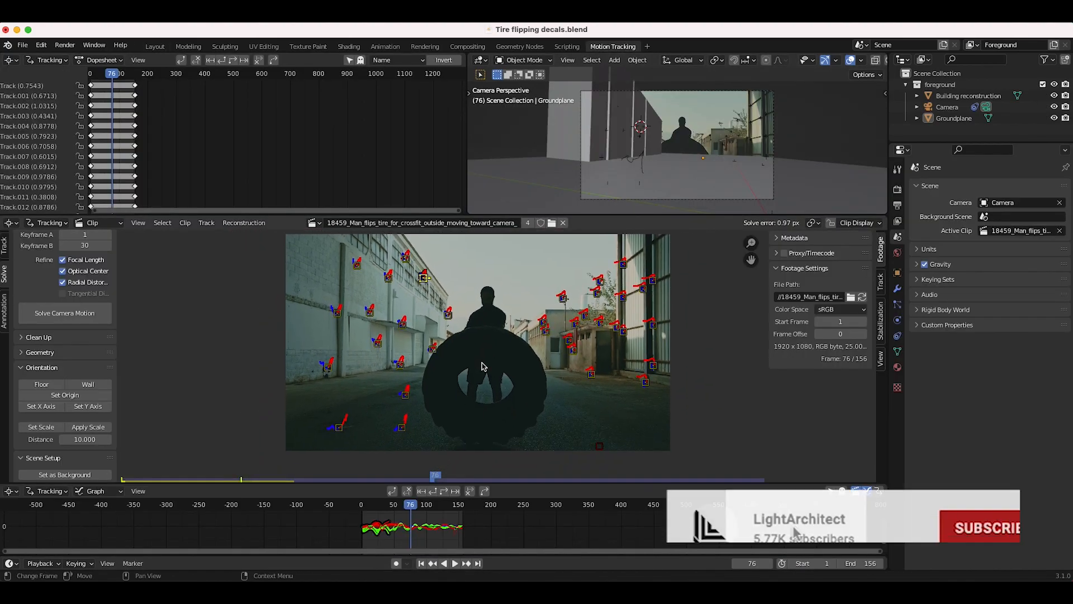
{"action": "left_click", "coordinate": [421, 563]}
{"action": "left_click", "coordinate": [455, 563]}
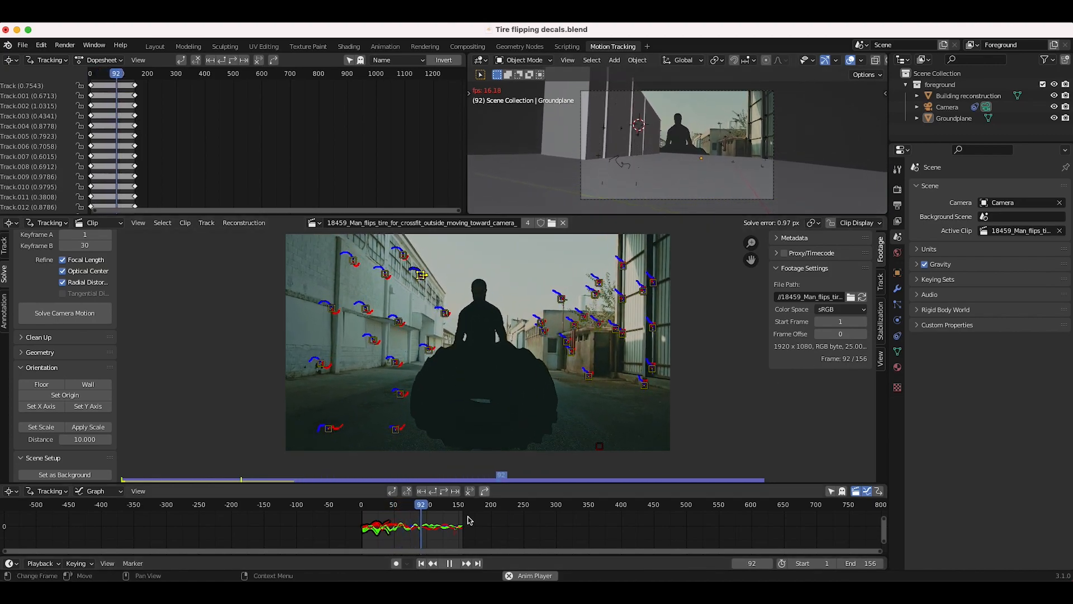
{"action": "key", "text": "space"}
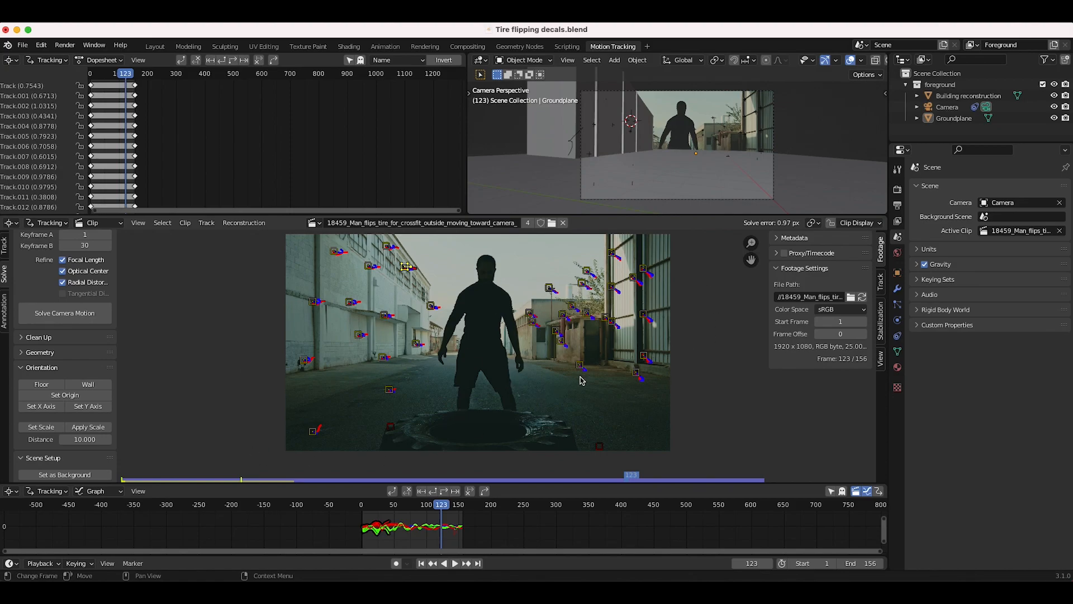
Return to the Layout workspace and inspect the building reconstruction and ground plane in wireframe shading over the footage.
{"action": "left_click", "coordinate": [155, 46]}
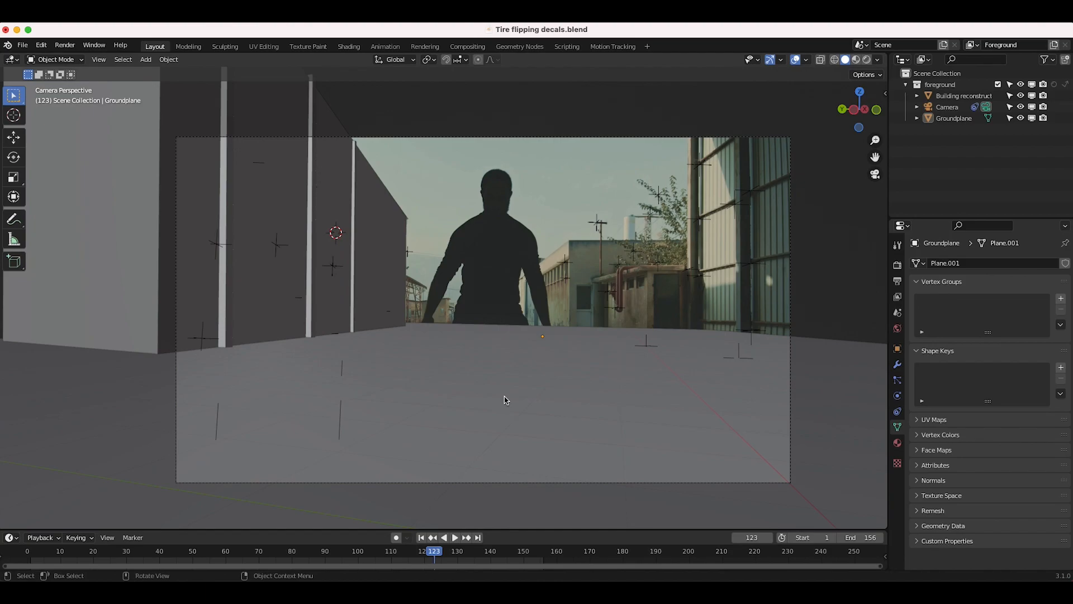
{"action": "key", "text": "z"}
{"action": "left_click", "coordinate": [373, 341]}
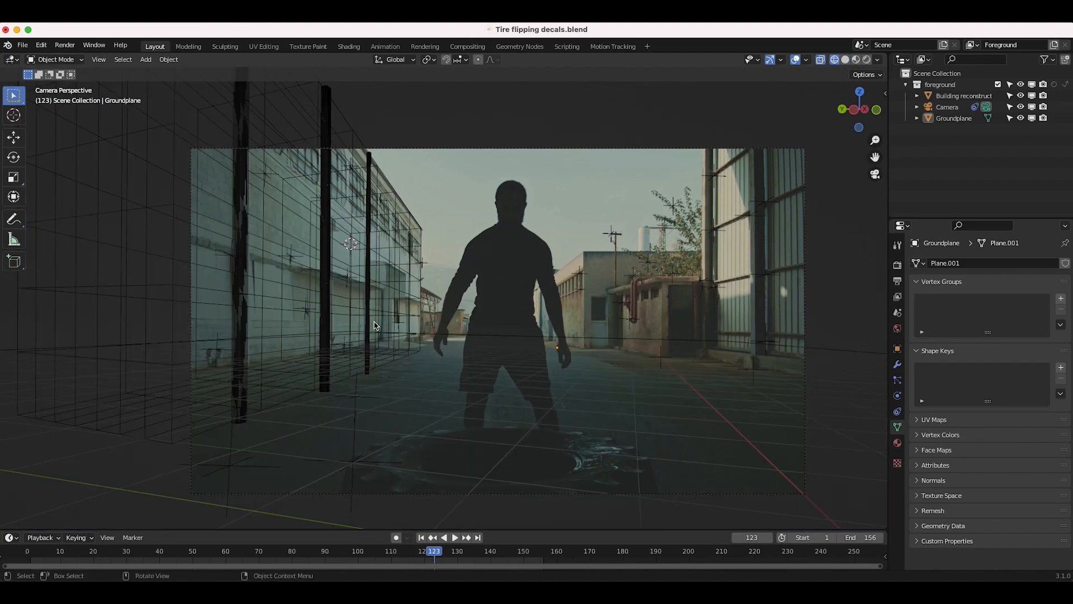
{"action": "left_click", "coordinate": [371, 282]}
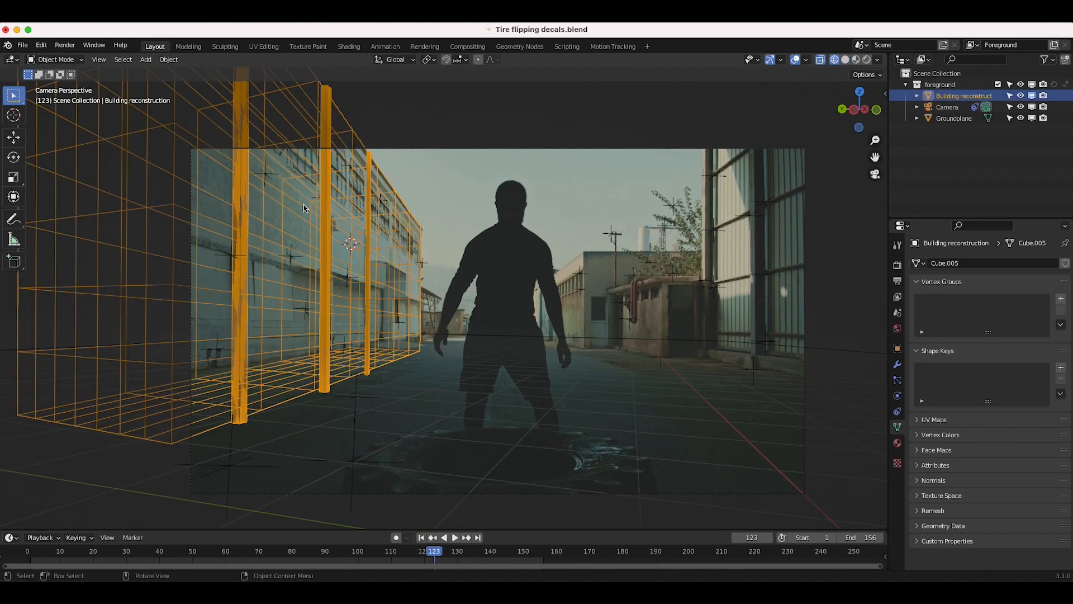
{"action": "left_click", "coordinate": [465, 337]}
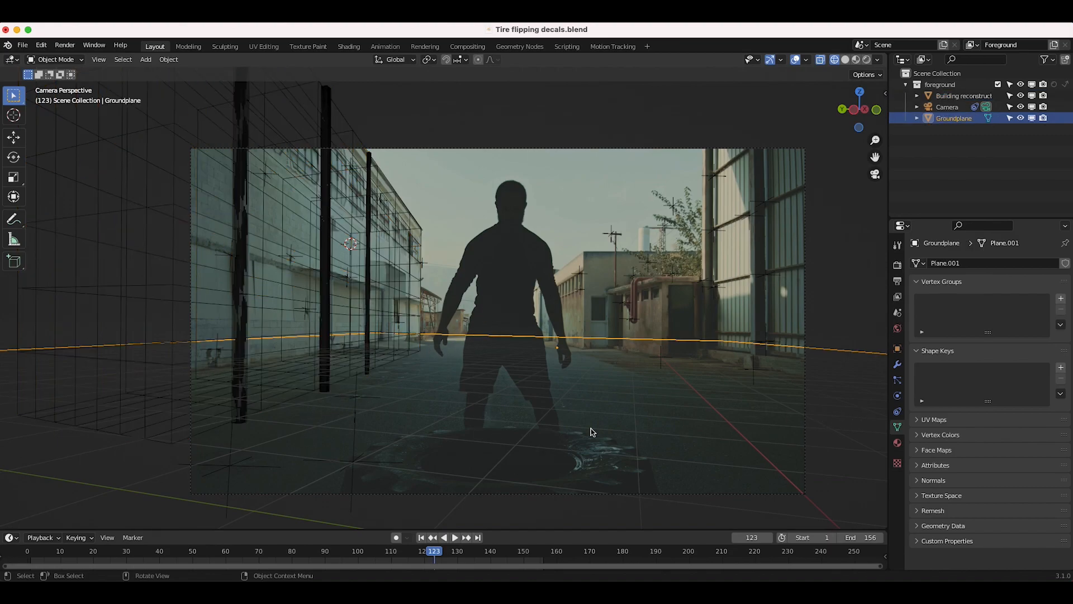
Select the building reconstruction and compare its solid and wireframe shading against the real wall in the footage.
{"action": "key", "text": "z"}
{"action": "left_click", "coordinate": [448, 313]}
{"action": "left_click", "coordinate": [405, 250]}
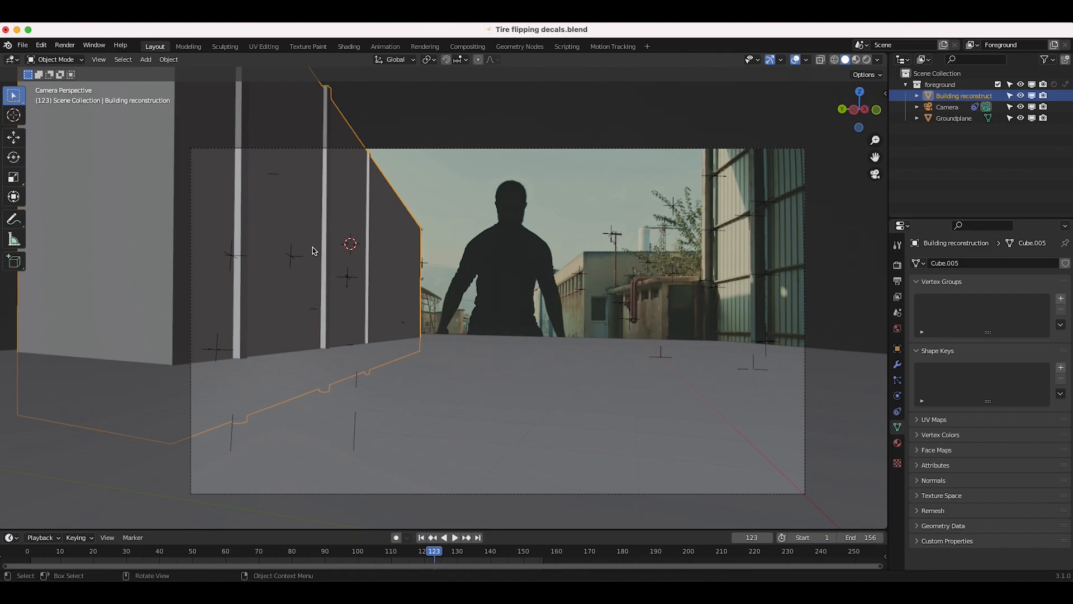
{"action": "key", "text": "z"}
{"action": "middle_click_drag", "start_coordinate": [281, 272], "coordinate": [275, 284], "text": "shift"}
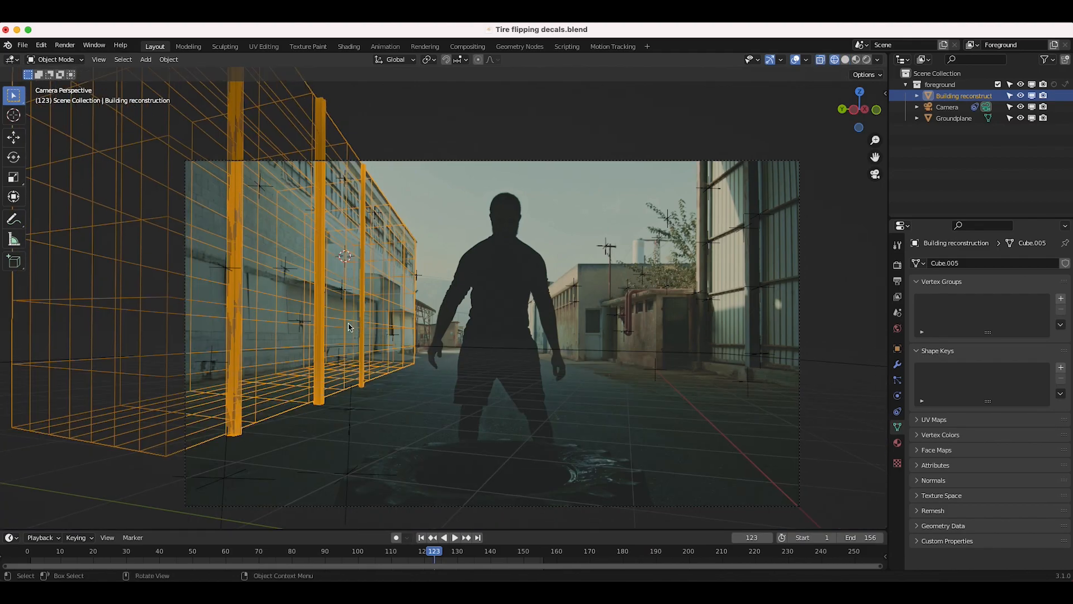
{"action": "middle_click_drag", "start_coordinate": [327, 296], "coordinate": [283, 255], "text": "shift"}
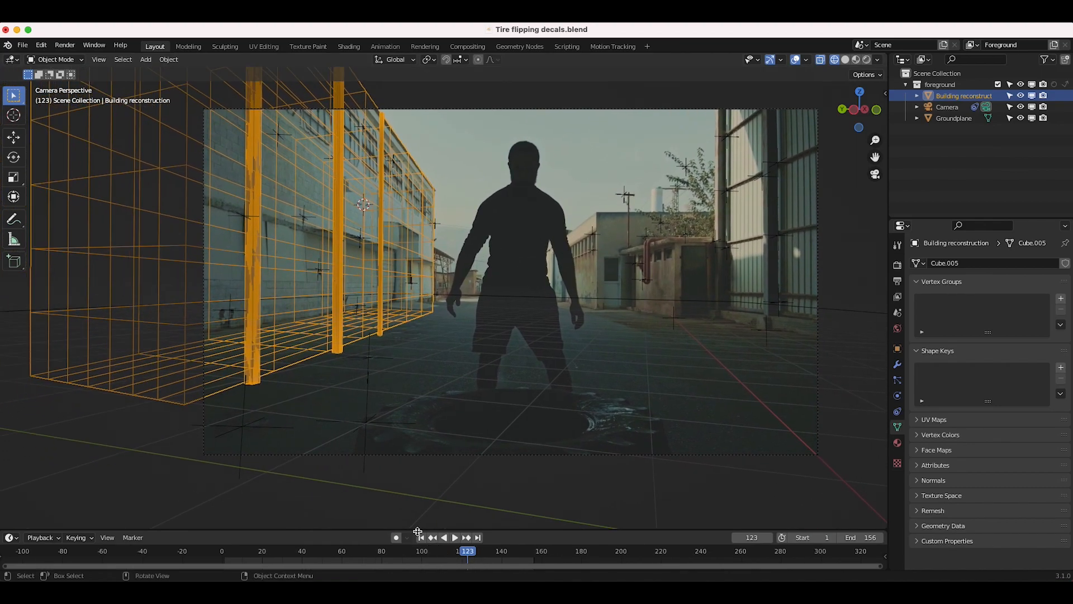
Go to frame 1 and check the building's alignment there, leaving the viewport in wireframe shading.
{"action": "left_click", "coordinate": [421, 538]}
{"action": "key", "text": "space"}
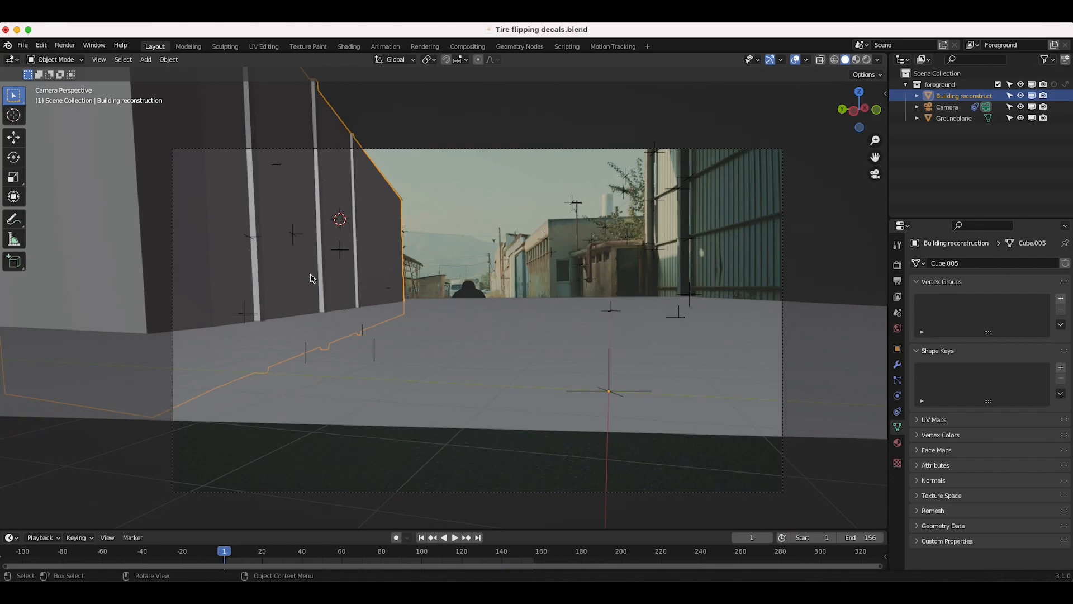
{"action": "key", "text": "z"}
{"action": "left_click", "coordinate": [390, 276]}
{"action": "key", "text": "z"}
{"action": "left_click", "coordinate": [398, 205]}
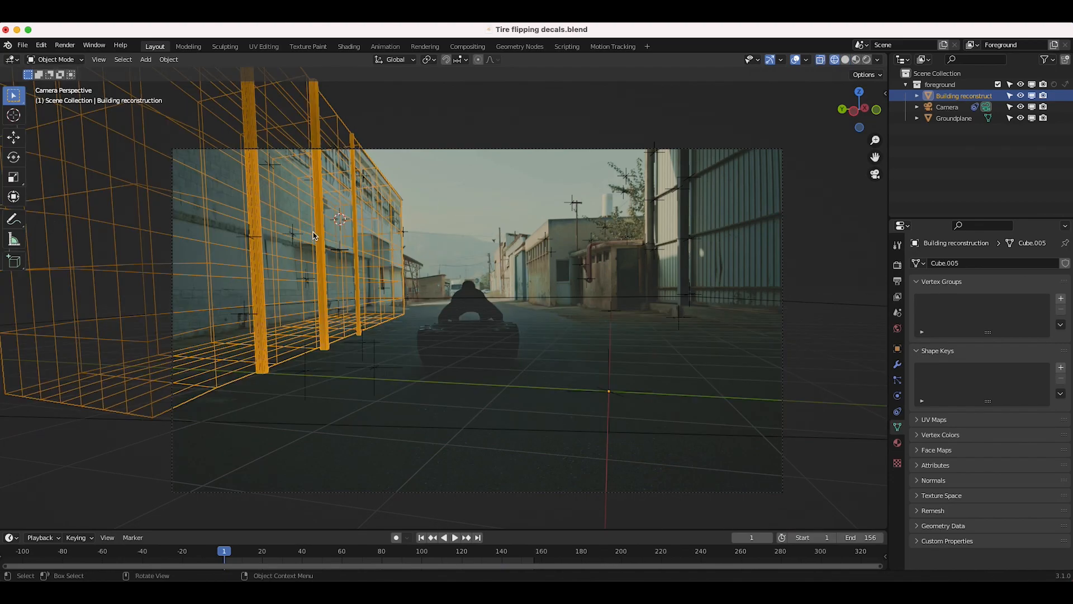
Show the Texture Stamps add-on controls in the viewport and look through the available decal folders.
{"action": "key", "text": "n"}
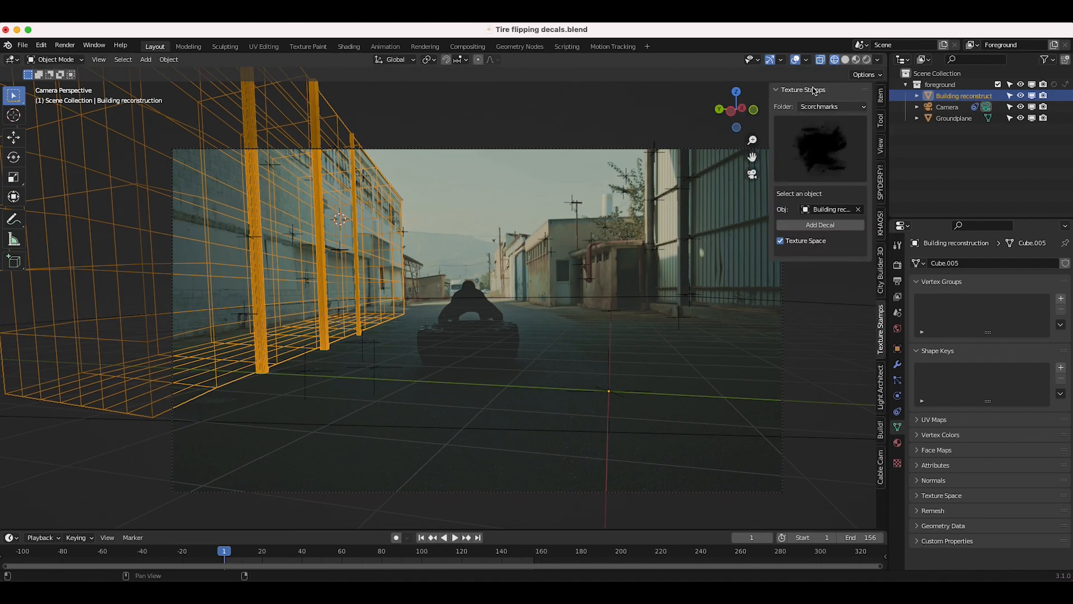
{"action": "left_click_drag", "start_coordinate": [767, 108], "coordinate": [764, 108]}
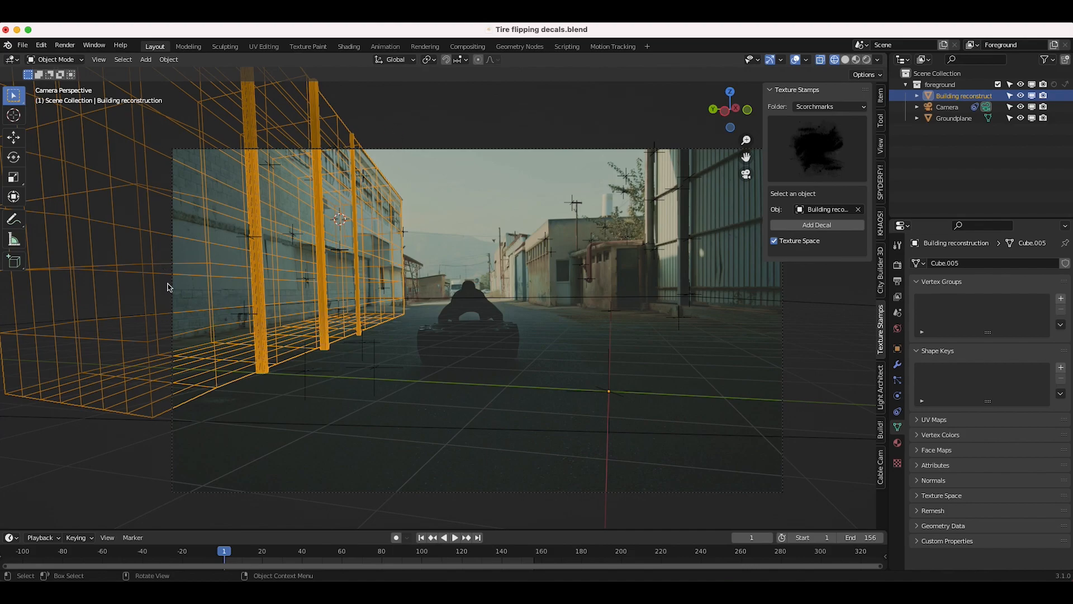
{"action": "middle_click_drag", "start_coordinate": [434, 278], "coordinate": [437, 274], "text": "shift"}
{"action": "left_click", "coordinate": [842, 106]}
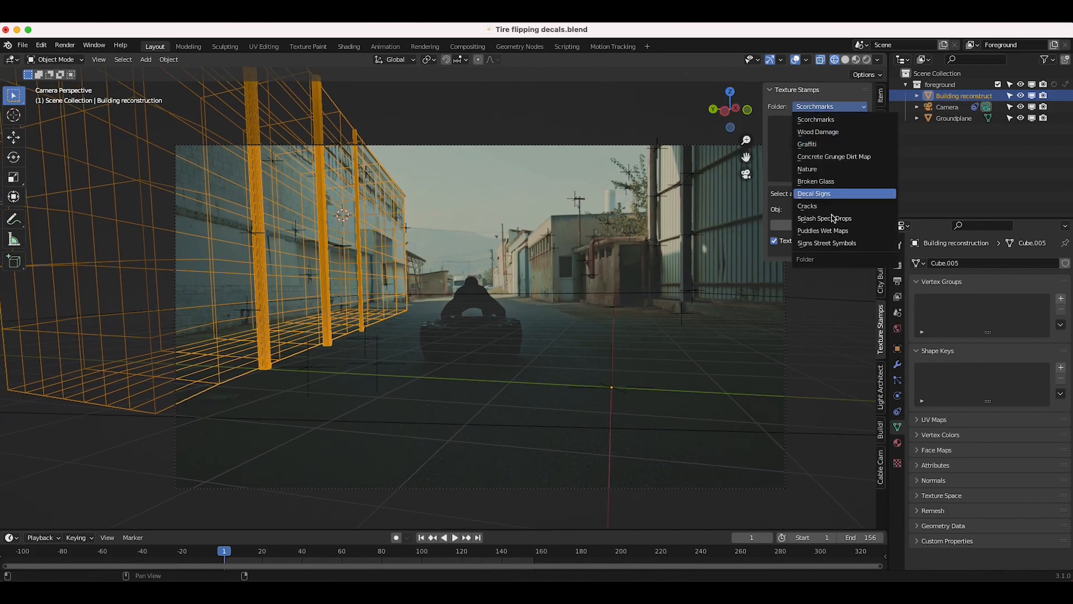
Examine the wall and its pillars up close in solid and wireframe shading to find a decal location.
{"action": "key", "text": "z"}
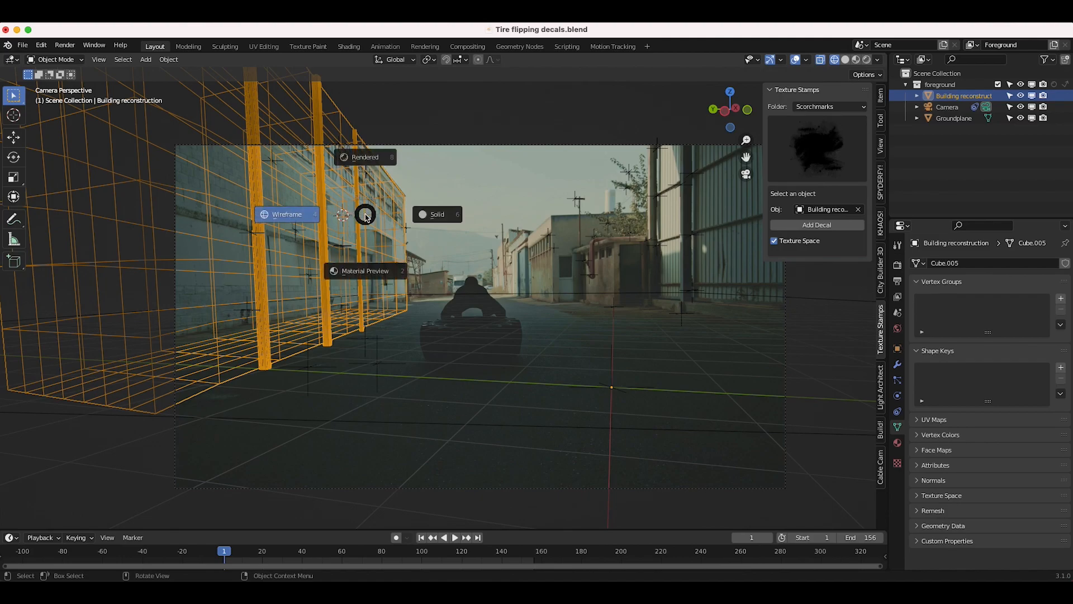
{"action": "left_click", "coordinate": [458, 215]}
{"action": "scroll", "coordinate": [384, 223], "scroll_direction": "left", "scroll_amount": 3, "text": "shift"}
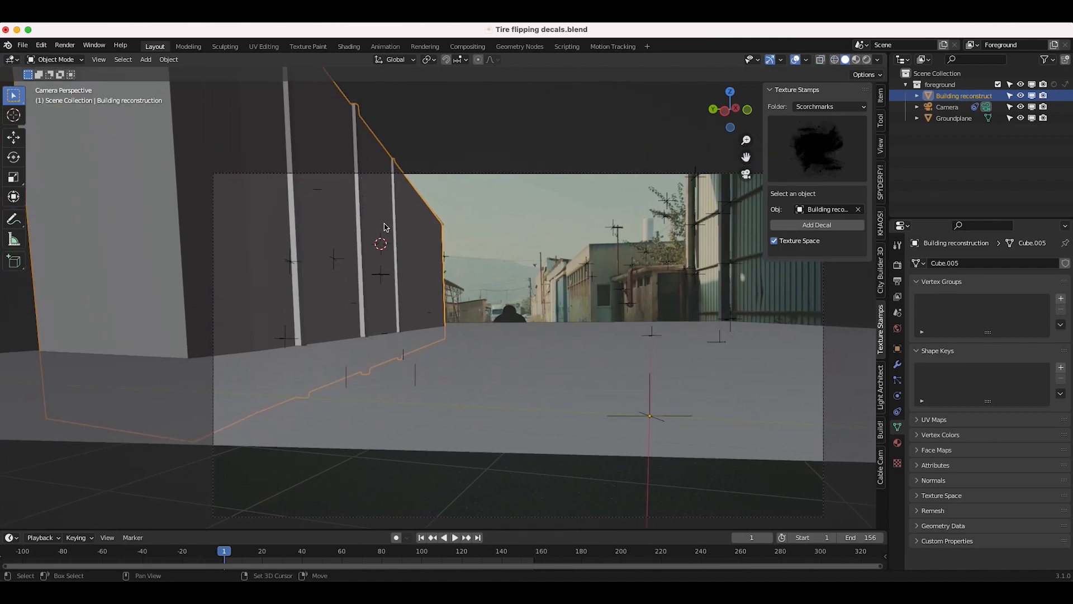
{"action": "key", "text": "z"}
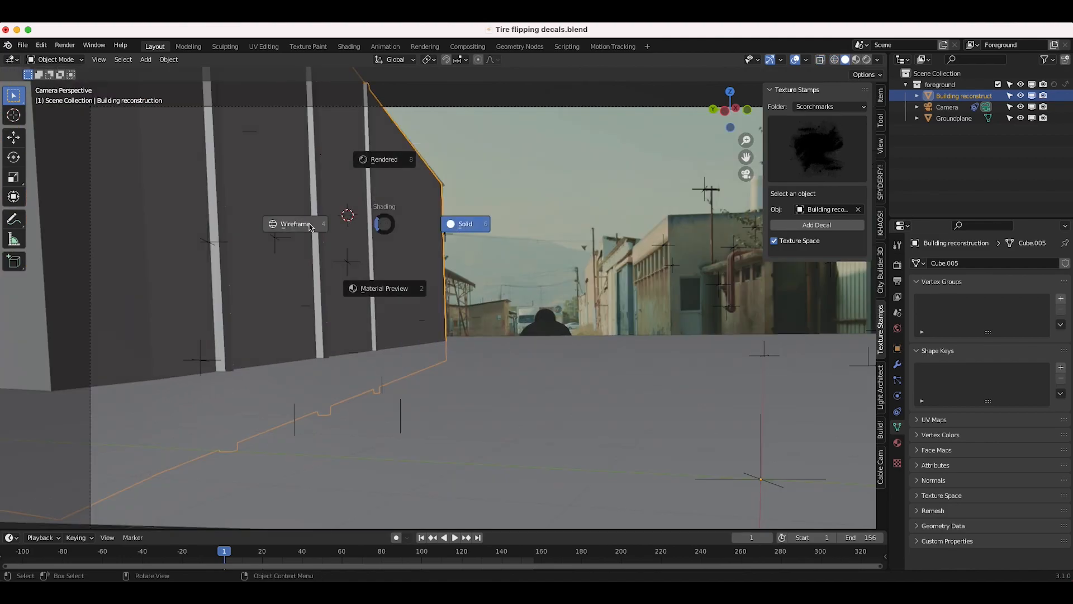
{"action": "left_click", "coordinate": [300, 224]}
{"action": "scroll", "coordinate": [235, 172], "scroll_direction": "up", "scroll_amount": 2, "text": "shift"}
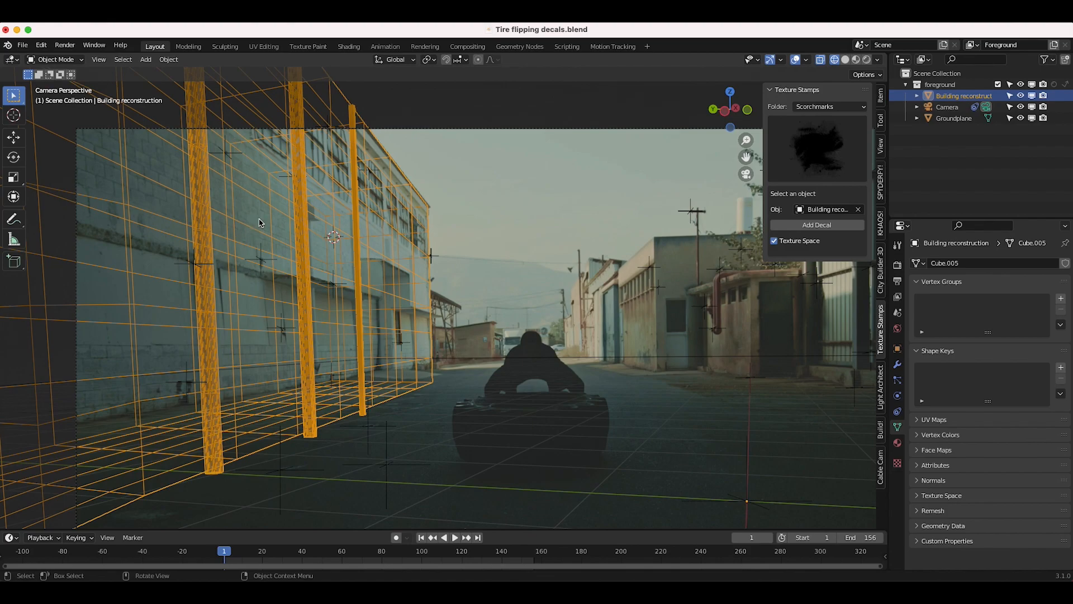
Choose the brown dripping rust stamp from the Concrete Grunge Dirt Map folder and set the building reconstruction as the target object.
{"action": "left_click", "coordinate": [829, 107]}
{"action": "left_click", "coordinate": [849, 159]}
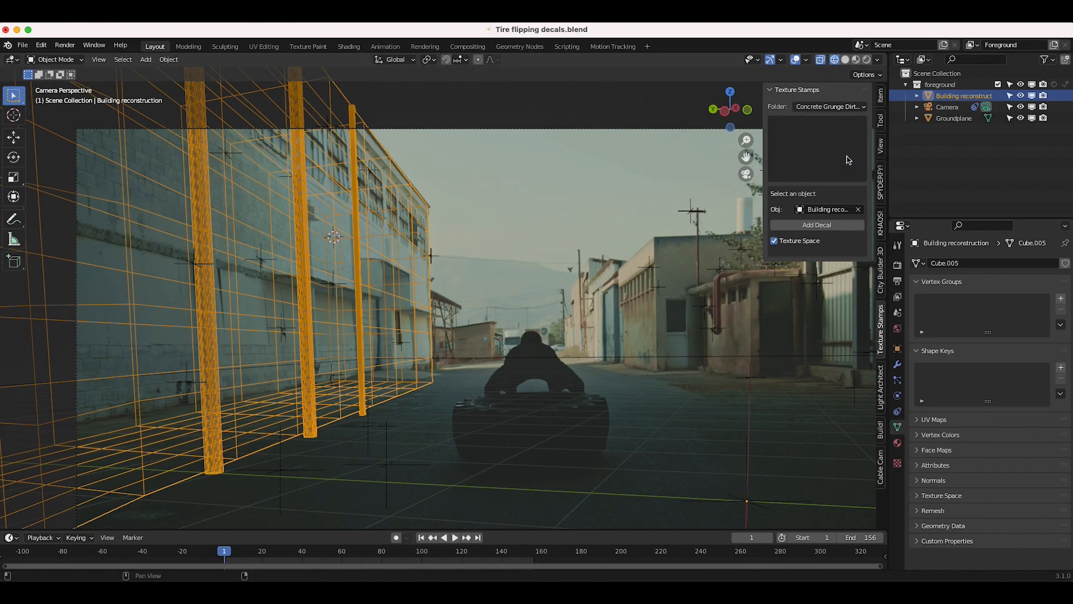
{"action": "left_click", "coordinate": [841, 154]}
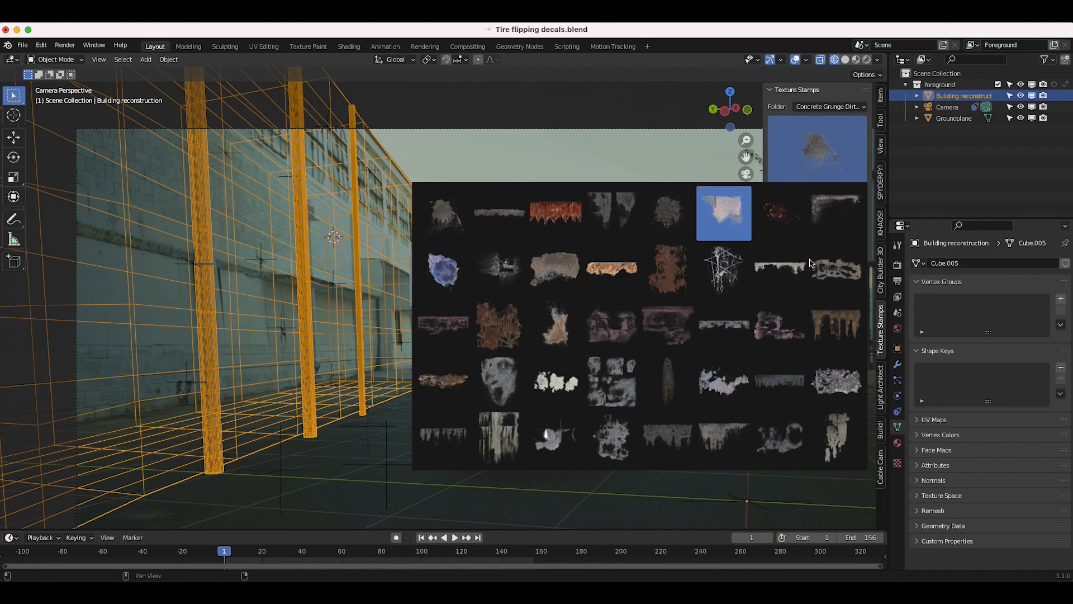
{"action": "left_click", "coordinate": [837, 328]}
{"action": "left_click", "coordinate": [859, 210]}
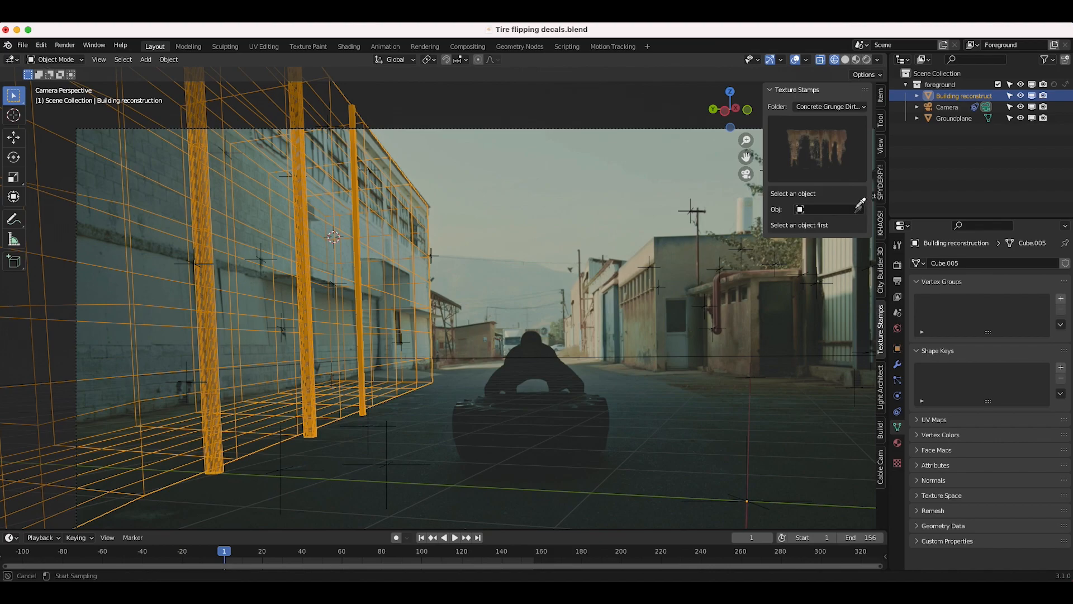
{"action": "left_click", "coordinate": [300, 204]}
In solid shading, add the rust decal to the upper building wall between the first and second pillars.
{"action": "key", "text": "z"}
{"action": "left_click", "coordinate": [378, 209]}
{"action": "left_click", "coordinate": [821, 227]}
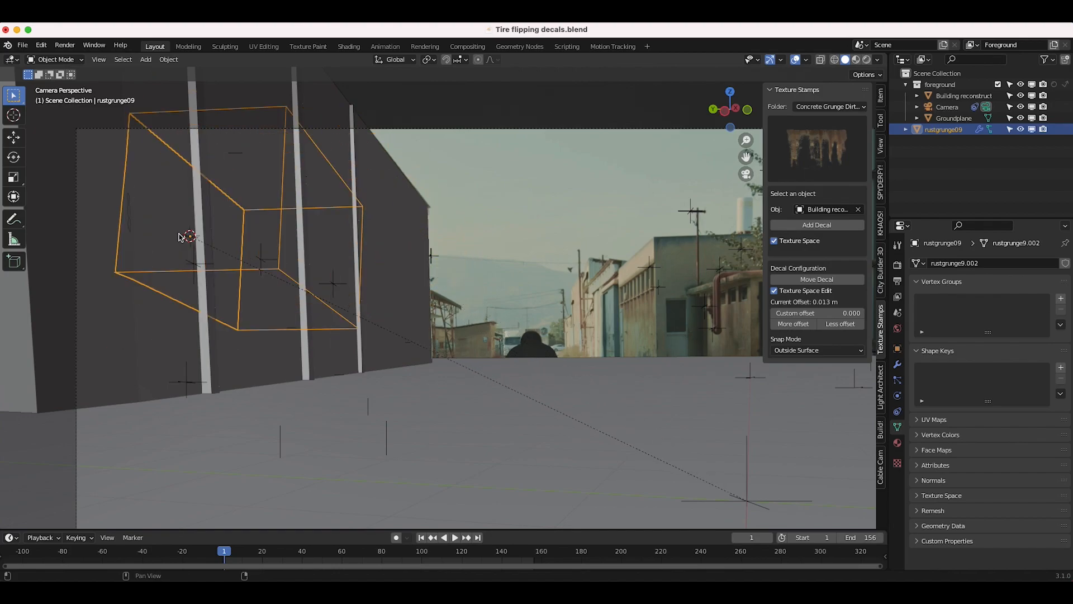
{"action": "left_click", "coordinate": [255, 199]}
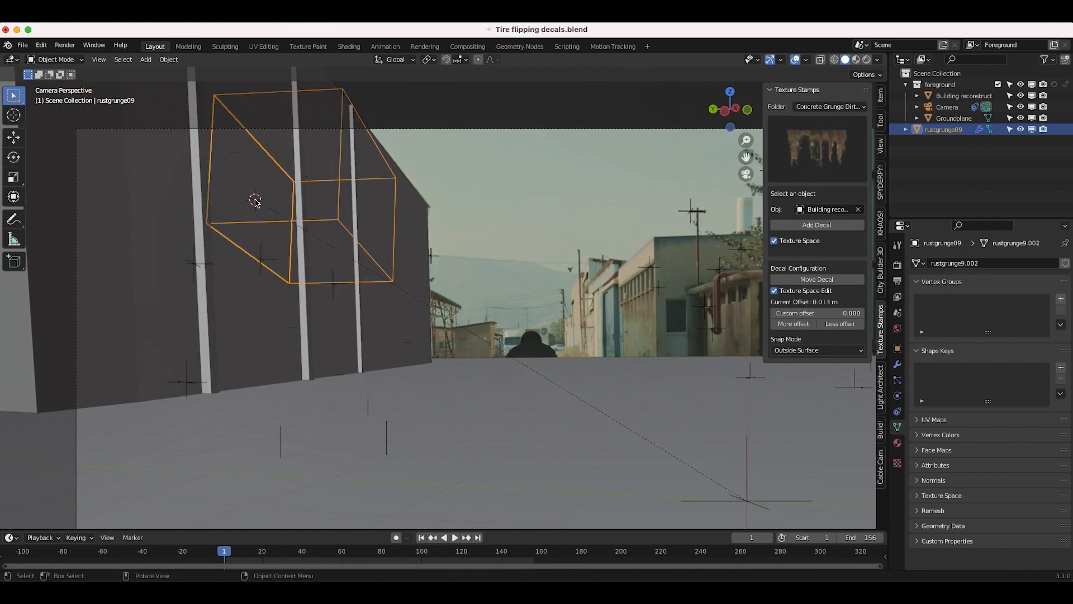
Preview the rust decal in rendered shading and rotate it about -12.9° around the global Y axis.
{"action": "key", "text": "z"}
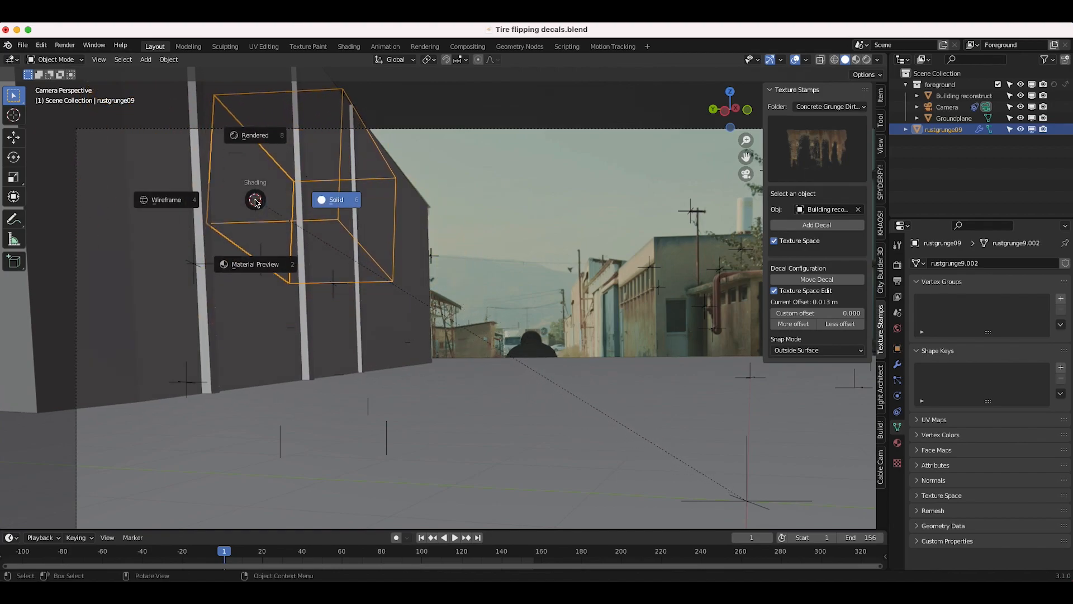
{"action": "left_click", "coordinate": [262, 148]}
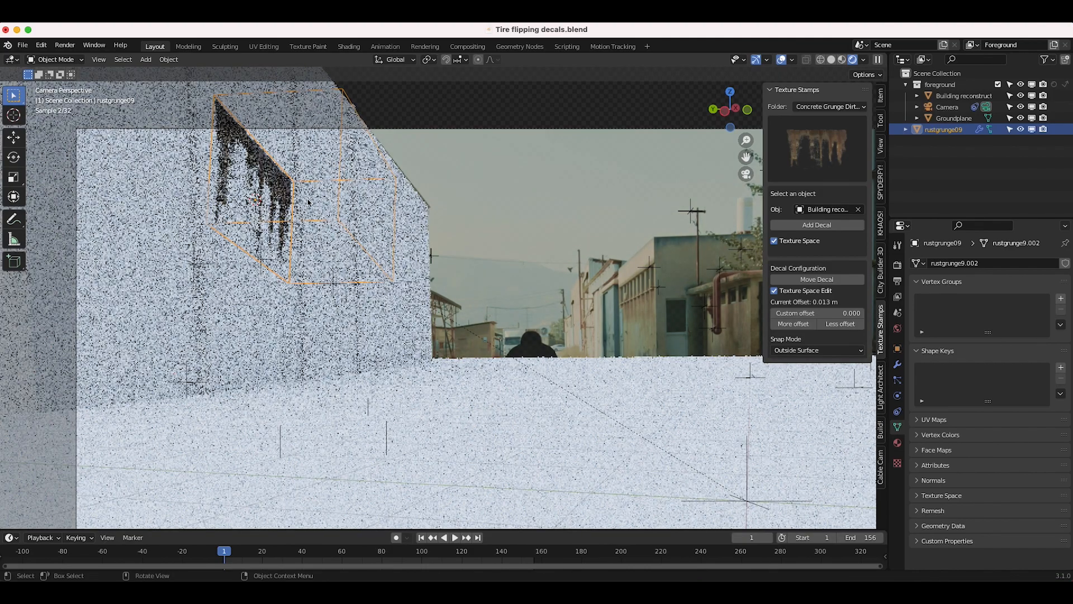
{"action": "key", "text": "r"}
{"action": "key", "text": "y"}
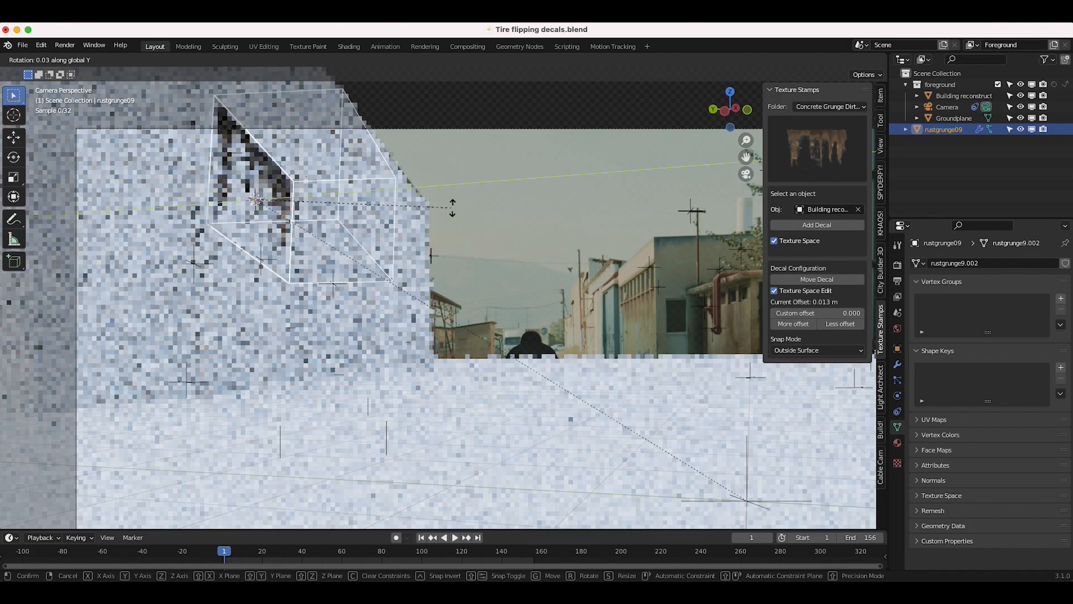
{"action": "left_click", "coordinate": [431, 168]}
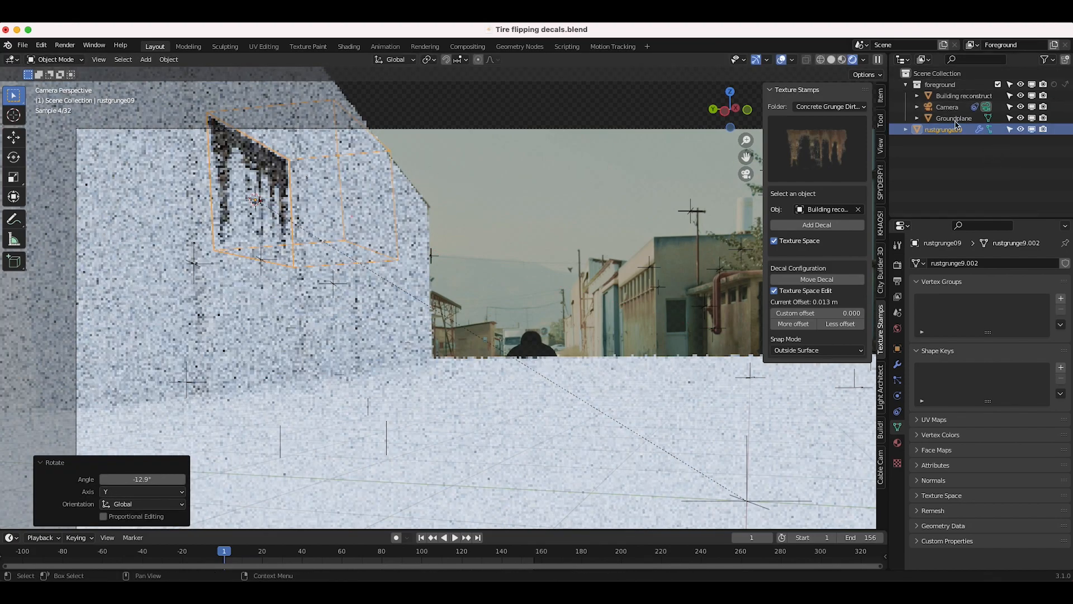
Hide the building reconstruction and move the rust decal about 0.26 m down the wall and 0.08 m further along X.
{"action": "left_click", "coordinate": [1021, 96]}
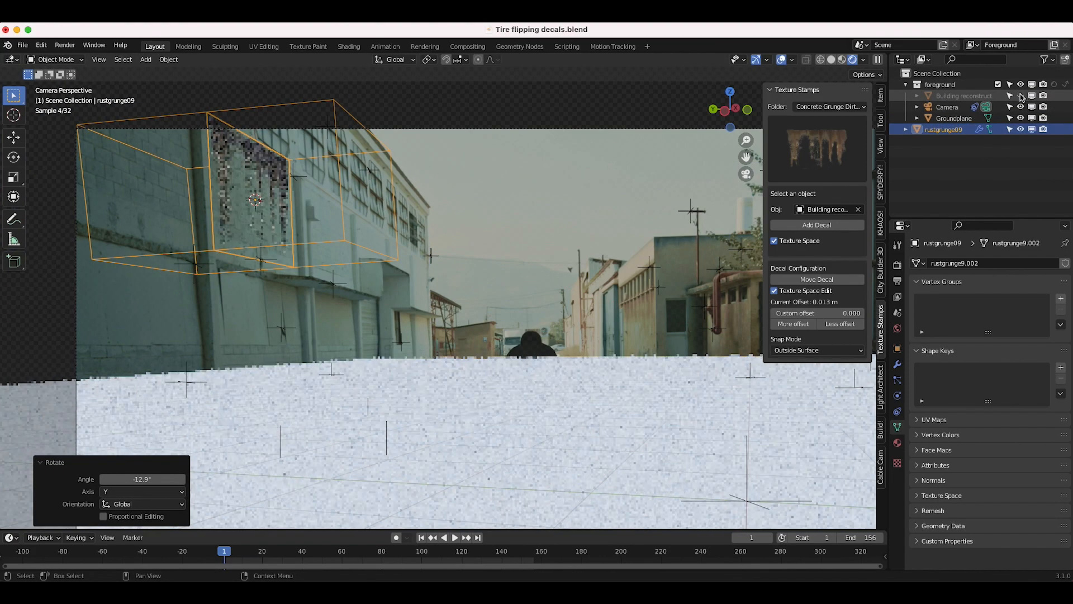
{"action": "key", "text": "g"}
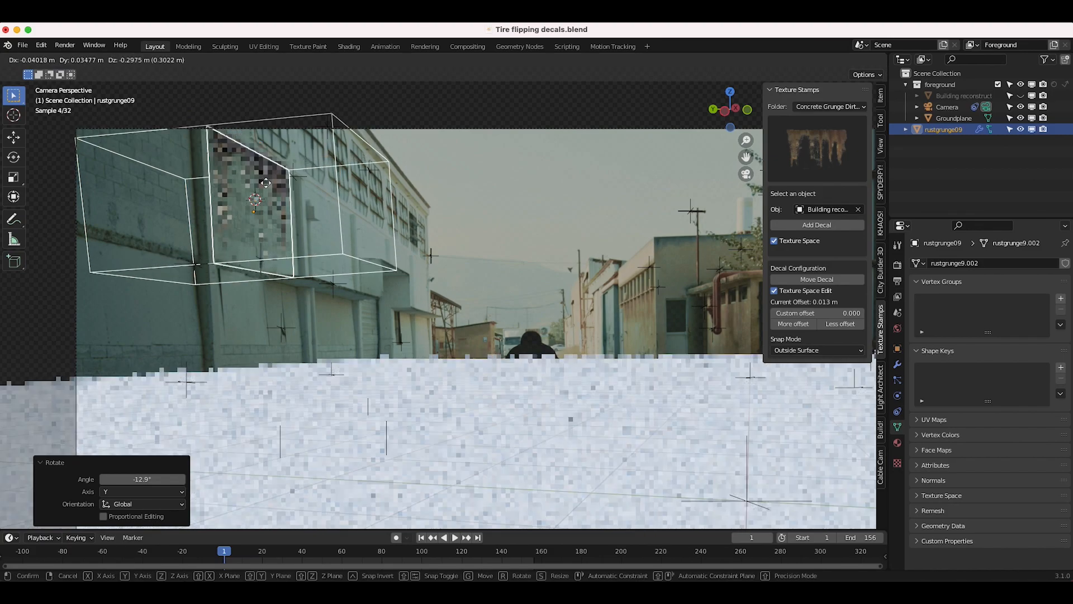
{"action": "left_click", "coordinate": [273, 174]}
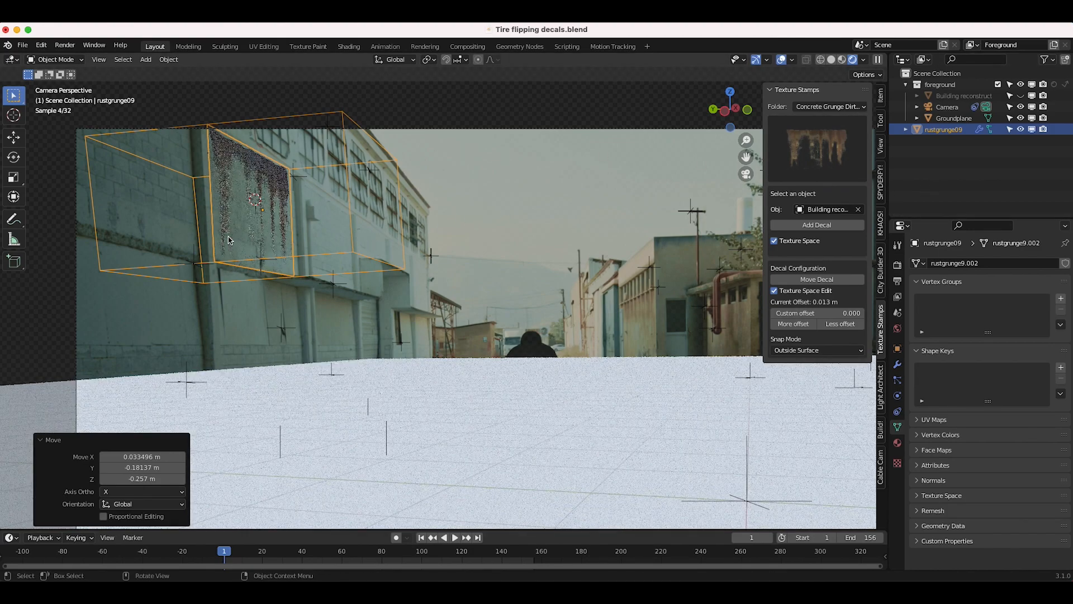
{"action": "key", "text": "g"}
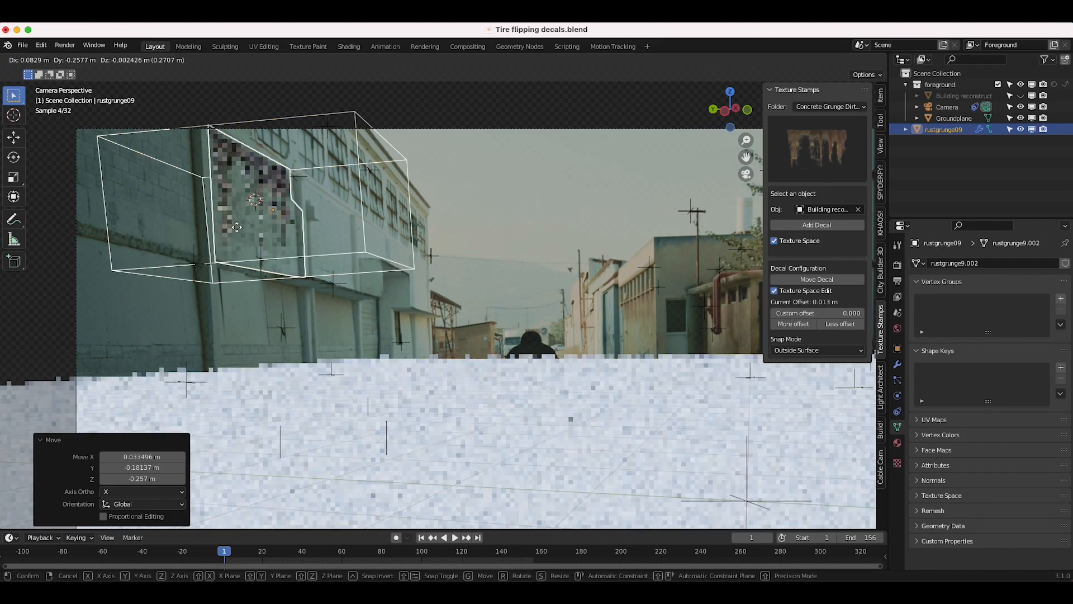
{"action": "left_click", "coordinate": [235, 228]}
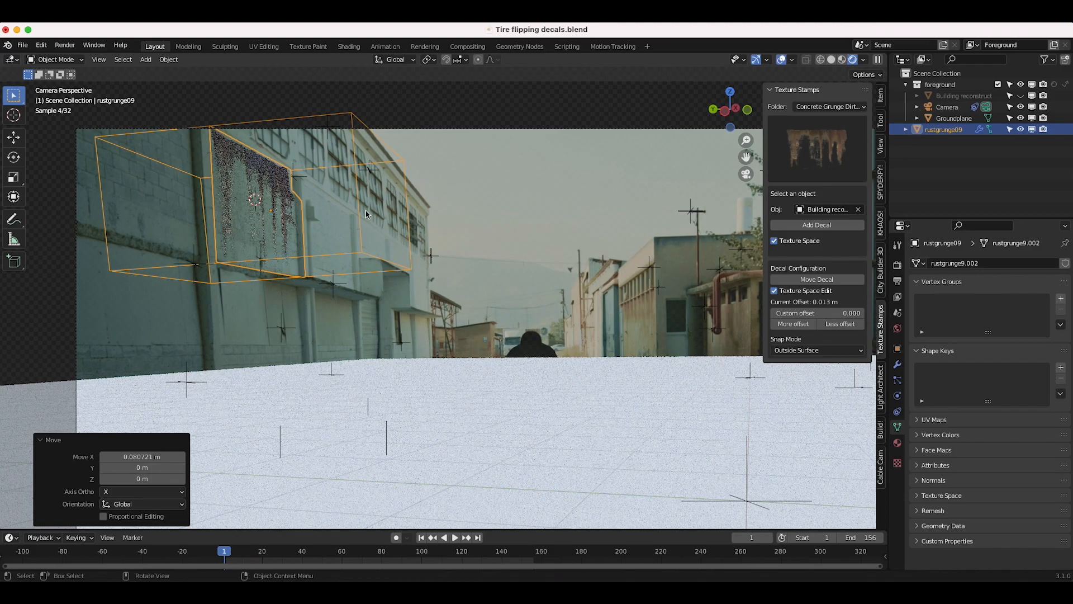
Scale the rust decal to 0.838, move it about 0.16 m up the wall, and enlarge it by about 1.11.
{"action": "key", "text": "s"}
{"action": "left_click", "coordinate": [291, 208]}
{"action": "key", "text": "s"}
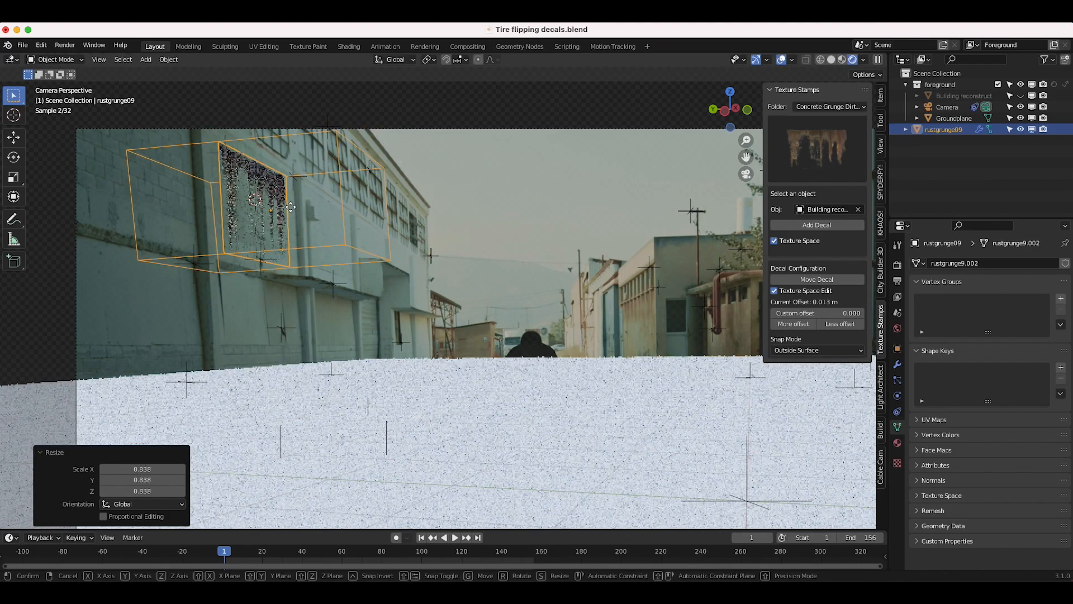
{"action": "left_click", "coordinate": [293, 201]}
{"action": "key", "text": "s"}
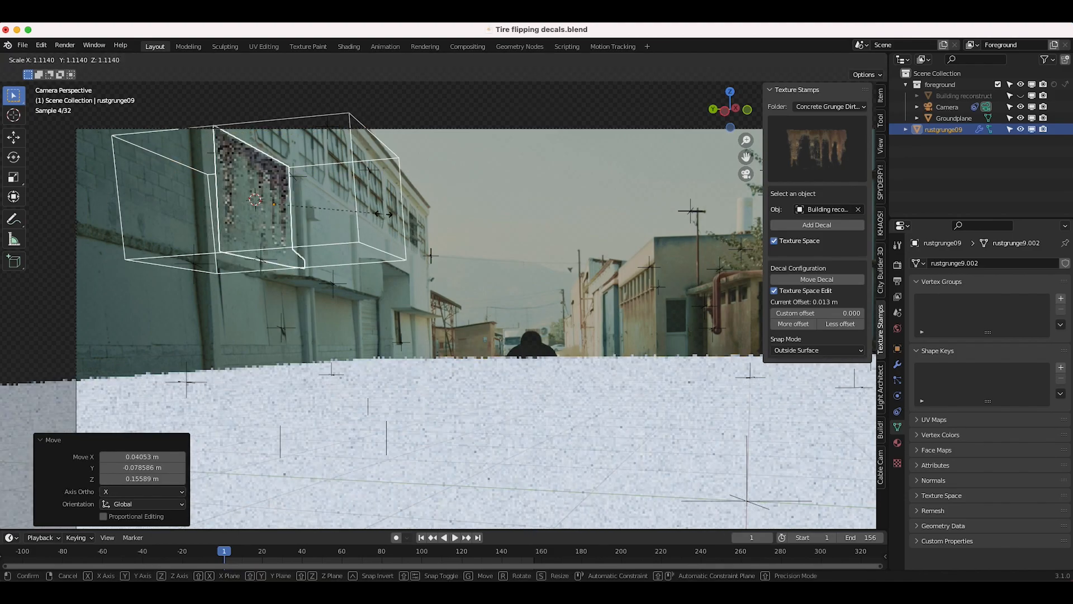
{"action": "left_click", "coordinate": [384, 213]}
Rotate the rust decal slightly around the global Y axis and lower it about 0.015 m on the wall.
{"action": "key", "text": "r"}
{"action": "key", "text": "y"}
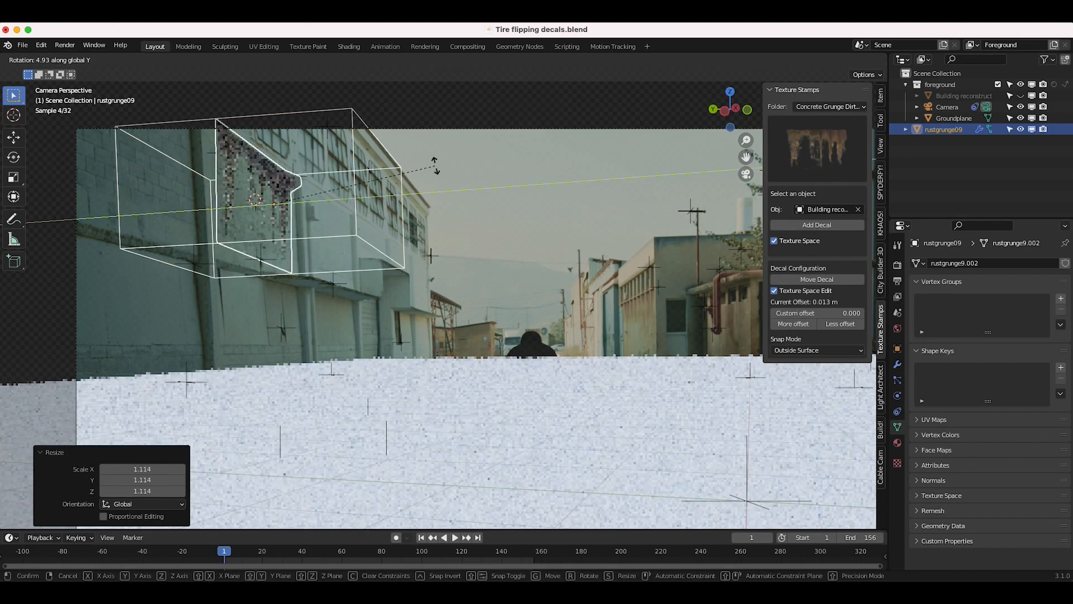
{"action": "left_click", "coordinate": [391, 174]}
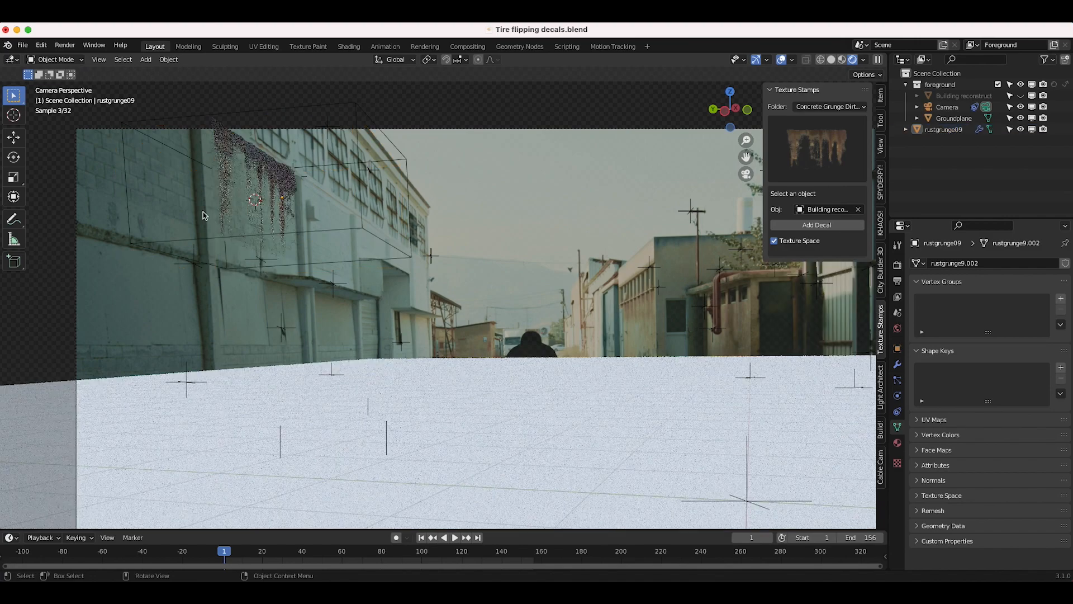
{"action": "left_click", "coordinate": [241, 230]}
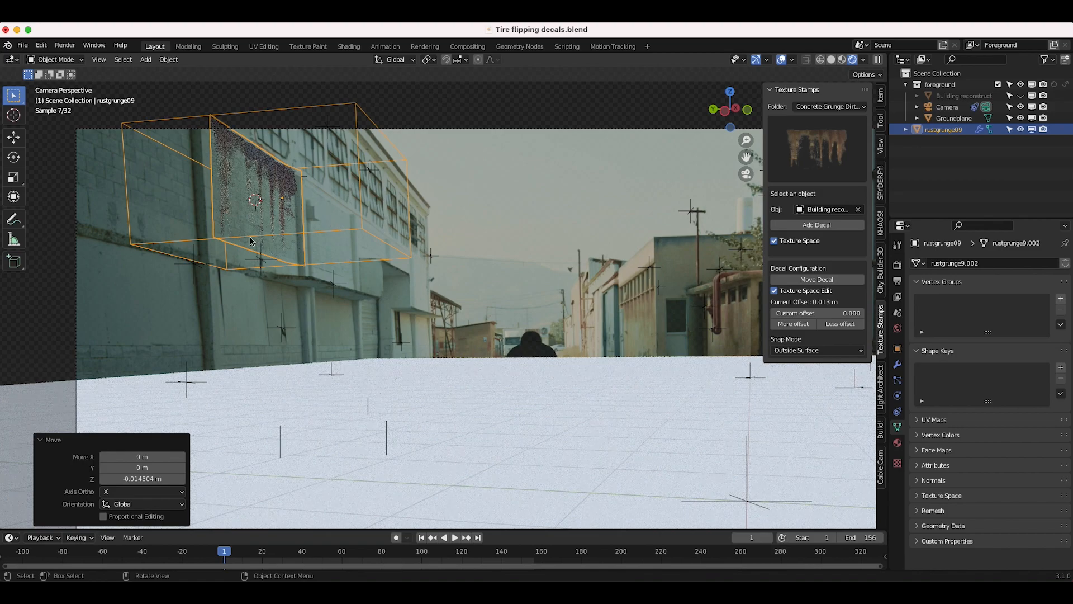
Duplicate the rust decal and place the copy about 5.68 m along the global X axis, beyond the second pillar.
{"action": "key", "text": "shift+d"}
{"action": "key", "text": "y"}
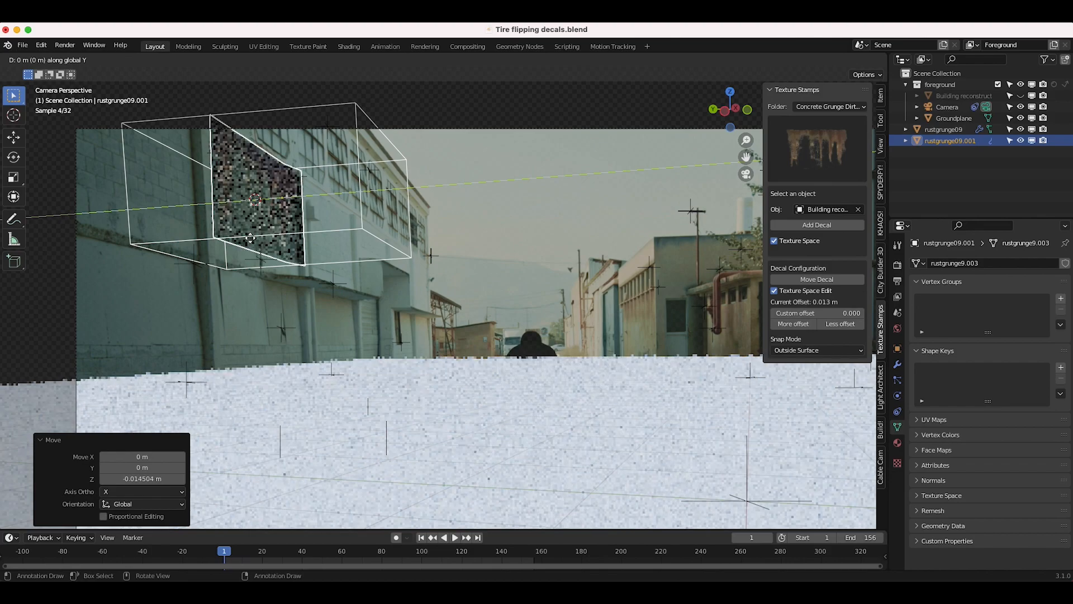
{"action": "key", "text": "x"}
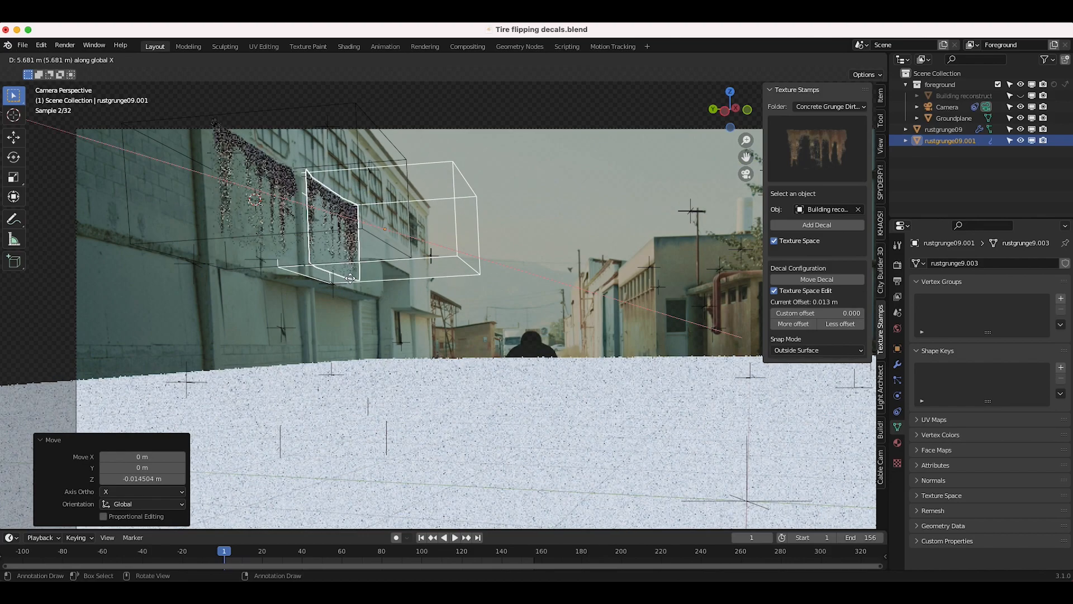
{"action": "left_click", "coordinate": [349, 277]}
Mirror the duplicated rust decal along its local X axis with a scale of -1.
{"action": "key", "text": "s"}
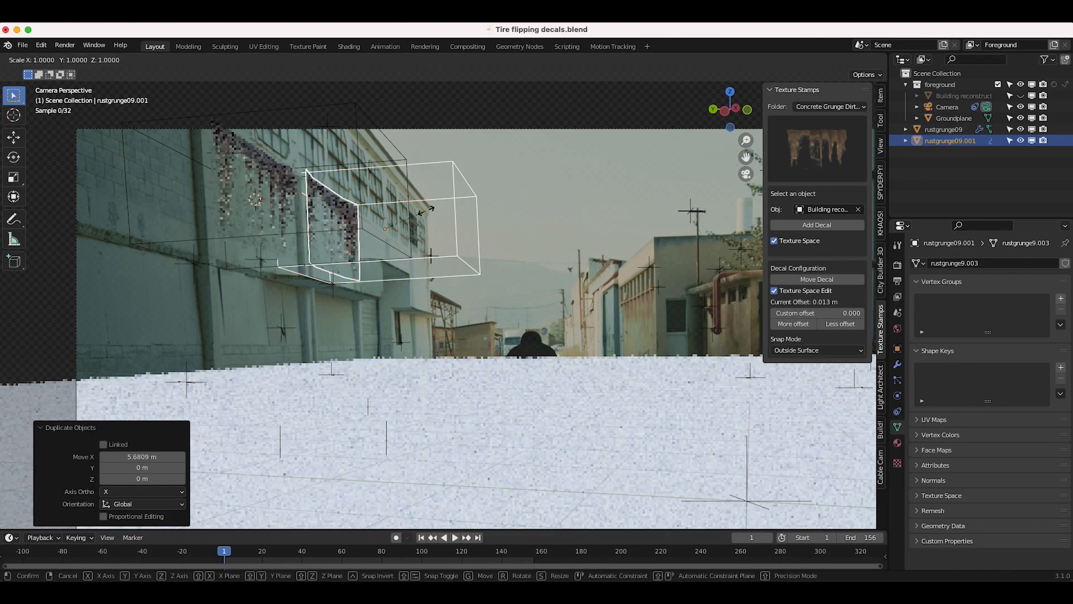
{"action": "key", "text": "x"}
{"action": "key", "text": "x"}
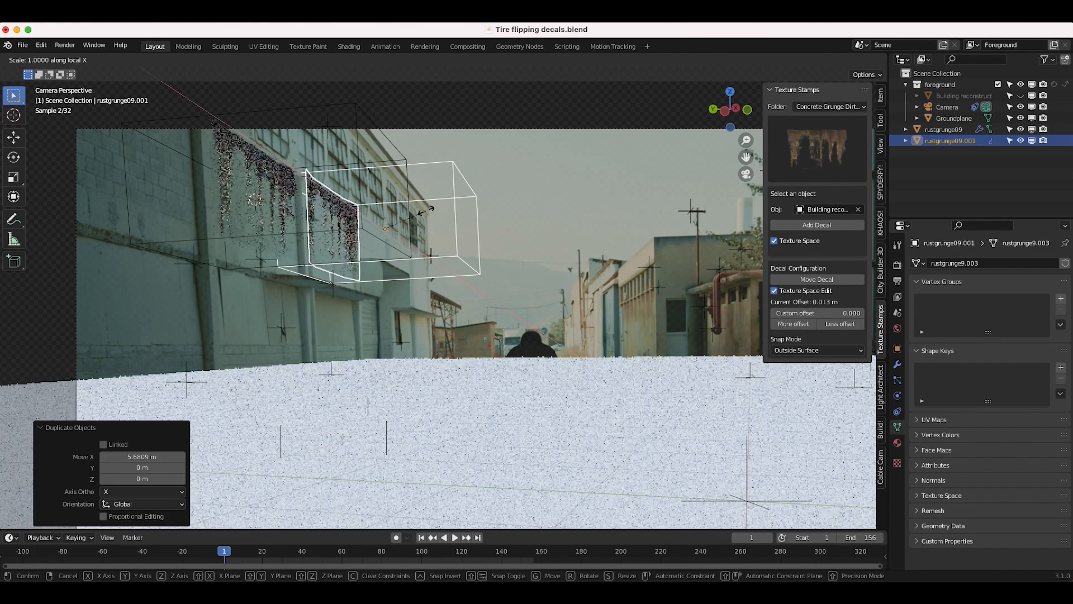
{"action": "type", "text": "-1"}
{"action": "key", "text": "Return"}
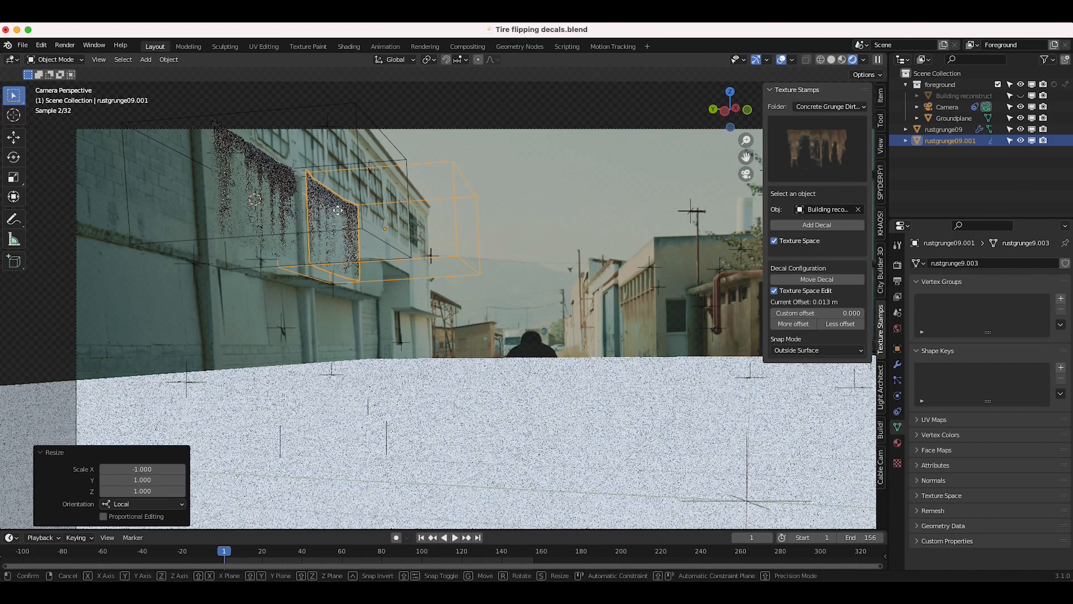
{"action": "left_click", "coordinate": [541, 182]}
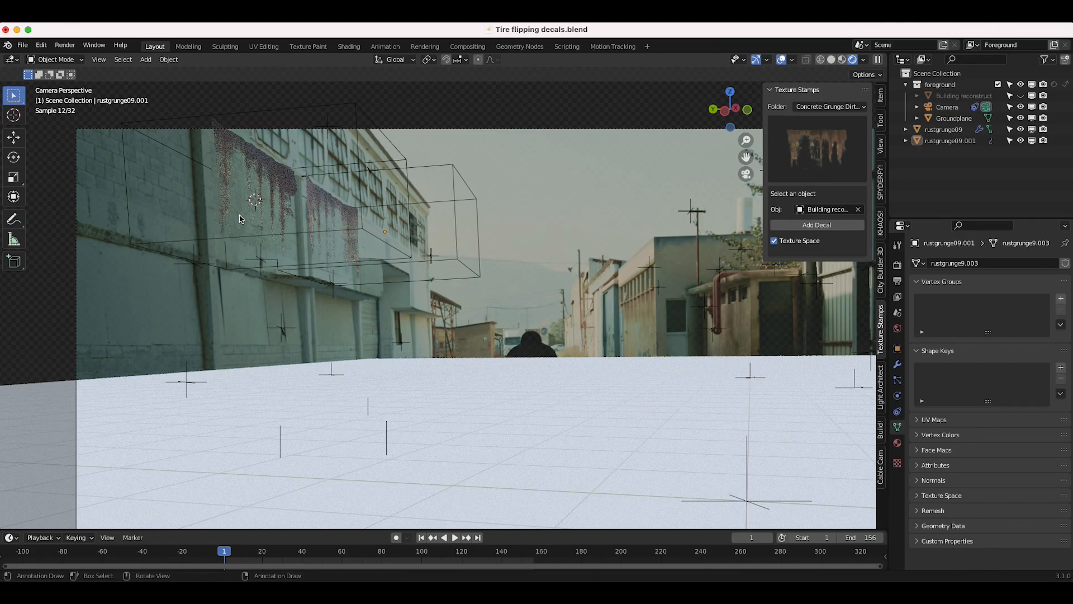
Hide the ground plane in the viewport and select the original rust decal.
{"action": "mouse_move", "coordinate": [276, 242]}
{"action": "middle_mouse_down", "text": "shift"}
{"action": "mouse_move", "coordinate": [292, 254]}
{"action": "mouse_move", "coordinate": [266, 239]}
{"action": "middle_mouse_up", "text": "shift"}
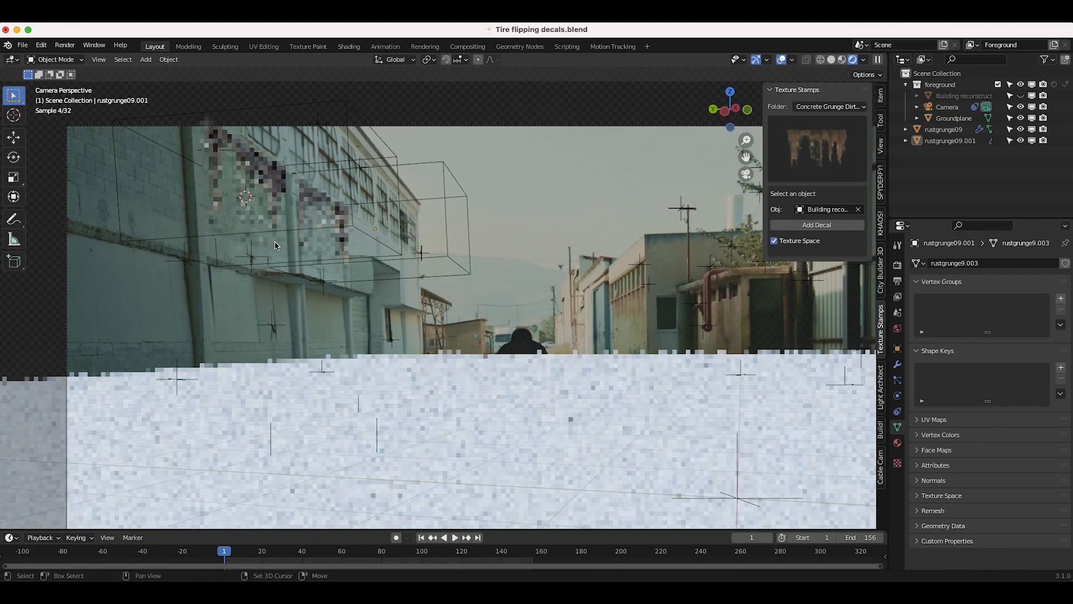
{"action": "left_click", "coordinate": [954, 118]}
{"action": "left_click", "coordinate": [1021, 118]}
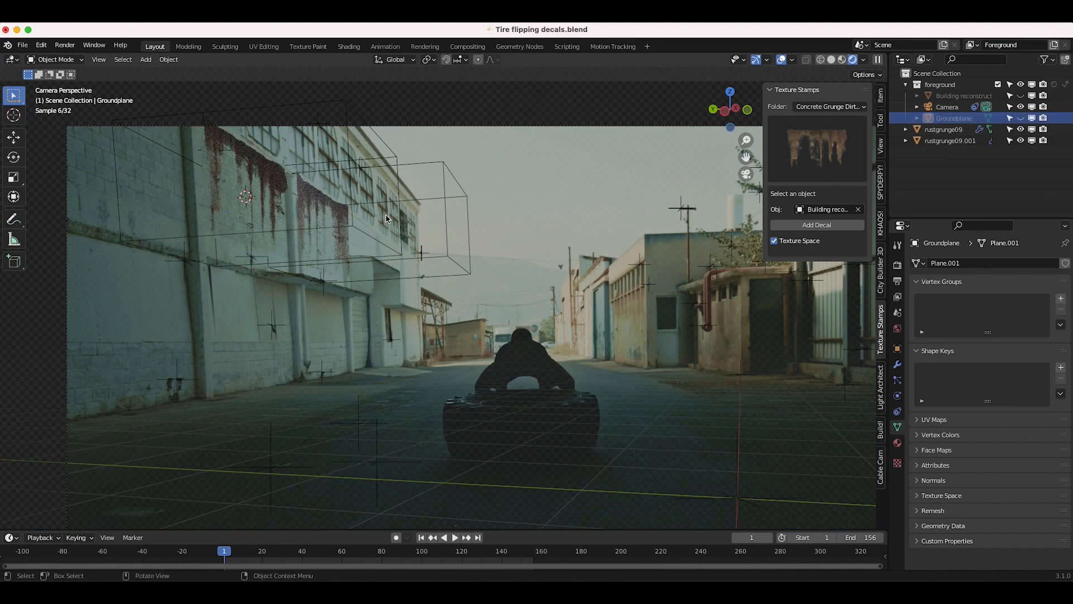
{"action": "left_click", "coordinate": [267, 238]}
Choose the hanging green moss stamp from the Nature folder in Texture Stamps.
{"action": "left_click", "coordinate": [782, 146]}
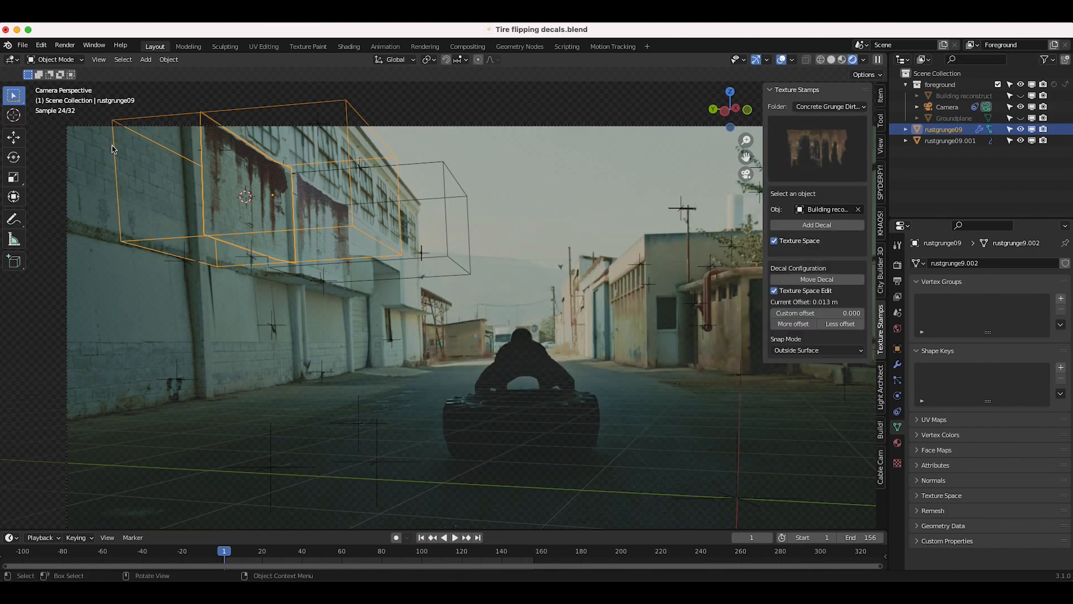
{"action": "left_click", "coordinate": [830, 107]}
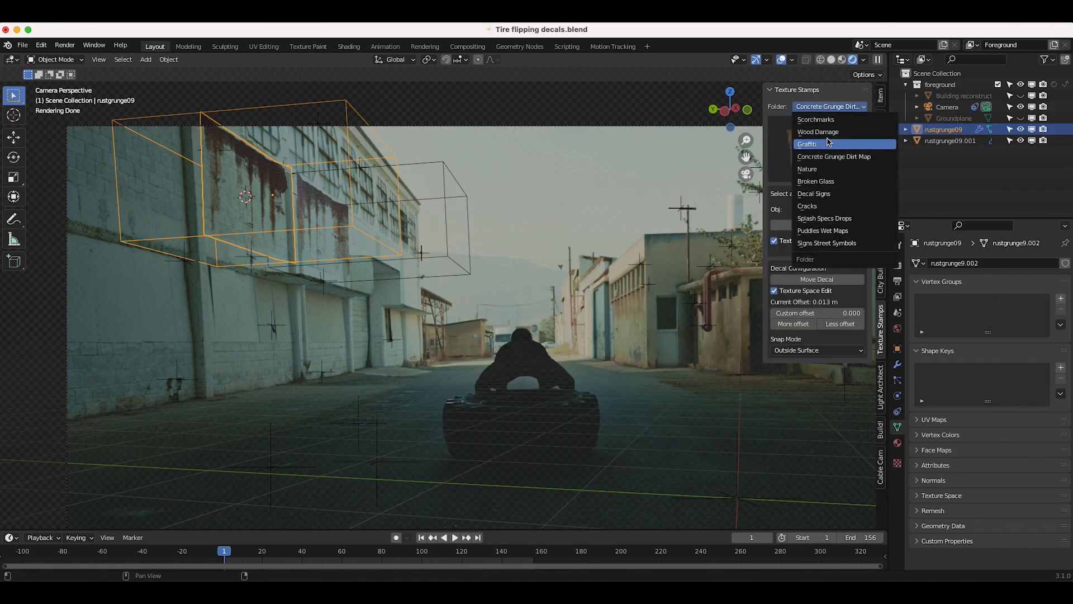
{"action": "left_click", "coordinate": [815, 168]}
{"action": "left_click", "coordinate": [809, 144]}
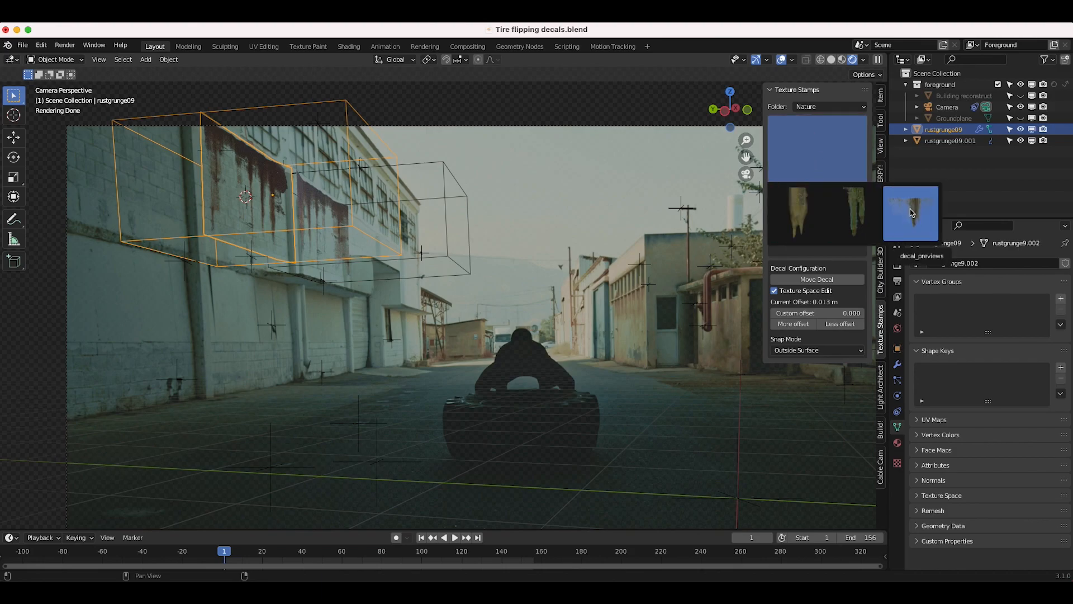
{"action": "left_click", "coordinate": [854, 214]}
Show the building reconstruction and add the moss decal high on the wall in front of the first pillar.
{"action": "left_click", "coordinate": [1004, 97]}
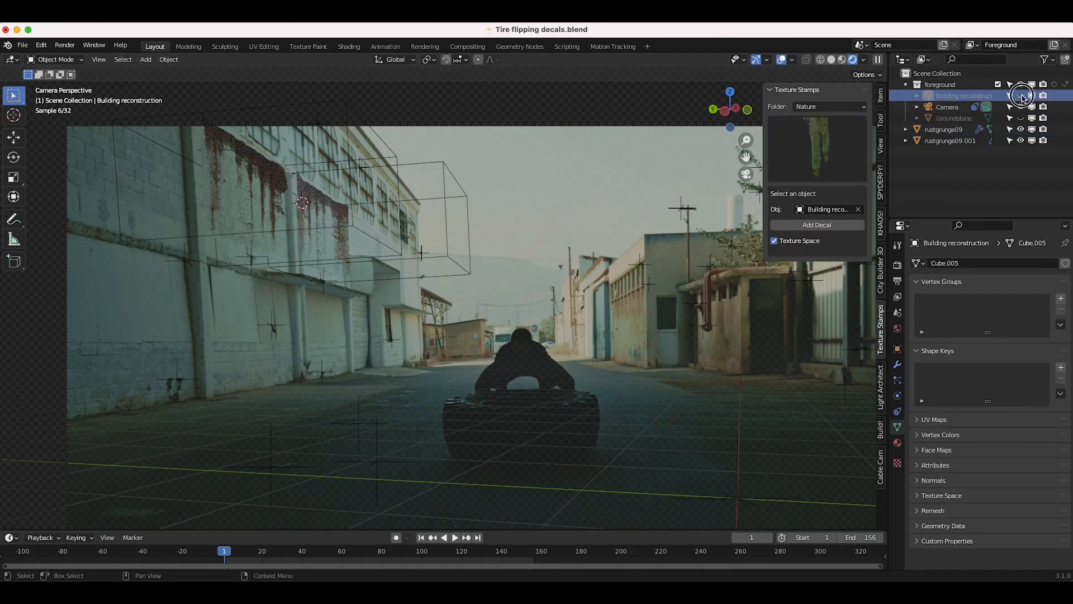
{"action": "left_click", "coordinate": [1022, 97]}
{"action": "left_click", "coordinate": [837, 225]}
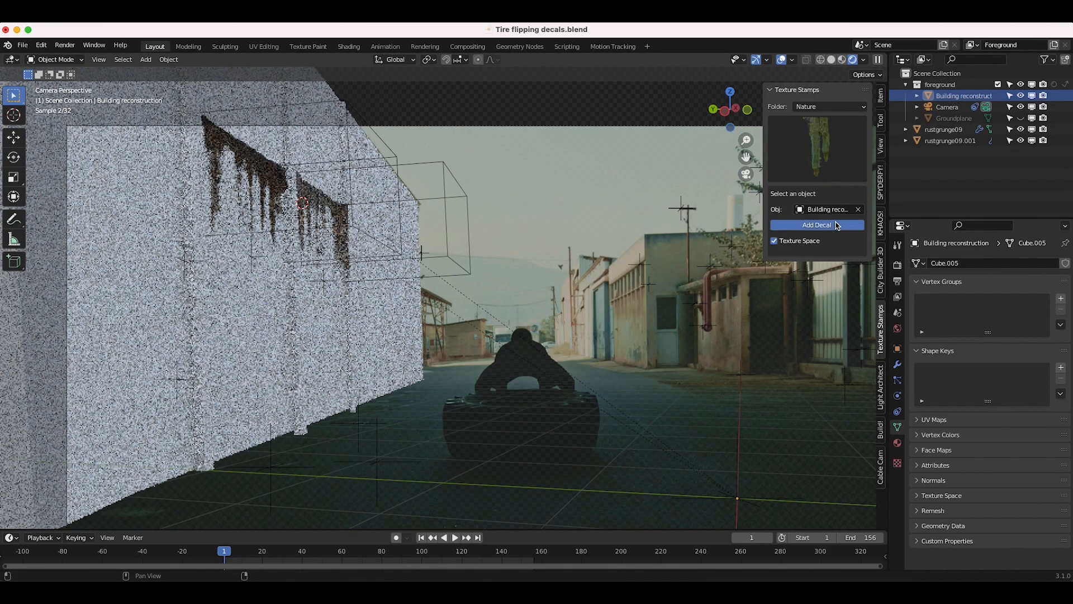
{"action": "left_click", "coordinate": [136, 168]}
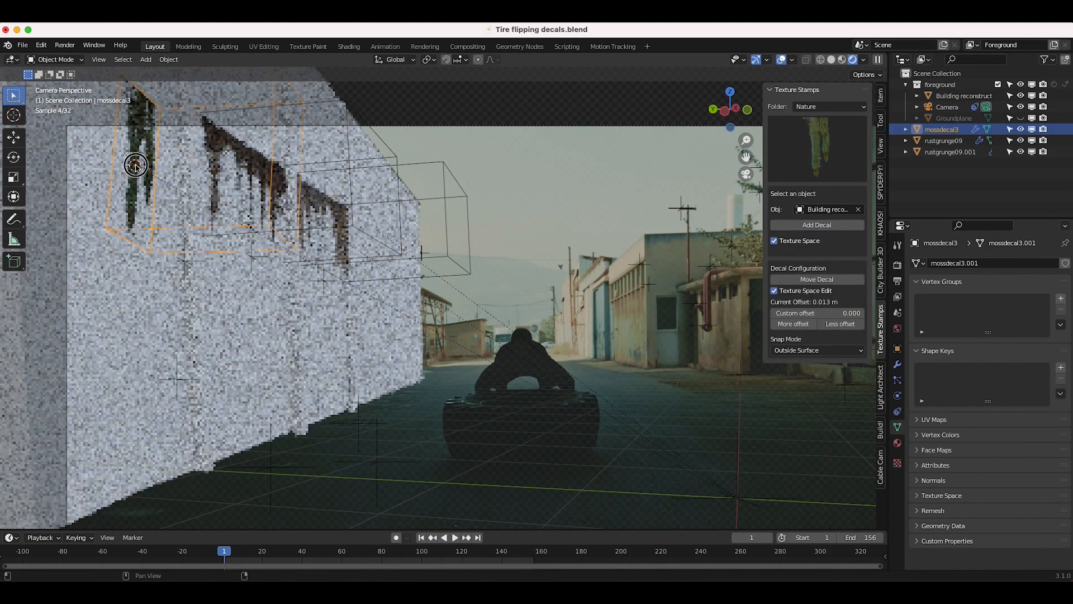
Hide the building reconstruction, scale the moss decal by 0.825, and move it about -0.2 m along the global X axis.
{"action": "left_click", "coordinate": [1020, 96]}
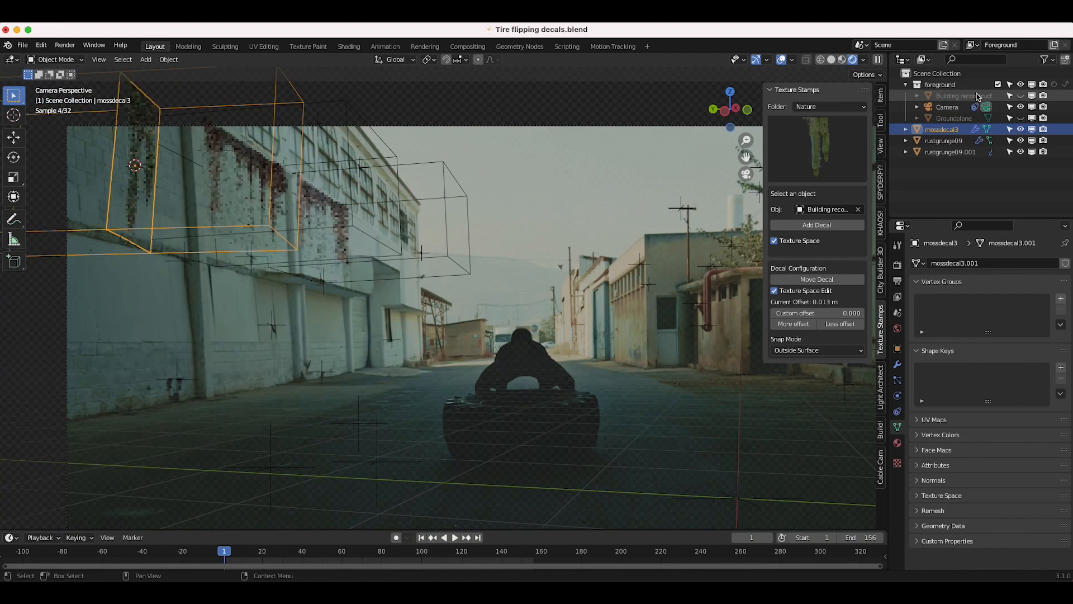
{"action": "key", "text": "s"}
{"action": "left_click", "coordinate": [262, 213]}
{"action": "key", "text": "g"}
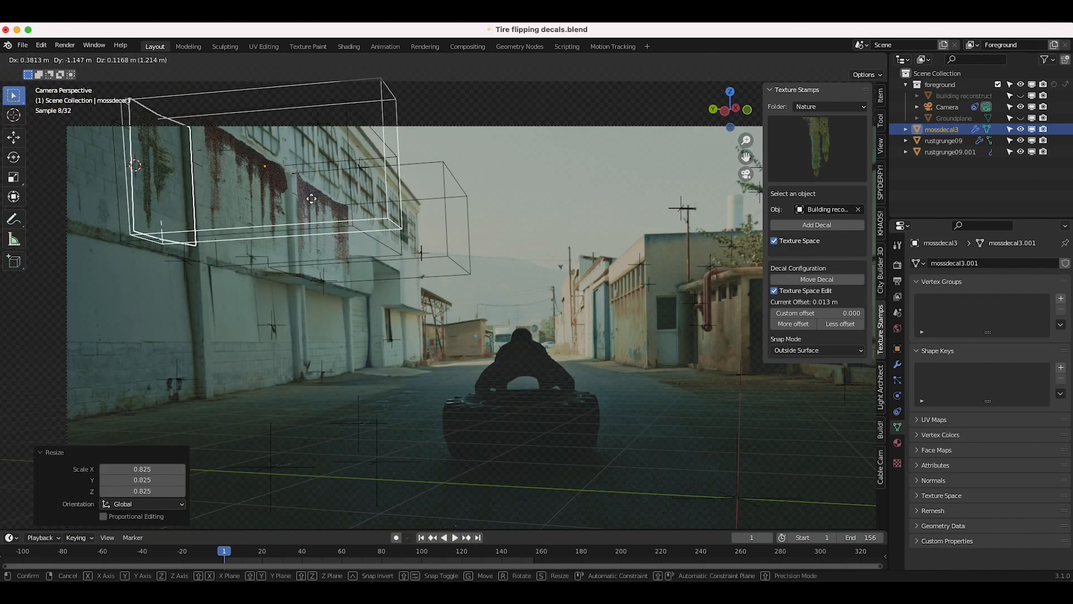
{"action": "key", "text": "x"}
{"action": "left_click", "coordinate": [196, 220]}
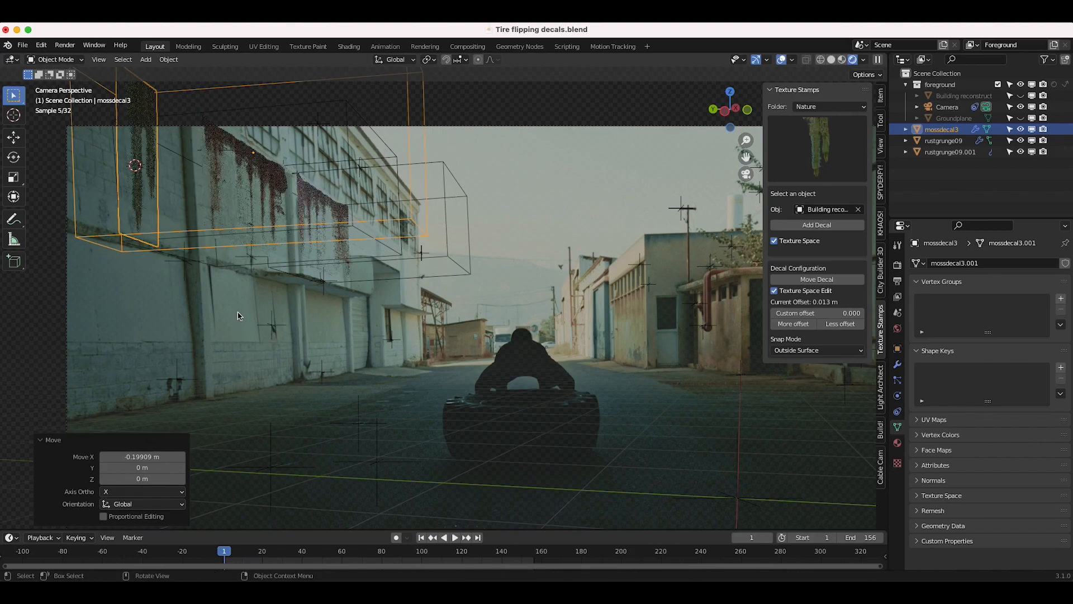
Choose the speckled grey concrete grunge stamp from the Concrete Grunge Dirt Map folder.
{"action": "left_click", "coordinate": [803, 171]}
{"action": "left_click", "coordinate": [822, 145]}
{"action": "left_click", "coordinate": [828, 106]}
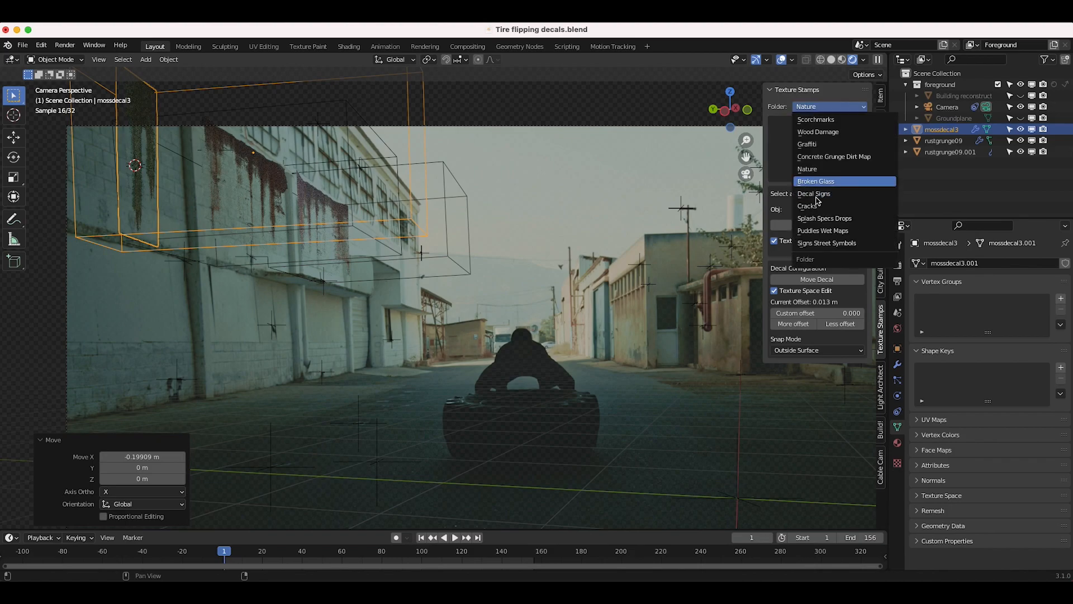
{"action": "left_click", "coordinate": [830, 158]}
{"action": "left_click", "coordinate": [815, 148]}
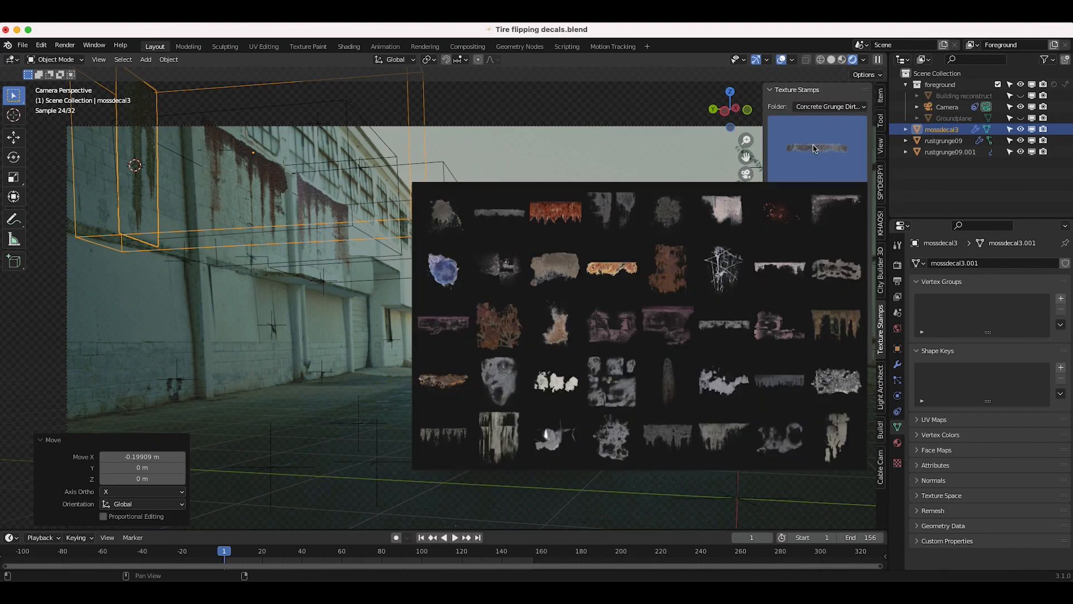
{"action": "left_click", "coordinate": [827, 378]}
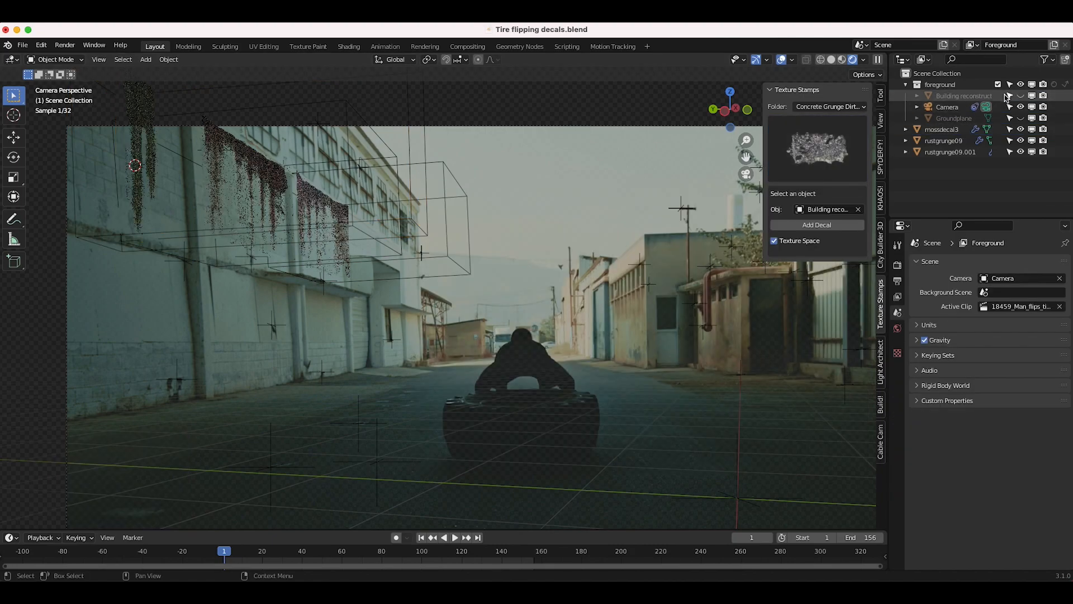
Add the concrete grunge decal to the lower wall between the first and second pillars, and hide the building reconstruction.
{"action": "left_click", "coordinate": [825, 226]}
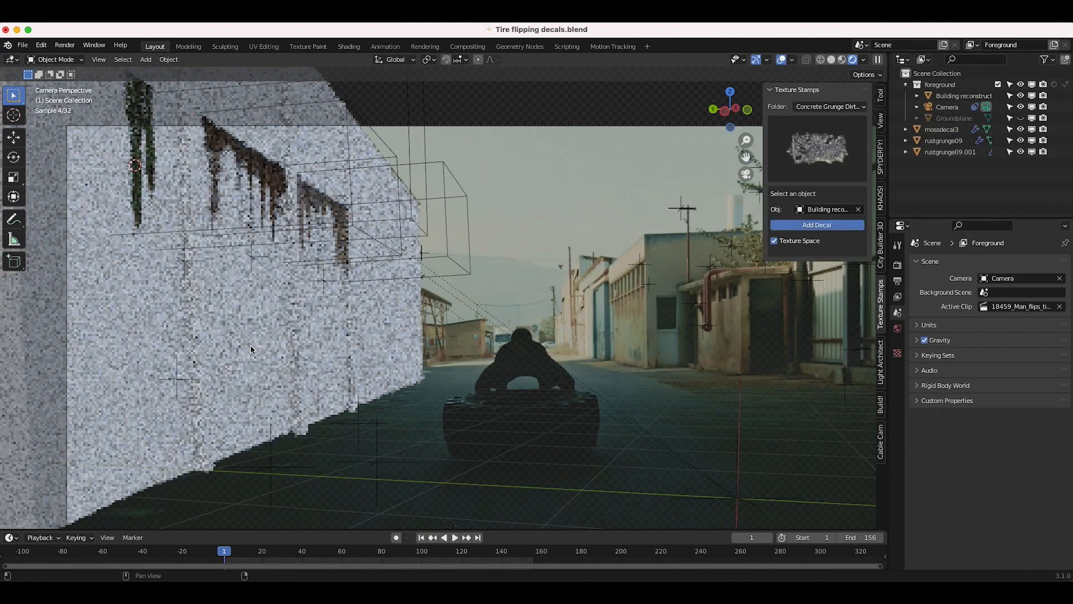
{"action": "left_click", "coordinate": [250, 350]}
{"action": "left_click", "coordinate": [1020, 96]}
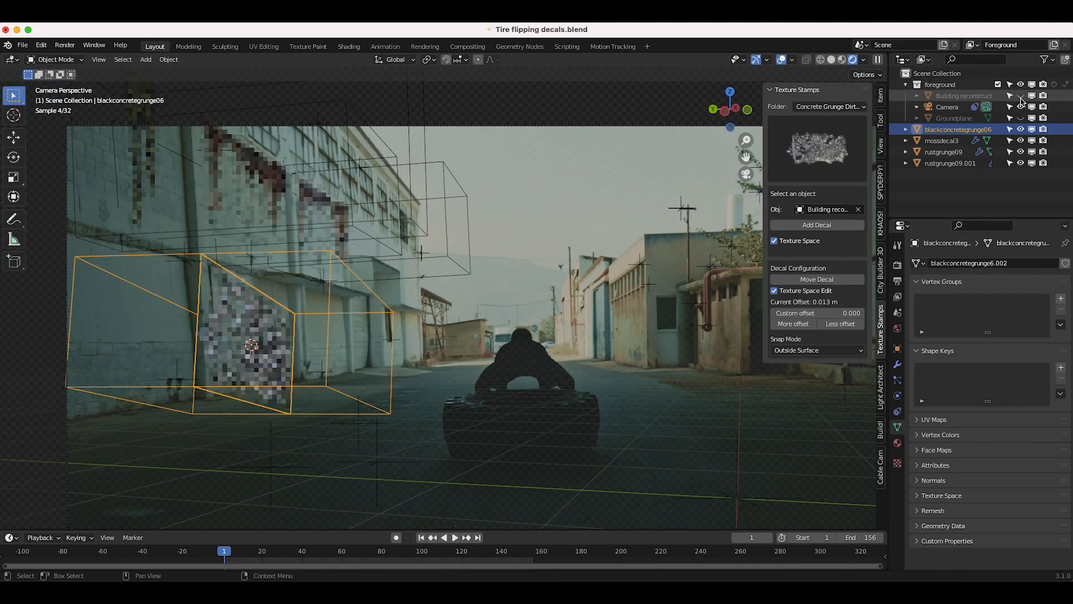
Scale the concrete grunge decal by 0.737 and rotate it around the global X axis.
{"action": "key", "text": "s"}
{"action": "left_click", "coordinate": [434, 331]}
{"action": "key", "text": "r"}
{"action": "key", "text": "x"}
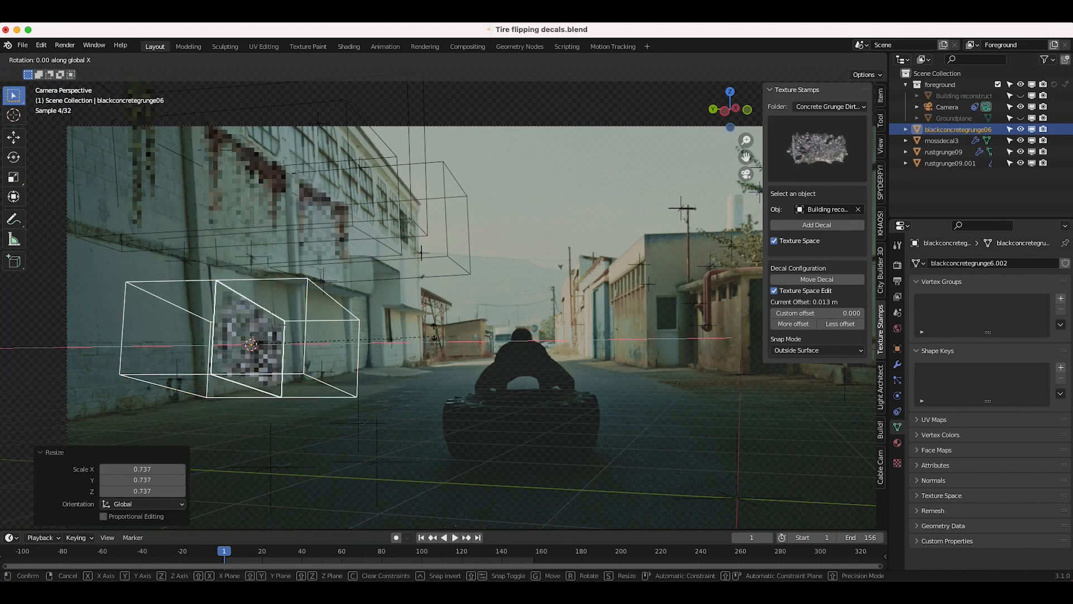
{"action": "left_click", "coordinate": [388, 349]}
Move the concrete grunge decal about 0.36 m up and -0.32 m along Y, and correct its rotation around global X.
{"action": "key", "text": "g"}
{"action": "left_click", "coordinate": [401, 335]}
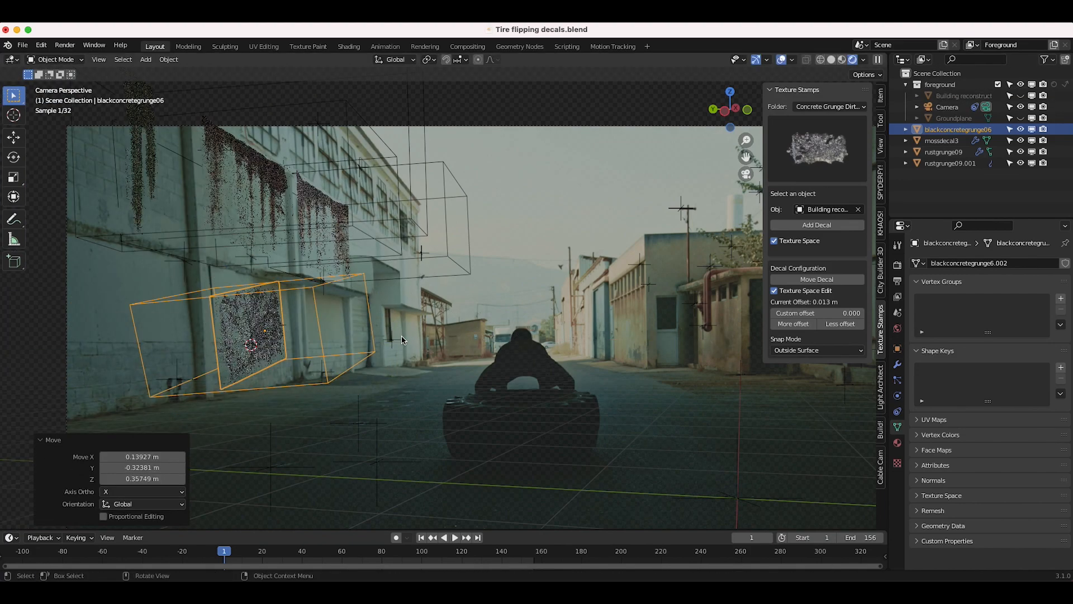
{"action": "key", "text": "r"}
{"action": "key", "text": "x"}
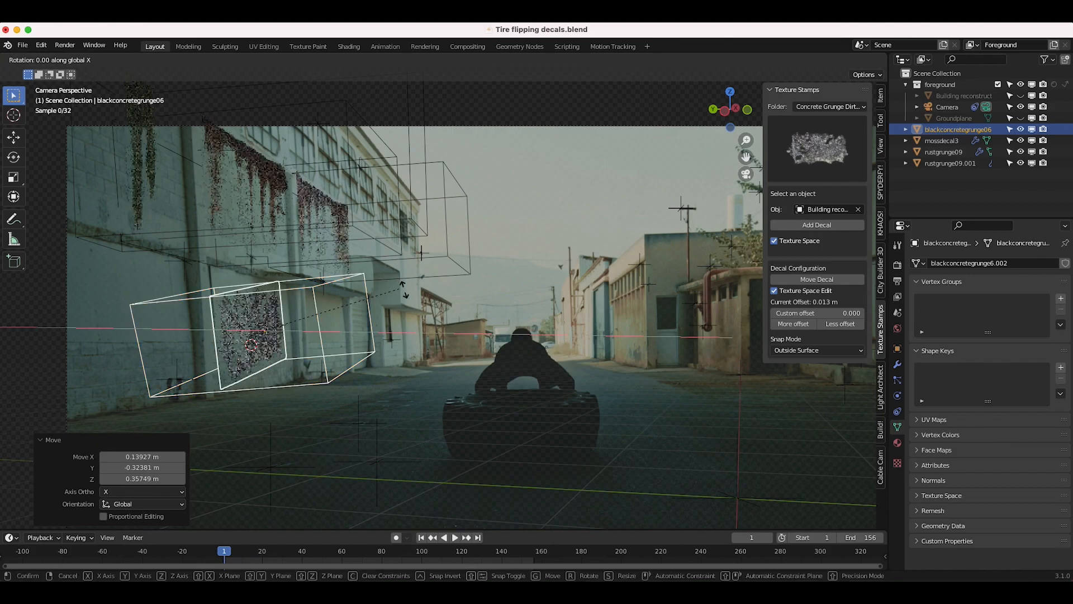
Resize the concrete grunge decal and move it about 0.1 m along the global X axis.
{"action": "key", "text": "s"}
{"action": "left_click", "coordinate": [331, 343]}
{"action": "key", "text": "g"}
{"action": "key", "text": "x"}
{"action": "left_click", "coordinate": [204, 330]}
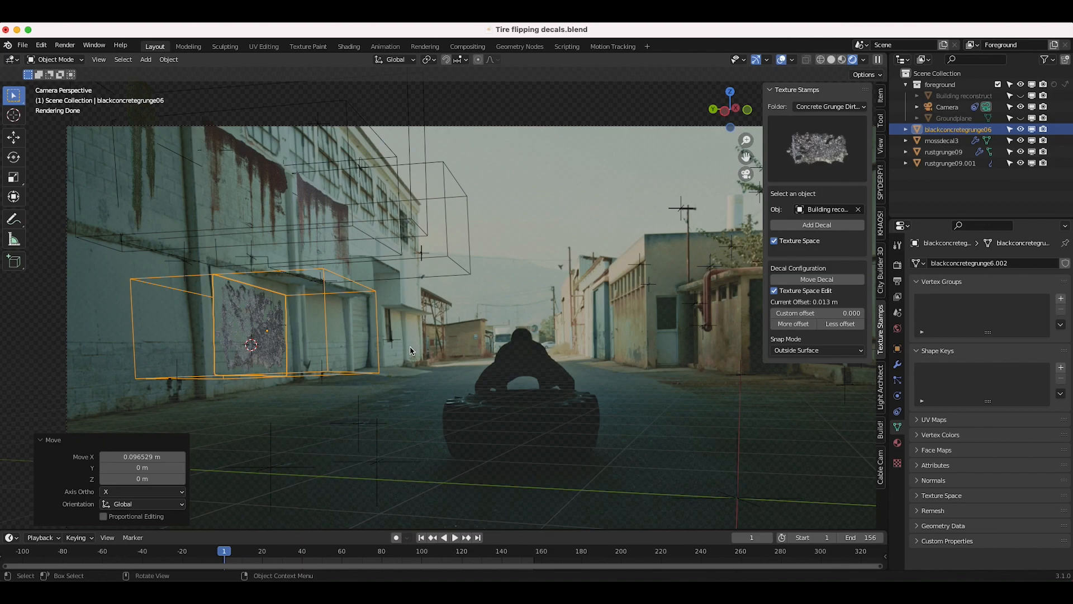
Adjust the concrete grunge decal's scale and lower it about 0.06 m along the global Z axis.
{"action": "key", "text": "s"}
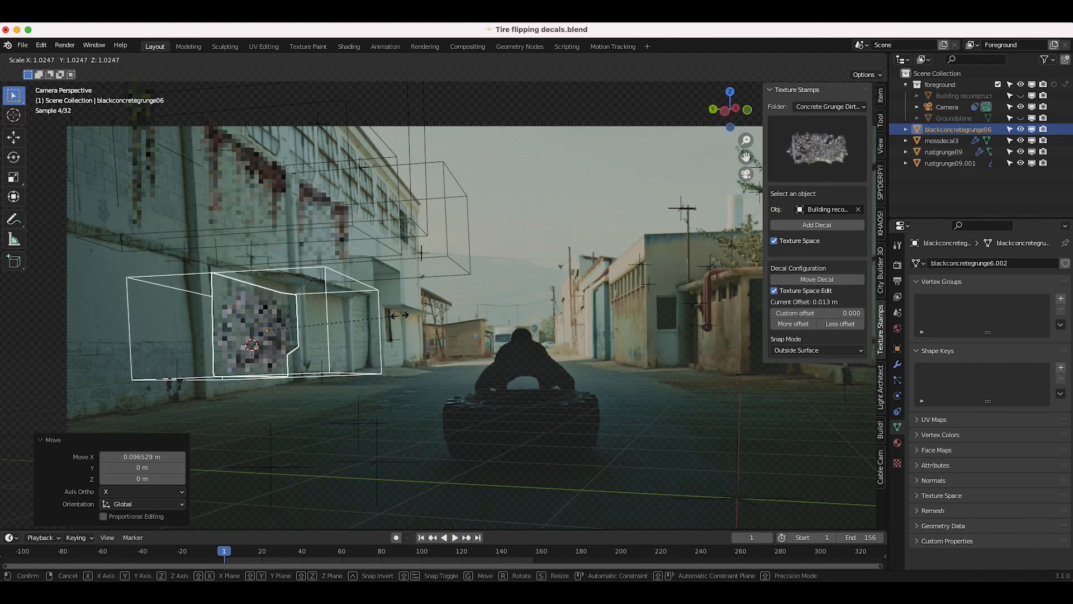
{"action": "left_click", "coordinate": [264, 313]}
{"action": "key", "text": "g"}
{"action": "key", "text": "z"}
{"action": "left_click", "coordinate": [269, 310]}
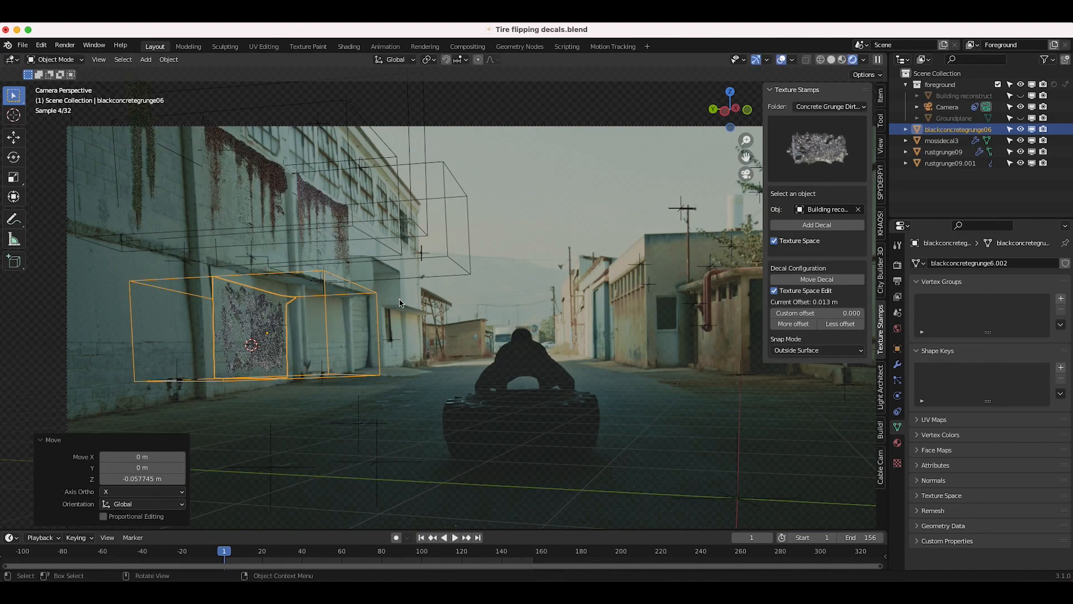
Rotate the concrete grunge decal around the global X axis and raise it about 0.12 m on the wall.
{"action": "key", "text": "r"}
{"action": "key", "text": "x"}
{"action": "left_click", "coordinate": [235, 382]}
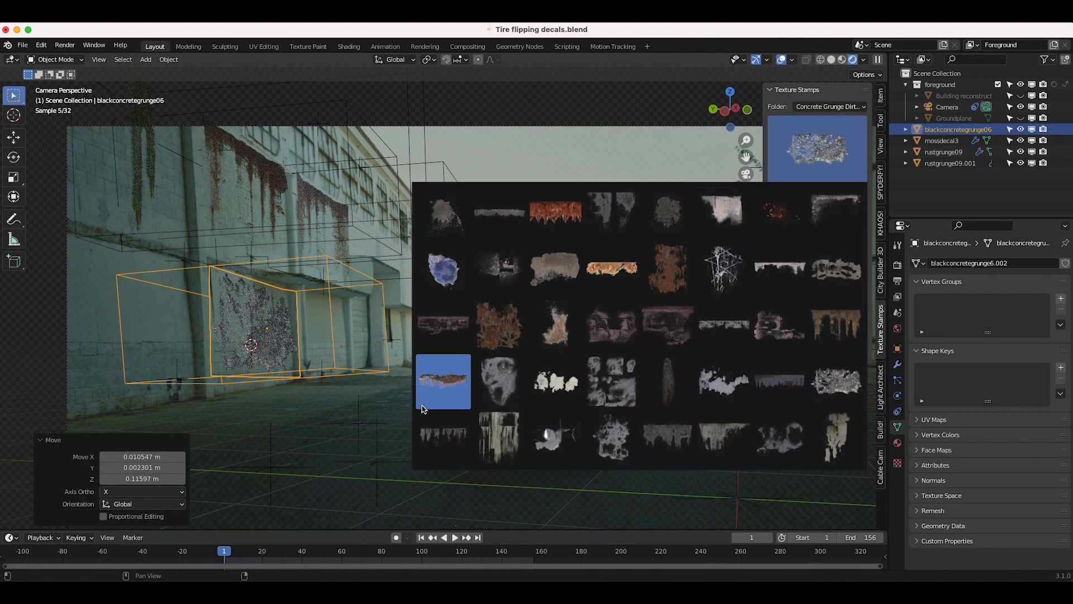
Choose the narrow vertical dark streak stamp from the Concrete Grunge Dirt Map folder.
{"action": "left_click", "coordinate": [667, 384]}
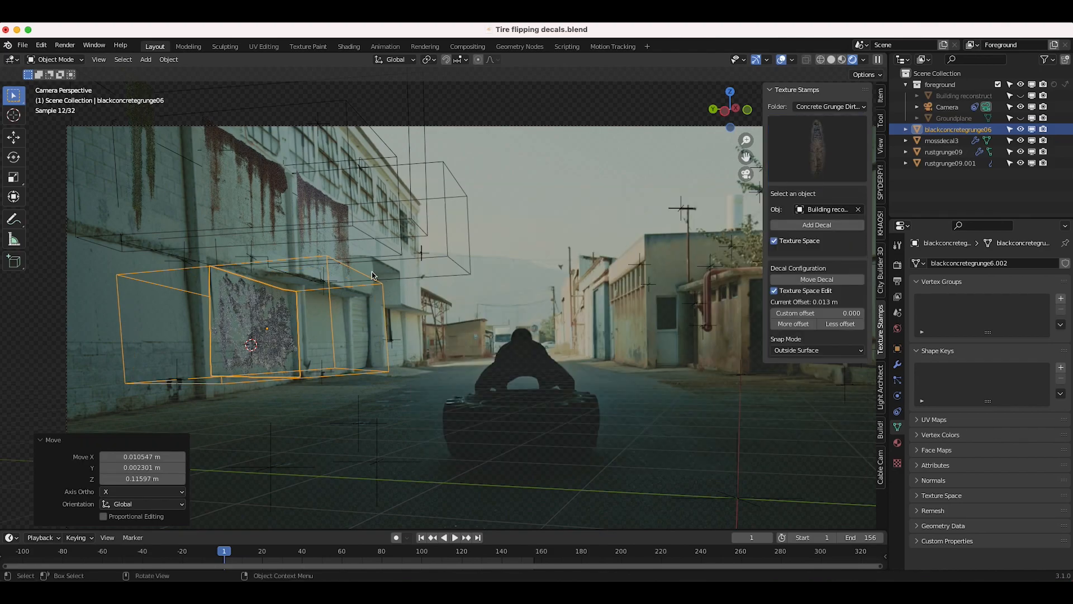
Add the dark streak decal to the near wall beside the concrete grunge, with the building hidden again, and rotate it -38.1° around global Z.
{"action": "left_click", "coordinate": [1020, 96]}
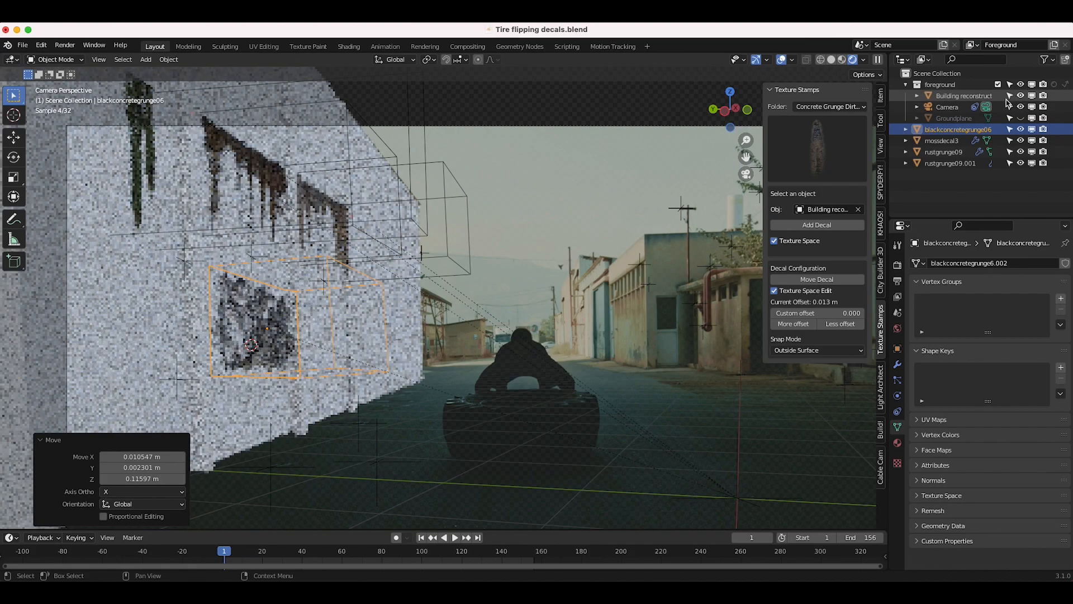
{"action": "left_click", "coordinate": [831, 226]}
{"action": "left_click", "coordinate": [137, 331]}
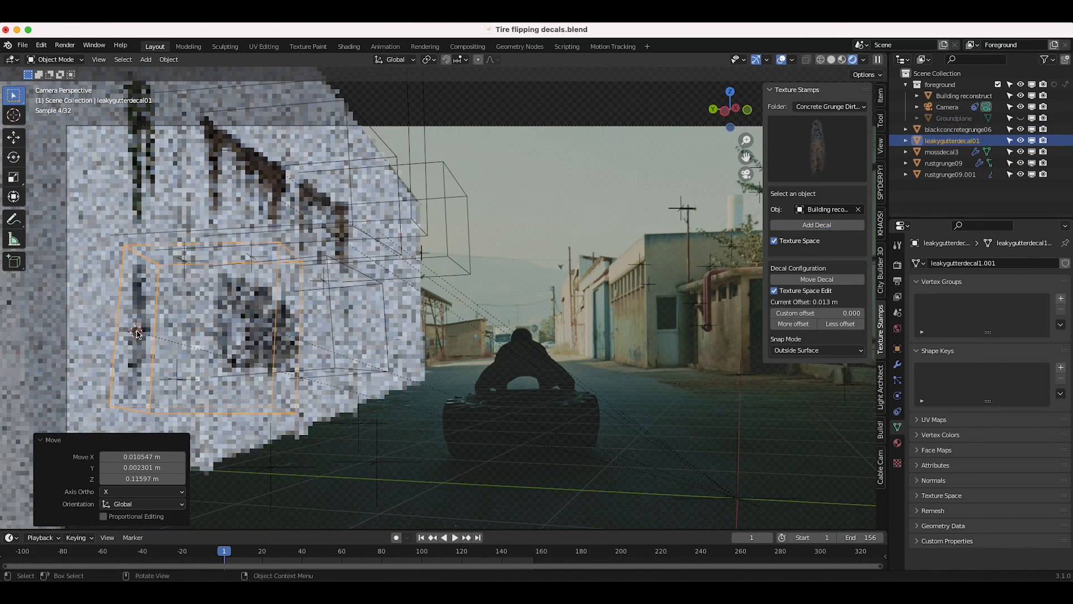
{"action": "left_click", "coordinate": [1021, 96]}
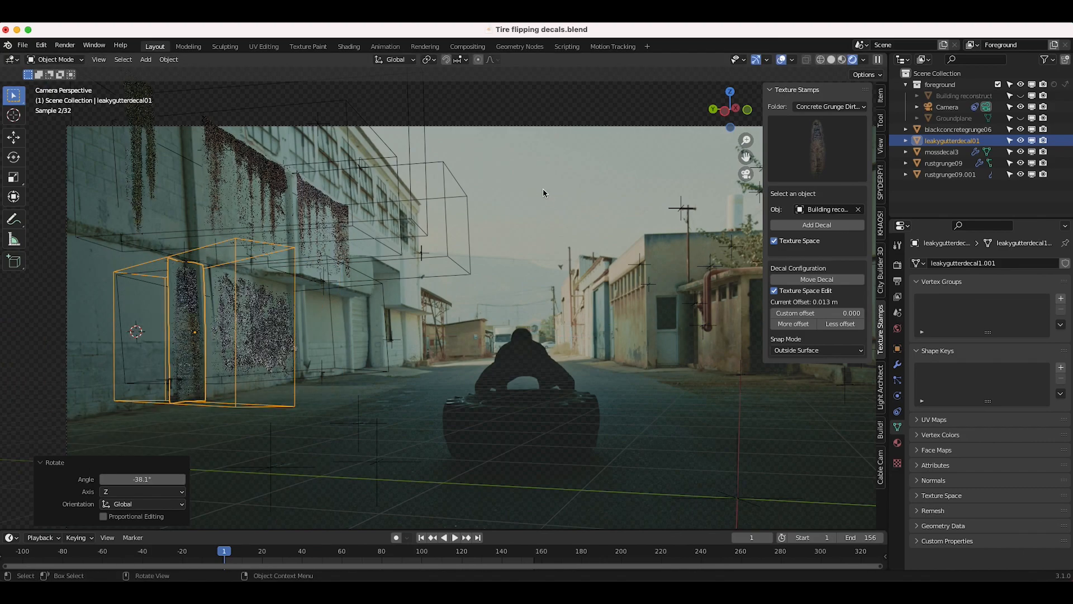
{"action": "left_click", "coordinate": [543, 190]}
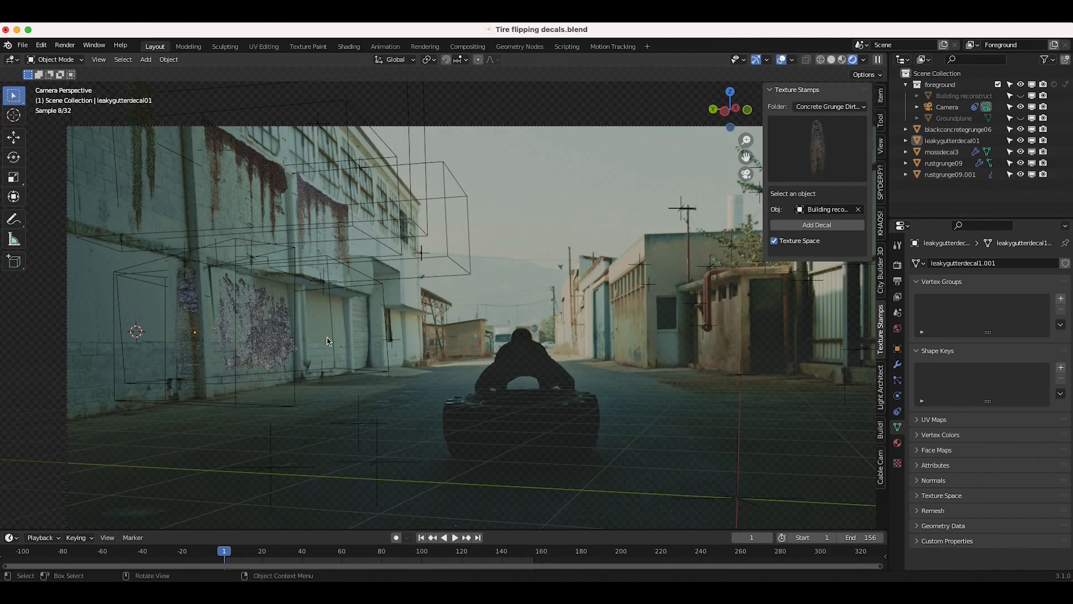
Choose the white web-like peeling stamp and add it to the building wall just beyond the concrete grunge decal.
{"action": "left_click", "coordinate": [810, 162]}
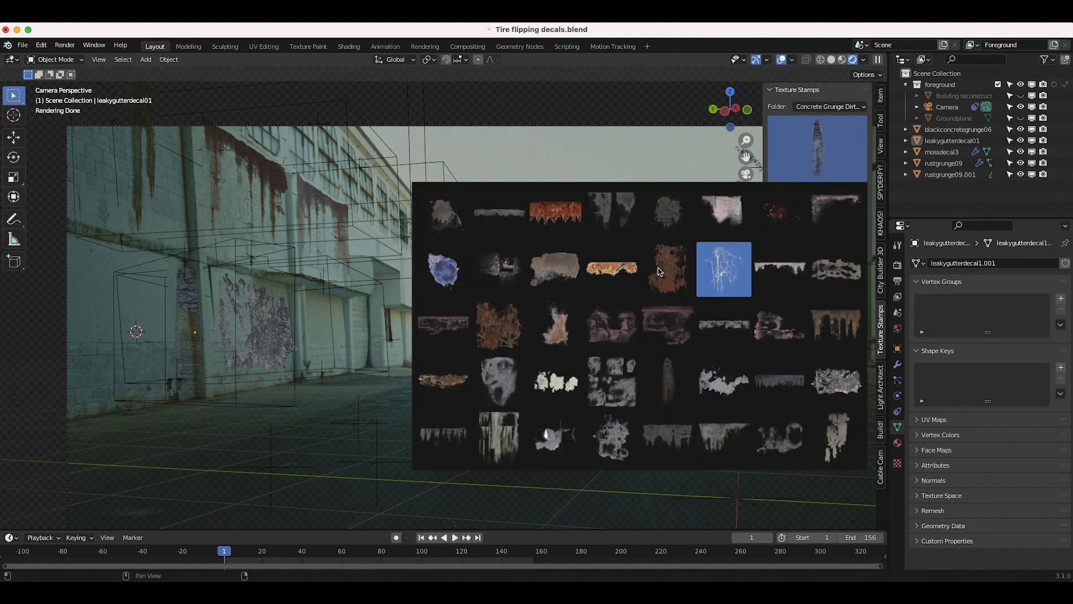
{"action": "left_click", "coordinate": [723, 263]}
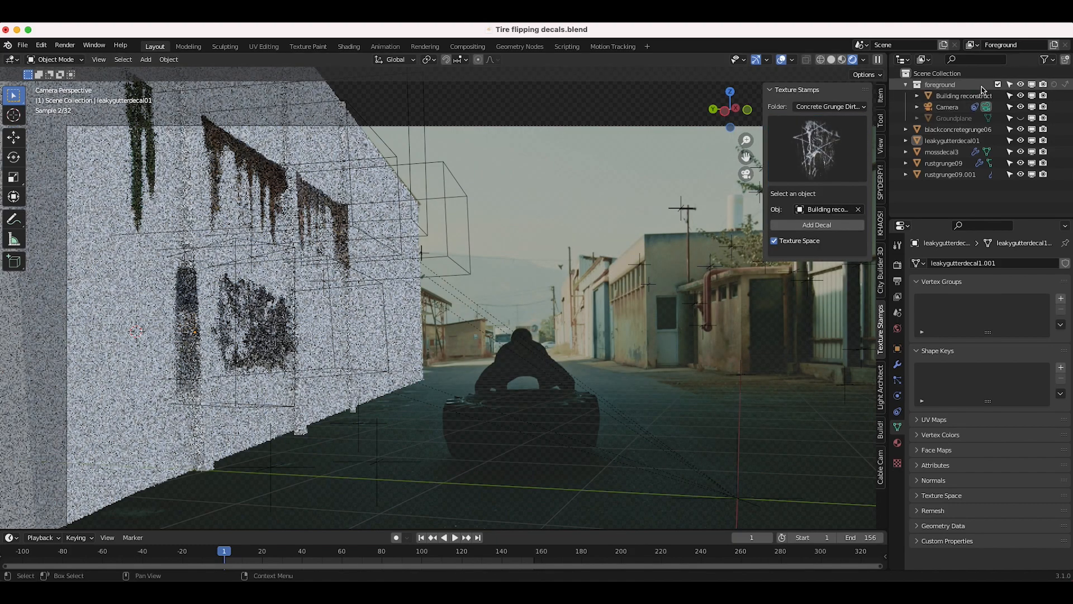
{"action": "left_click", "coordinate": [827, 228]}
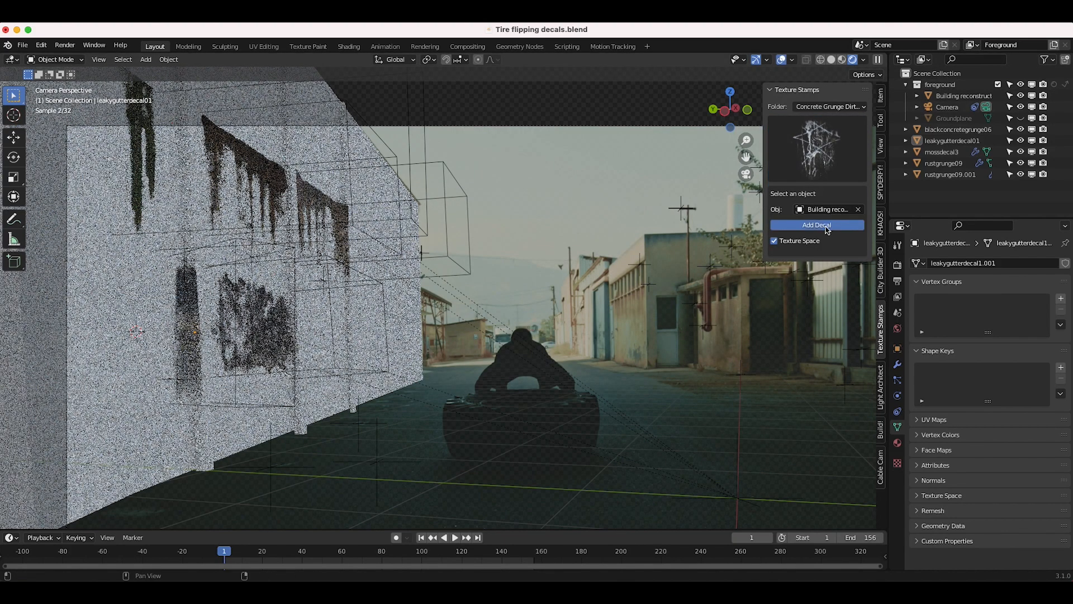
{"action": "left_click", "coordinate": [317, 338]}
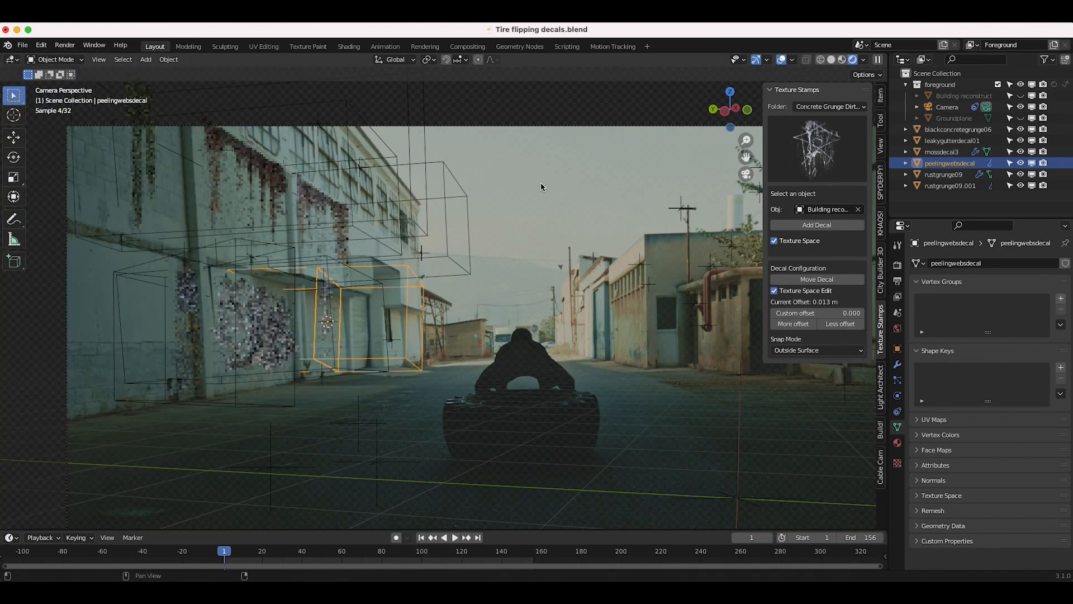
Lower the peeling web decal about 0.5 m on the wall and rotate it -13.6° around the global Y axis.
{"action": "key", "text": "g"}
{"action": "left_click", "coordinate": [393, 353]}
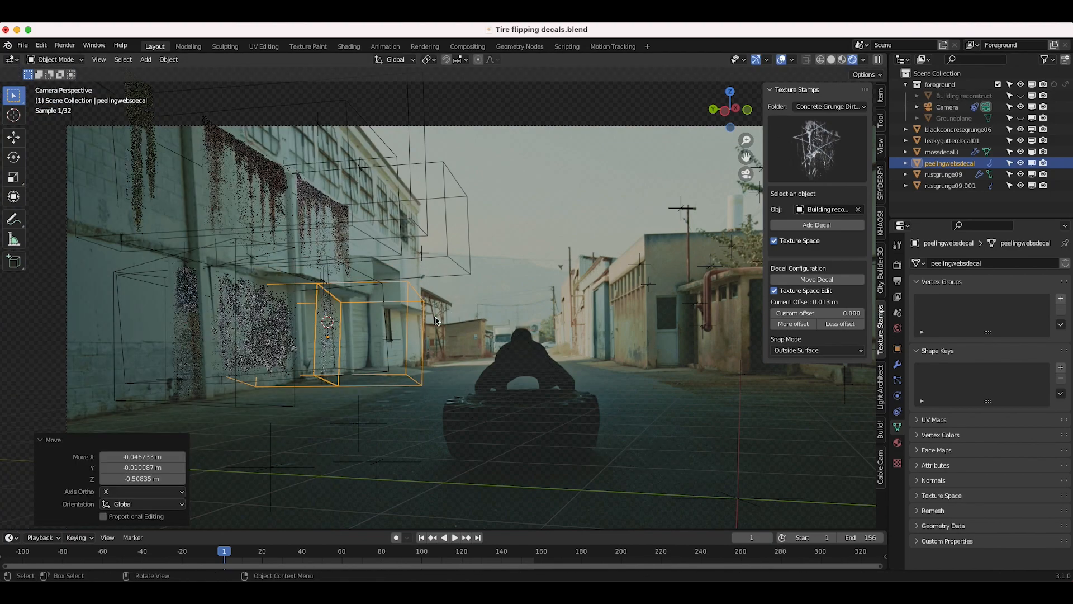
{"action": "key", "text": "r"}
{"action": "key", "text": "y"}
{"action": "left_click", "coordinate": [316, 351]}
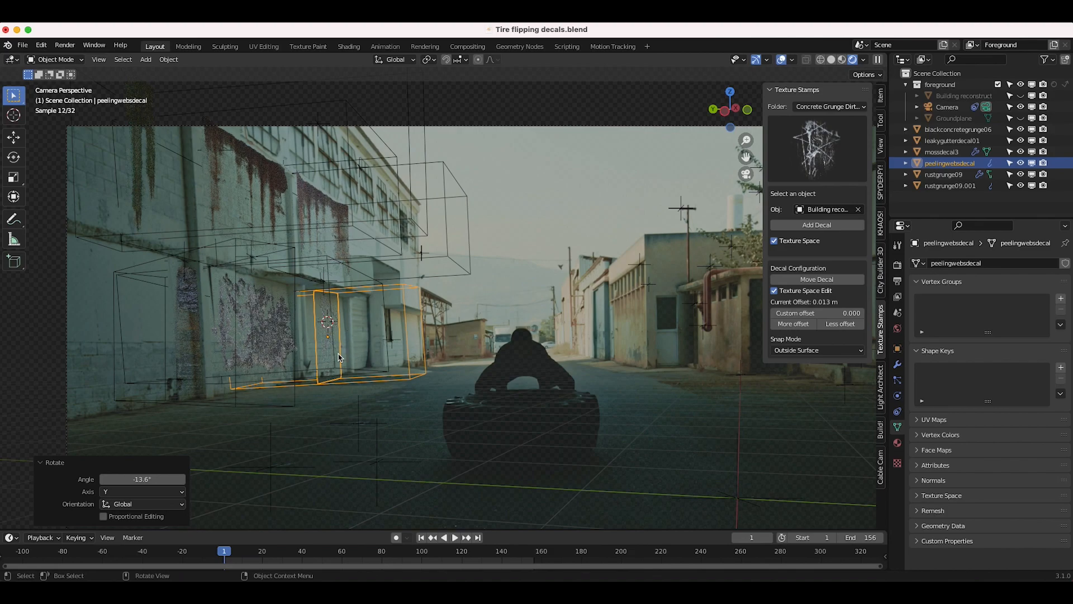
Duplicate the peeling web decal, moving the copy about -11.5 m along X and raising it onto the near wall section.
{"action": "key", "text": "shift+d"}
{"action": "key", "text": "x"}
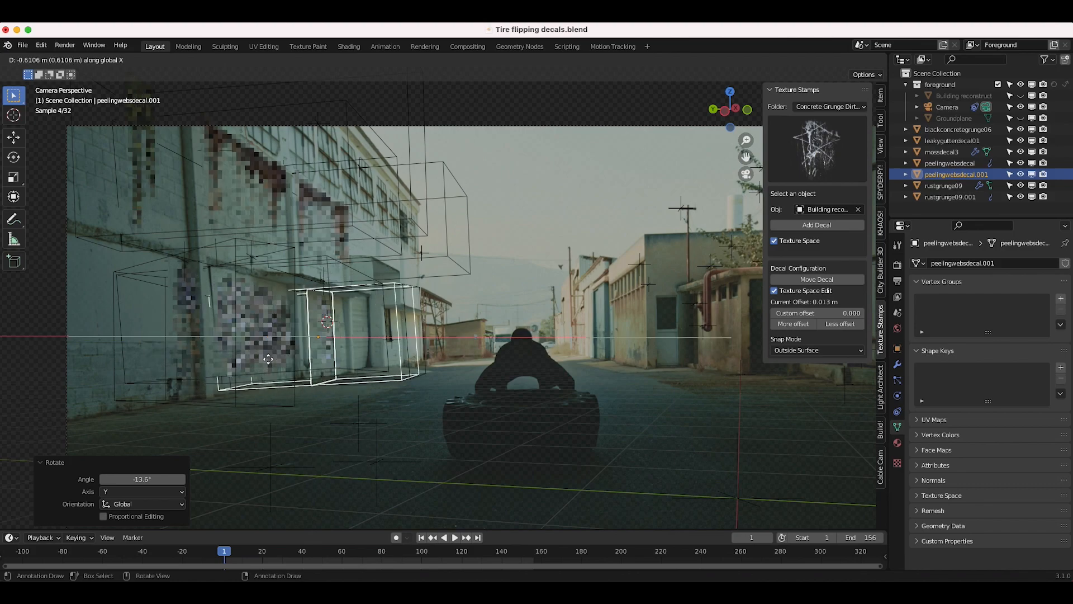
{"action": "left_click", "coordinate": [159, 356]}
{"action": "key", "text": "g"}
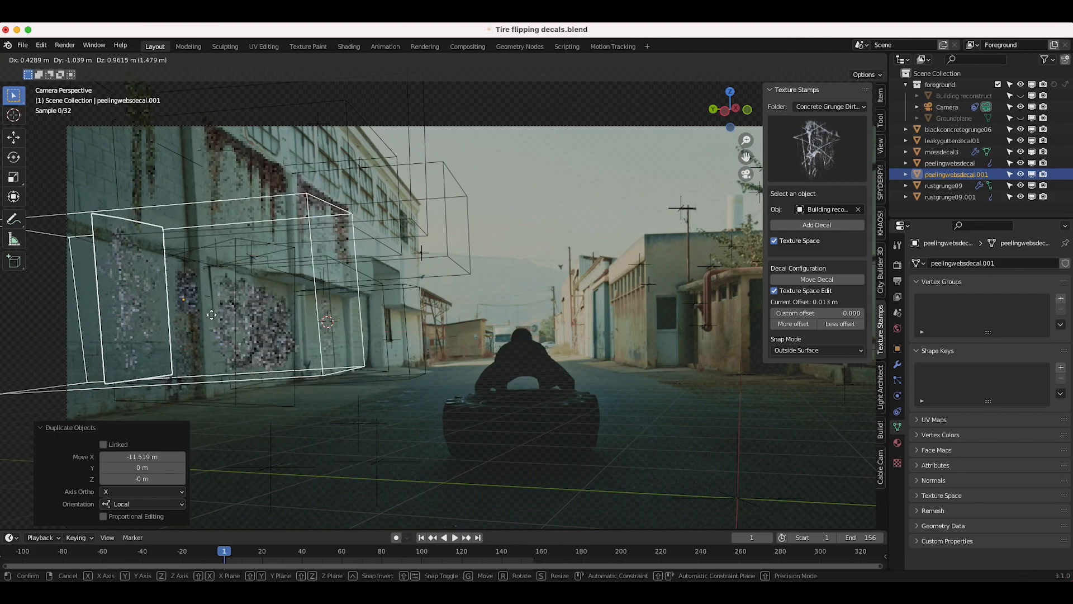
{"action": "left_click", "coordinate": [229, 316]}
Scale the duplicated peeling web decal to 0.716 and shift it about 0.9 m along global Y, adjusting it along X too.
{"action": "key", "text": "s"}
{"action": "left_click", "coordinate": [329, 298]}
{"action": "key", "text": "g"}
{"action": "key", "text": "y"}
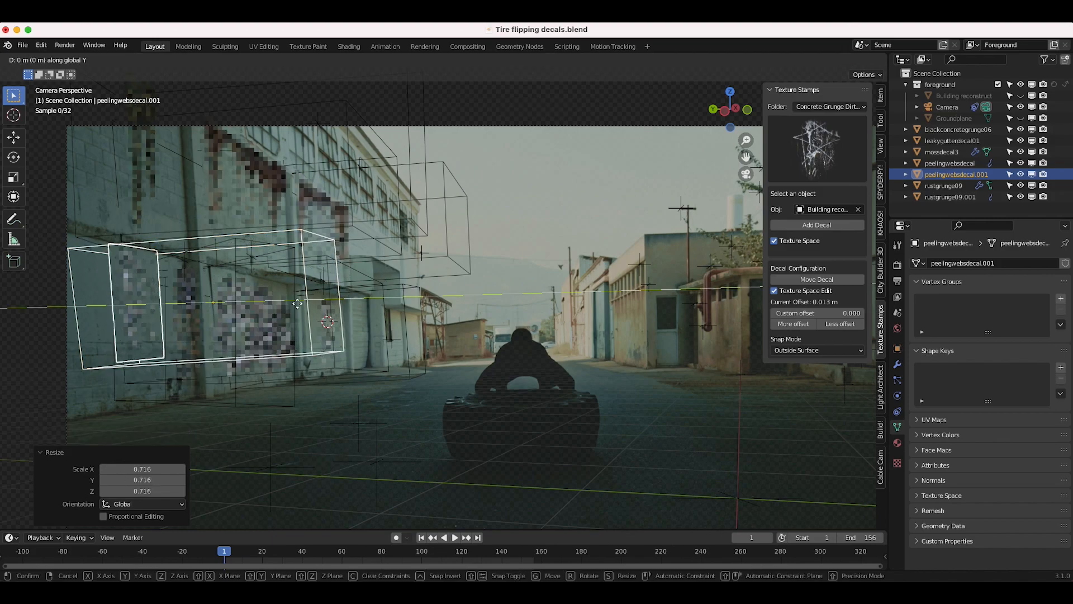
{"action": "left_click", "coordinate": [268, 306]}
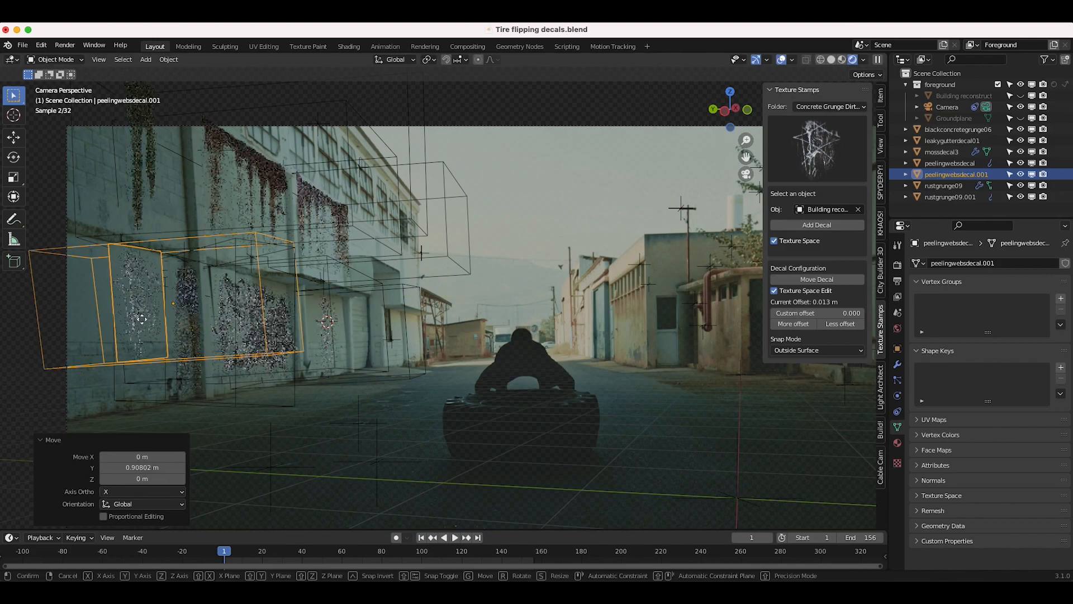
{"action": "key", "text": "g"}
{"action": "key", "text": "x"}
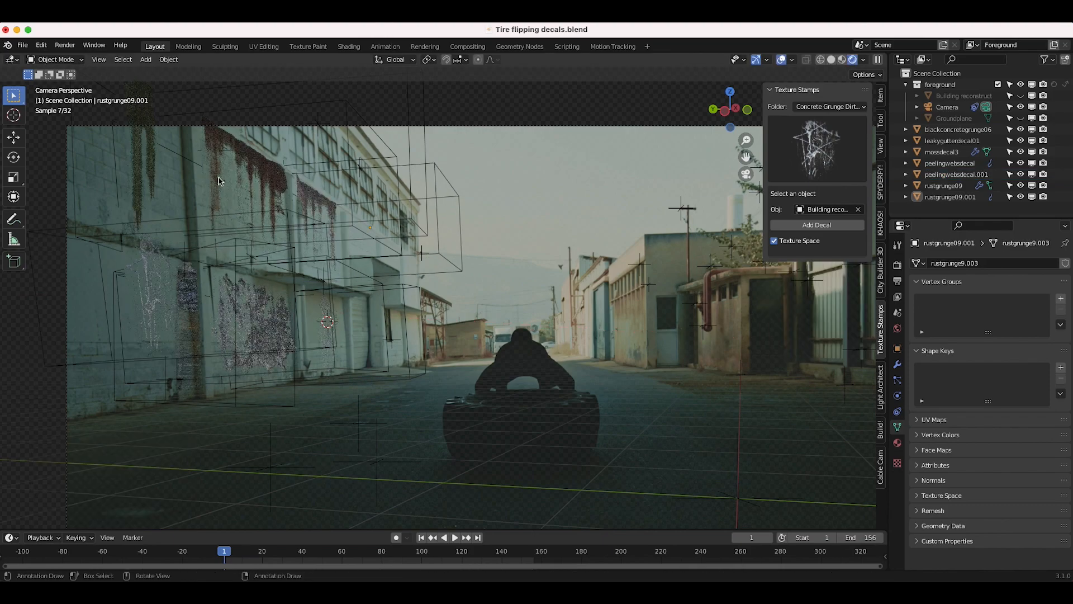
Make the building reconstruction and the ground plane visible in the viewport.
{"action": "left_click", "coordinate": [962, 96]}
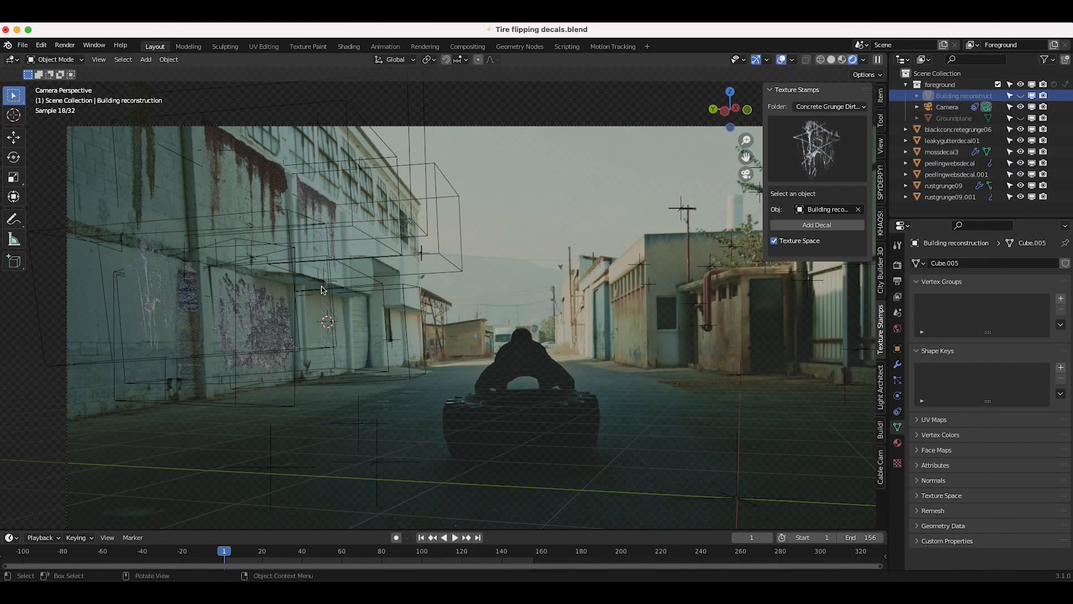
{"action": "left_click", "coordinate": [1021, 96]}
{"action": "left_click", "coordinate": [958, 95]}
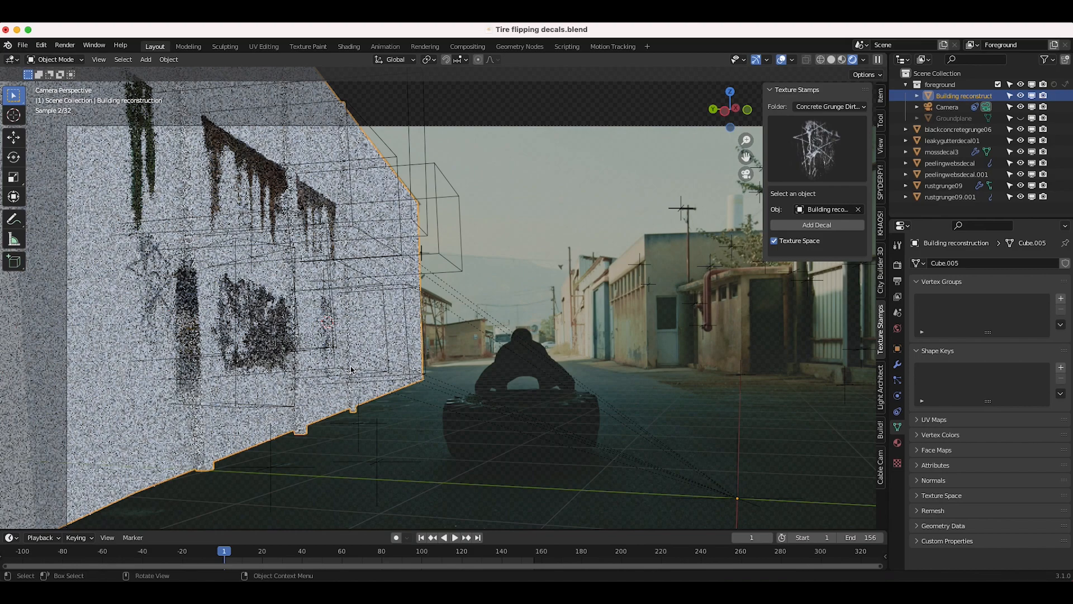
{"action": "left_click", "coordinate": [969, 118]}
{"action": "left_click", "coordinate": [1021, 118]}
{"action": "left_click", "coordinate": [954, 140]}
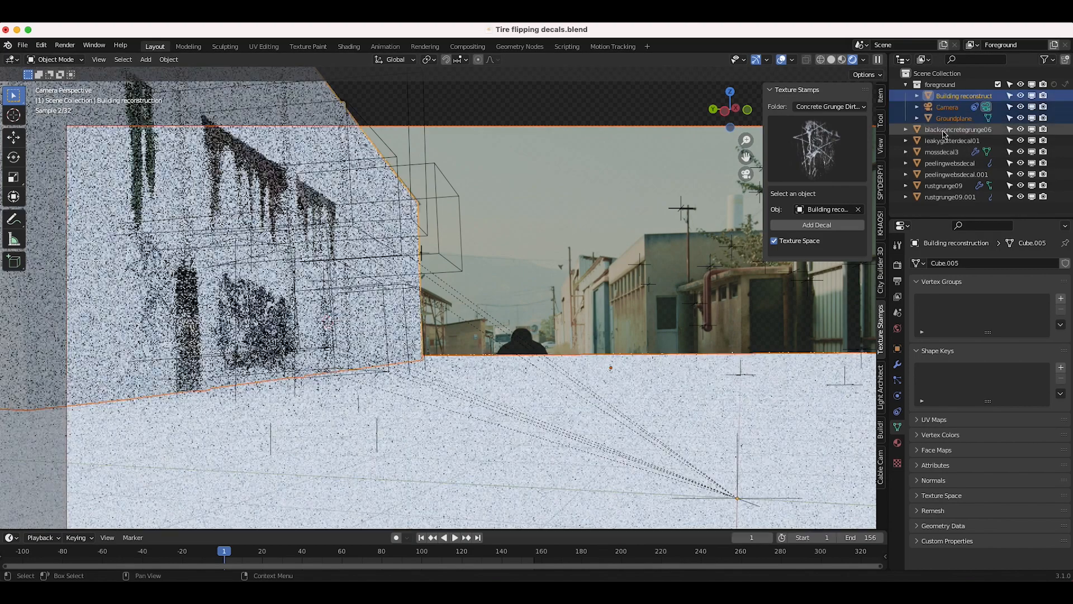
Move the building reconstruction and the ground plane into a new collection named Geometry.
{"action": "left_click", "coordinate": [955, 118]}
{"action": "left_click", "coordinate": [962, 96], "text": "ctrl"}
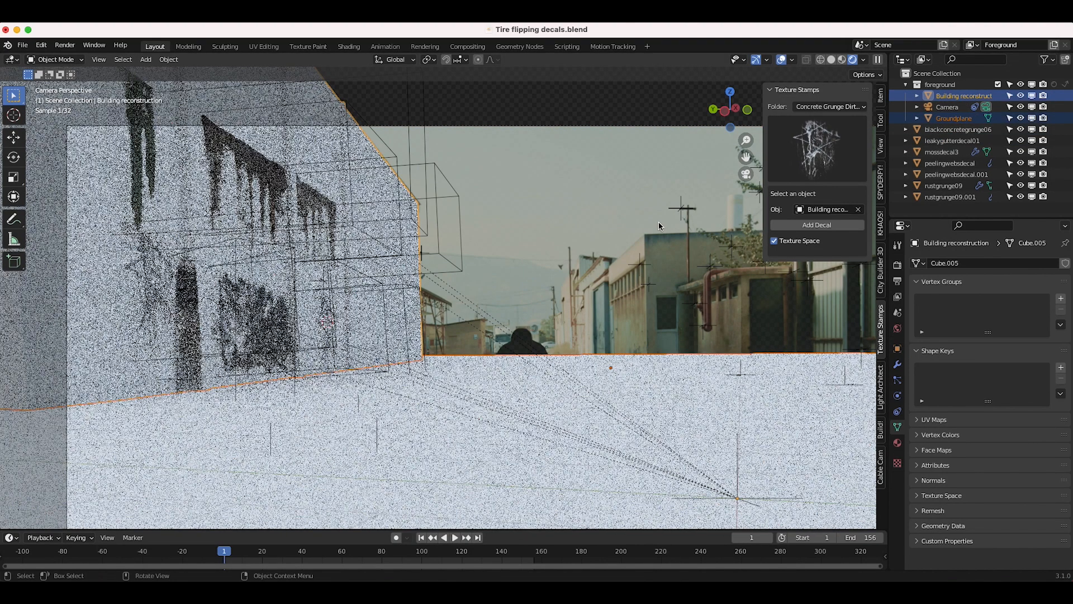
{"action": "key", "text": "m"}
{"action": "left_click", "coordinate": [659, 221]}
{"action": "type", "text": "Geometry"}
{"action": "left_click", "coordinate": [659, 257]}
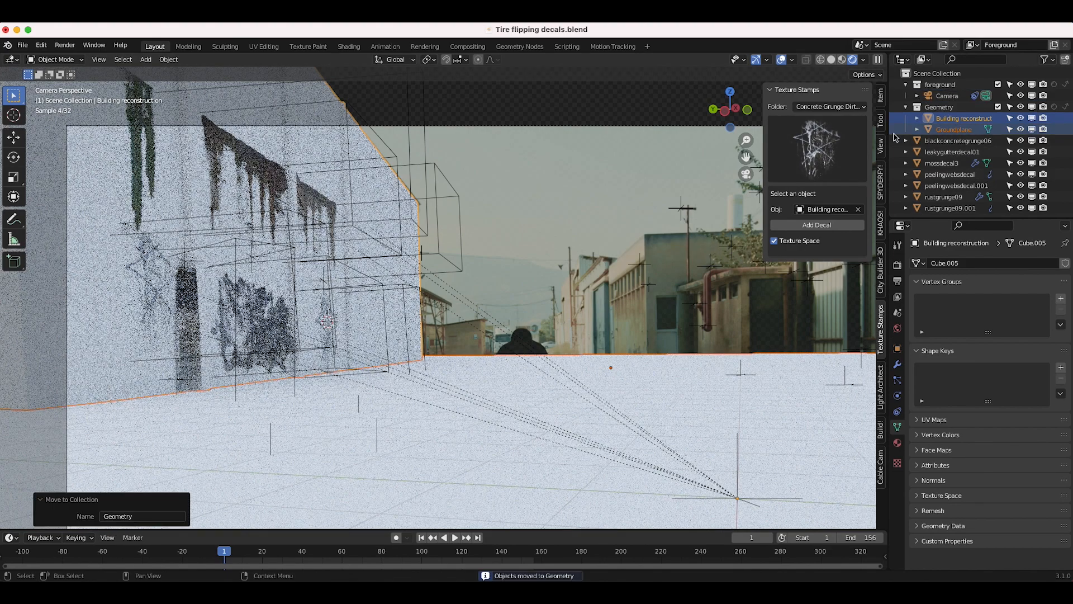
Move all the concrete, leaky gutter, moss, peeling web and rust decals into a new collection named Decals.
{"action": "left_click", "coordinate": [951, 142]}
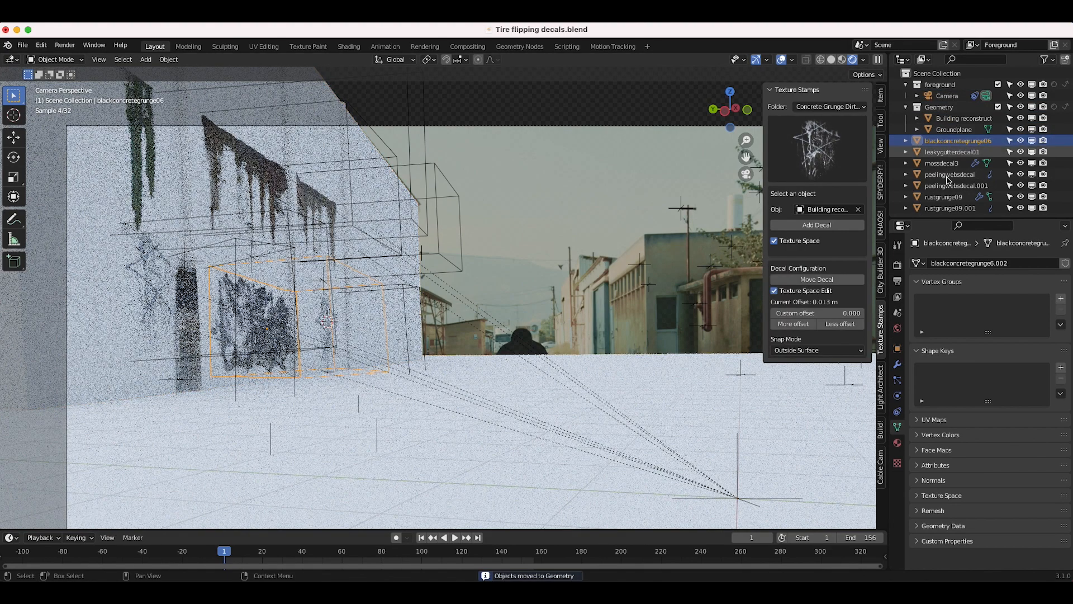
{"action": "left_click", "coordinate": [952, 206], "text": "shift"}
{"action": "key", "text": "m"}
{"action": "left_click", "coordinate": [513, 245]}
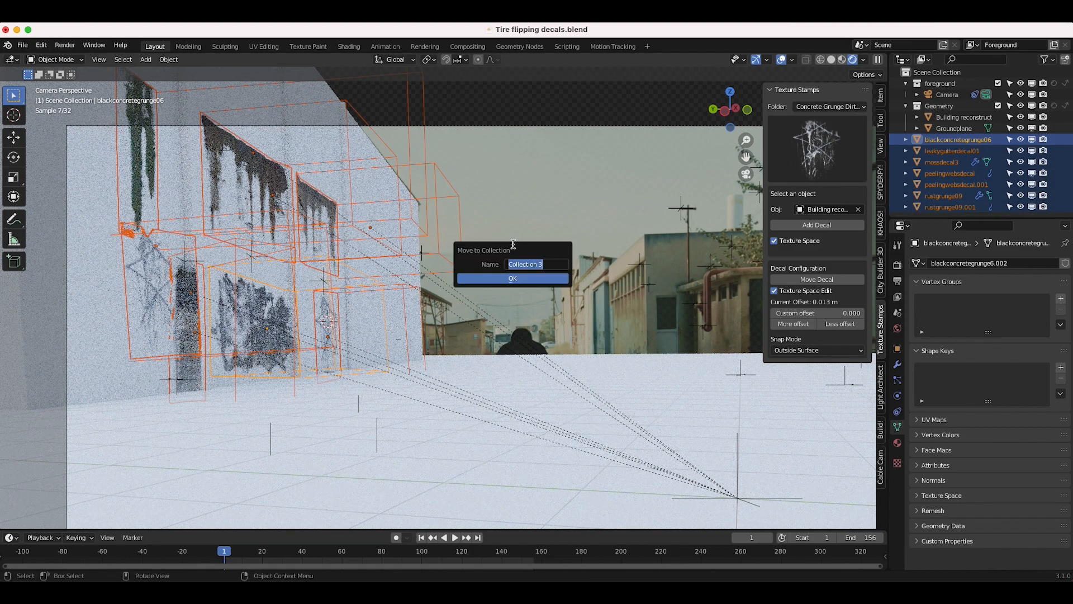
{"action": "type", "text": "D"}
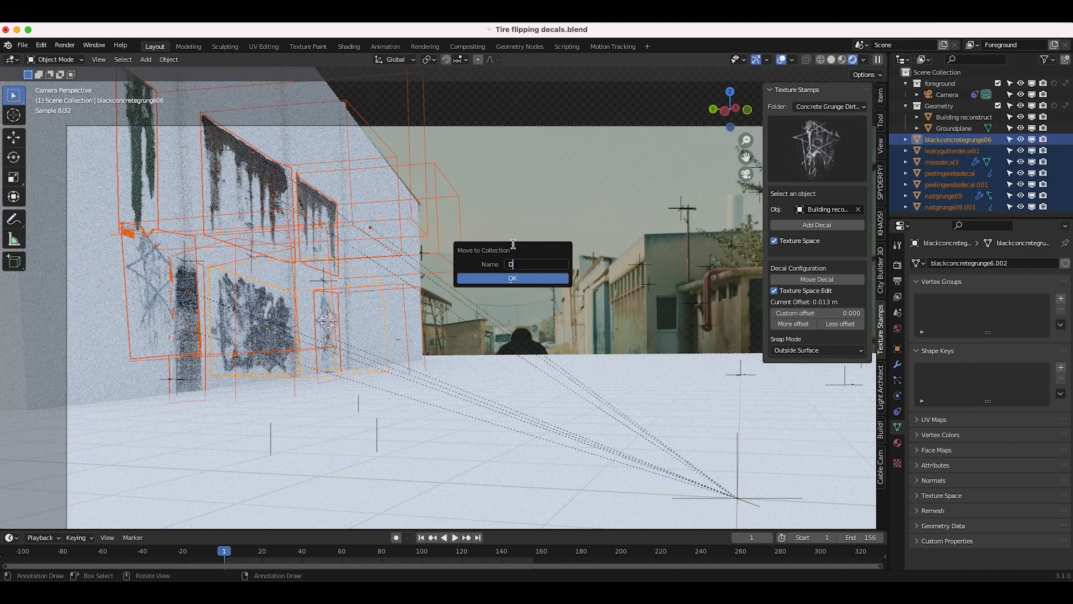
{"action": "type", "text": "ecals"}
{"action": "left_click", "coordinate": [514, 277]}
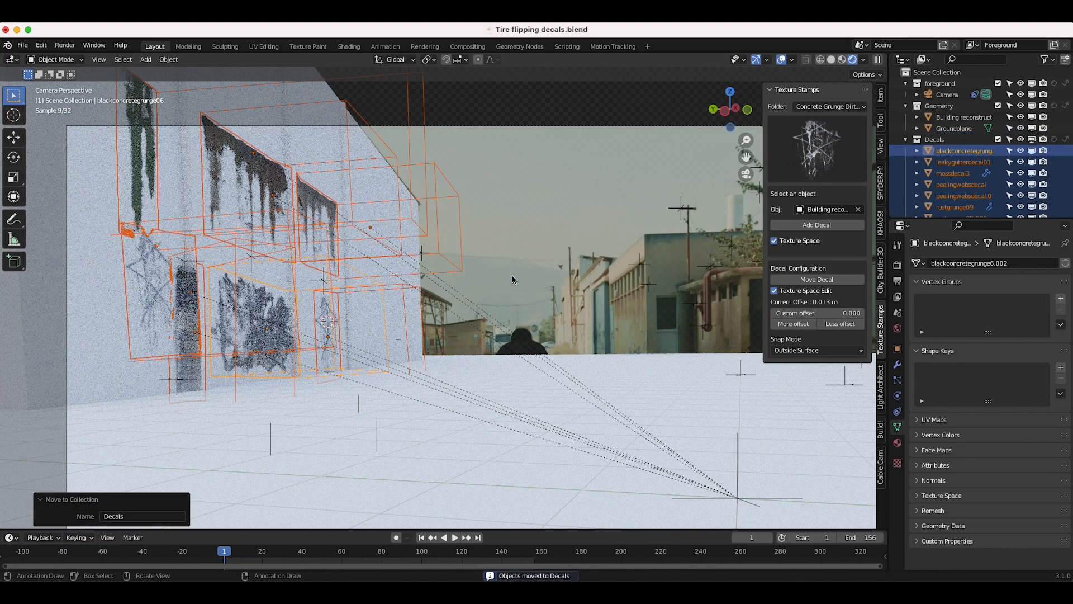
Move the camera directly into the Scene Collection and delete the emptied foreground collection.
{"action": "left_click", "coordinate": [947, 96]}
{"action": "left_click_drag", "start_coordinate": [945, 96], "coordinate": [943, 75]}
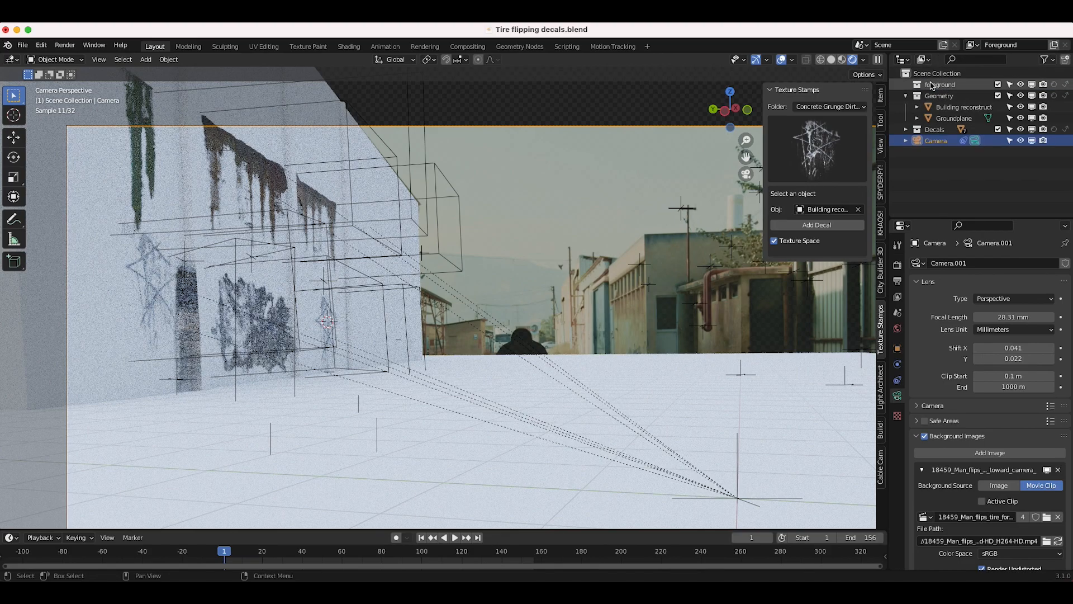
{"action": "left_click", "coordinate": [962, 85]}
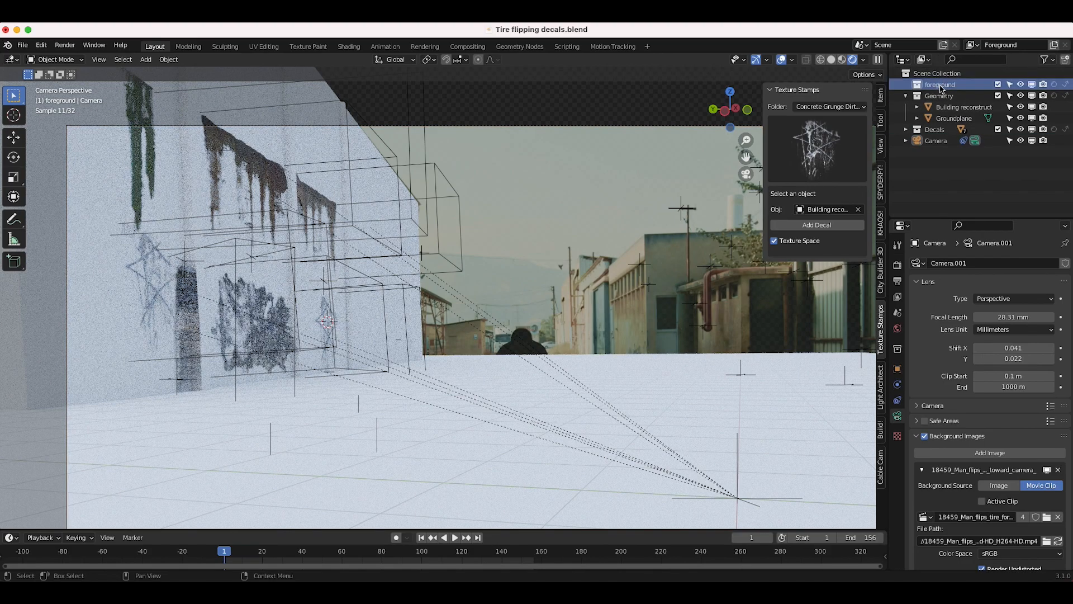
{"action": "key", "text": "Delete"}
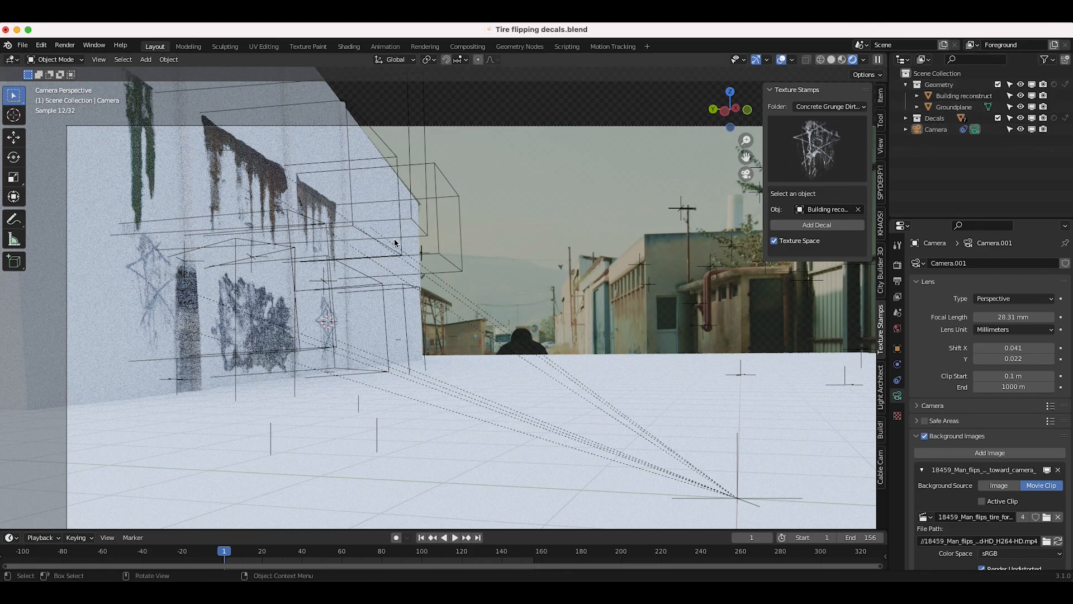
Switch the viewport to solid shading and turn off Texture Space Edit for each decal on the building wall.
{"action": "key", "text": "z"}
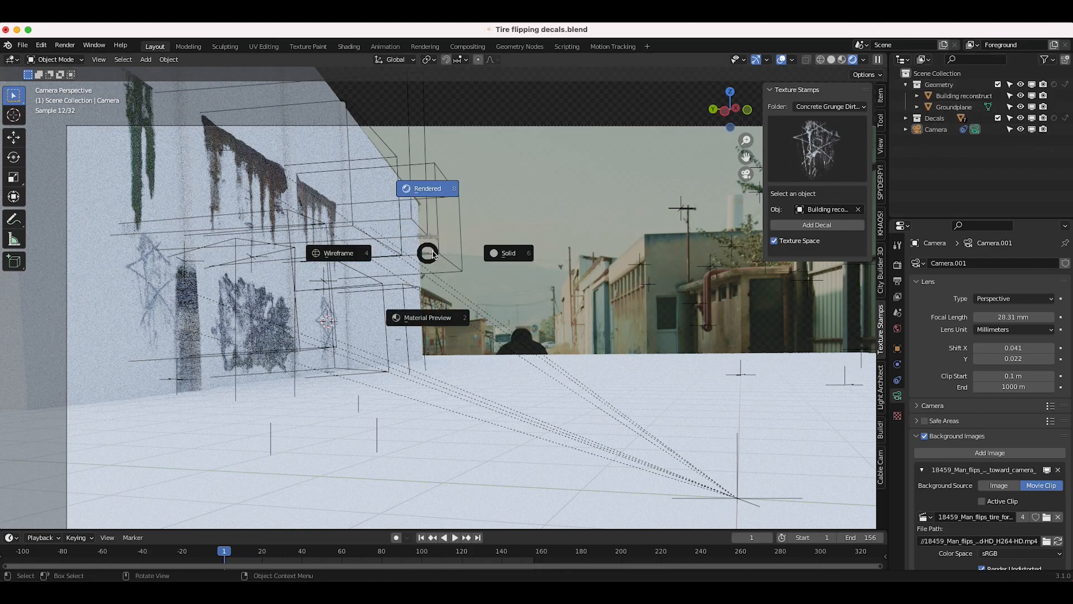
{"action": "left_click", "coordinate": [512, 254]}
{"action": "left_click", "coordinate": [398, 239]}
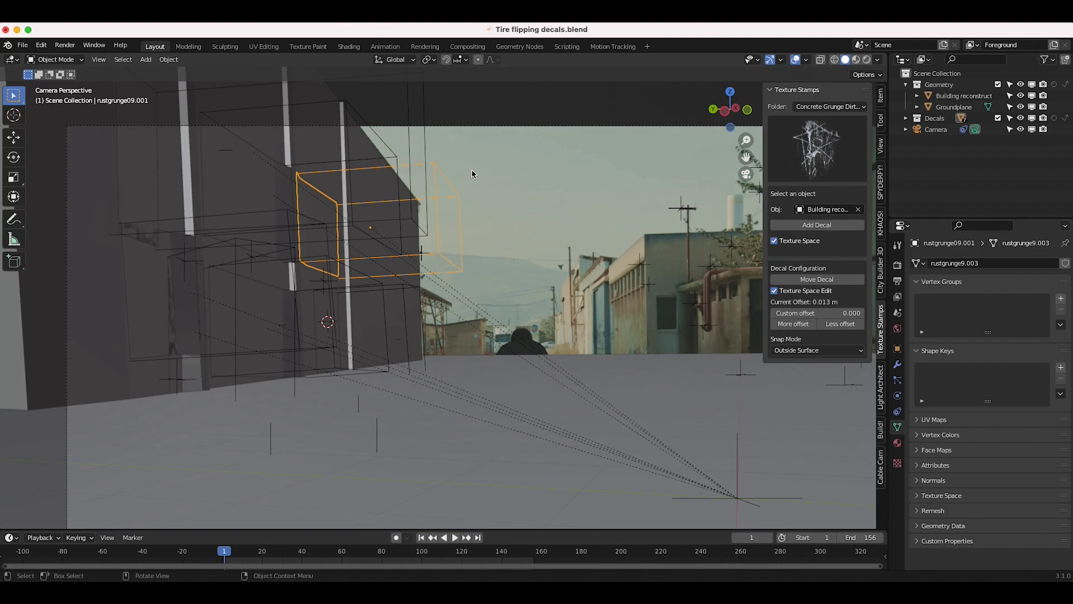
{"action": "left_click", "coordinate": [774, 290]}
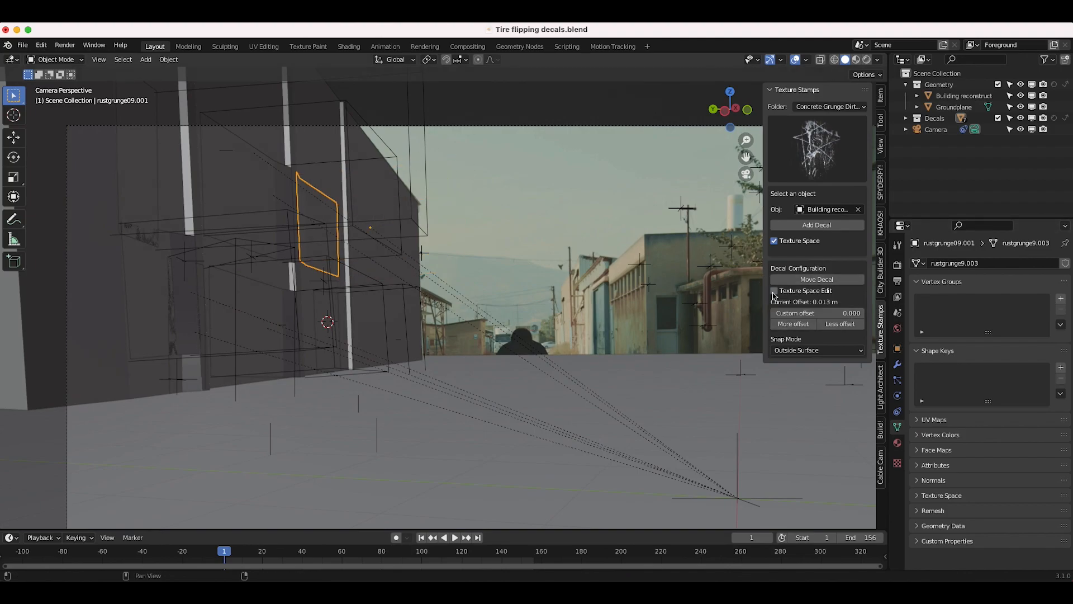
{"action": "left_click", "coordinate": [412, 169]}
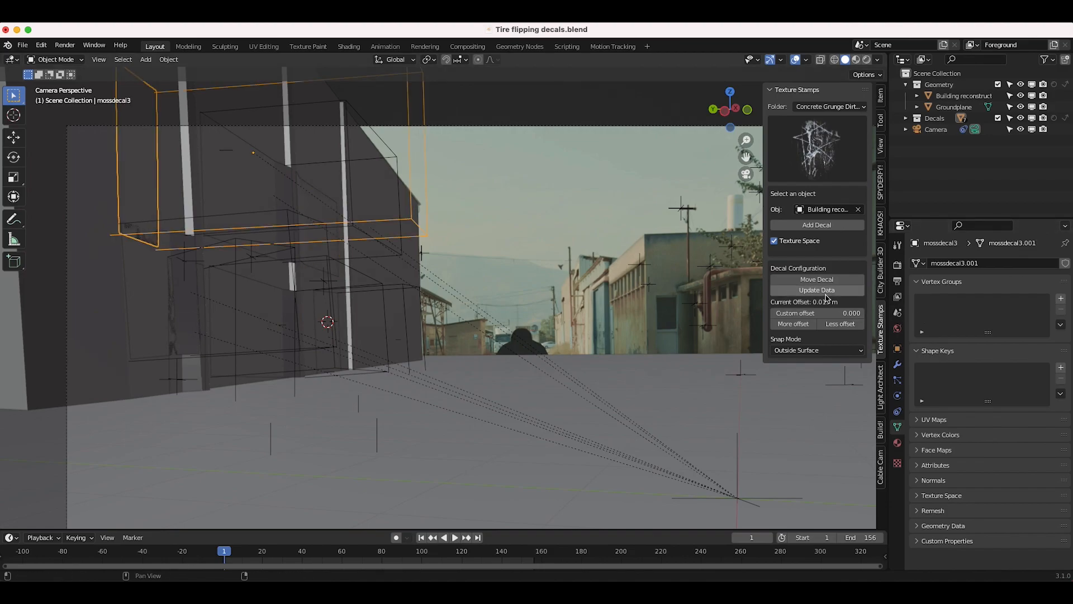
{"action": "left_click", "coordinate": [805, 292]}
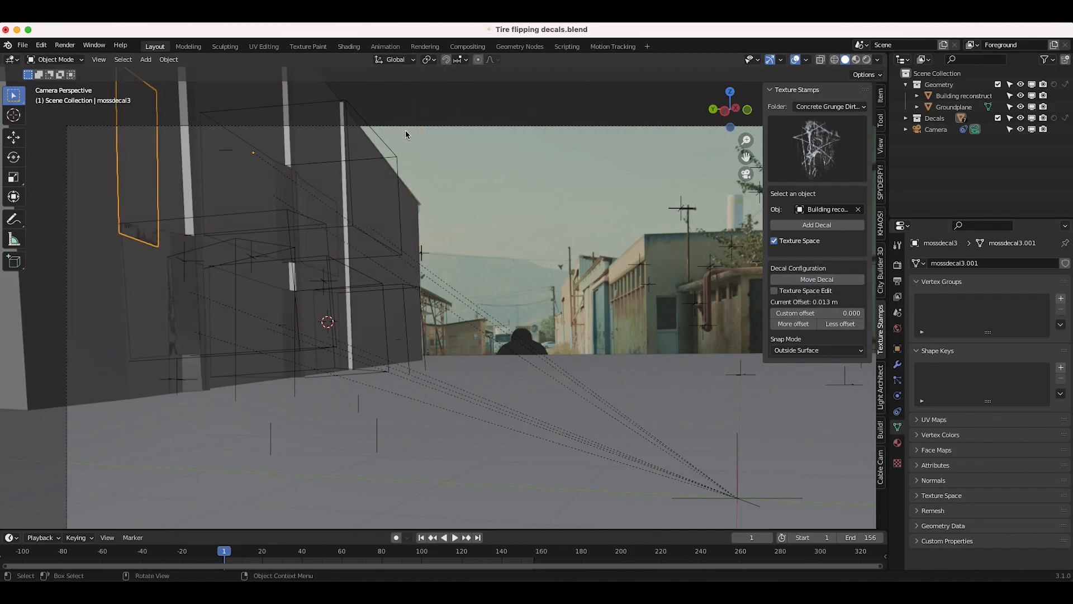
{"action": "left_click", "coordinate": [394, 152]}
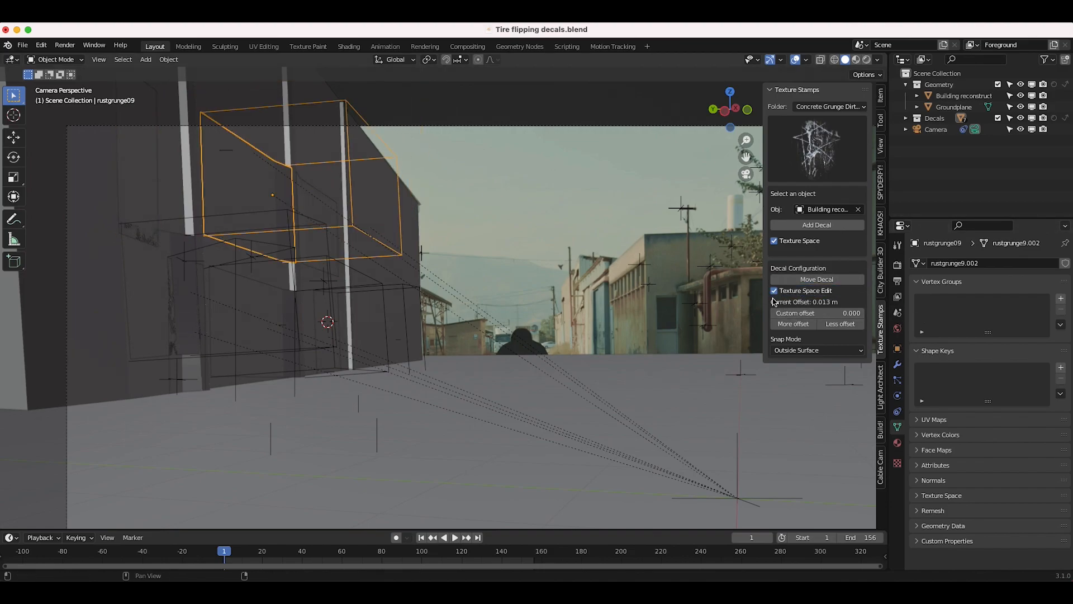
{"action": "left_click", "coordinate": [542, 197]}
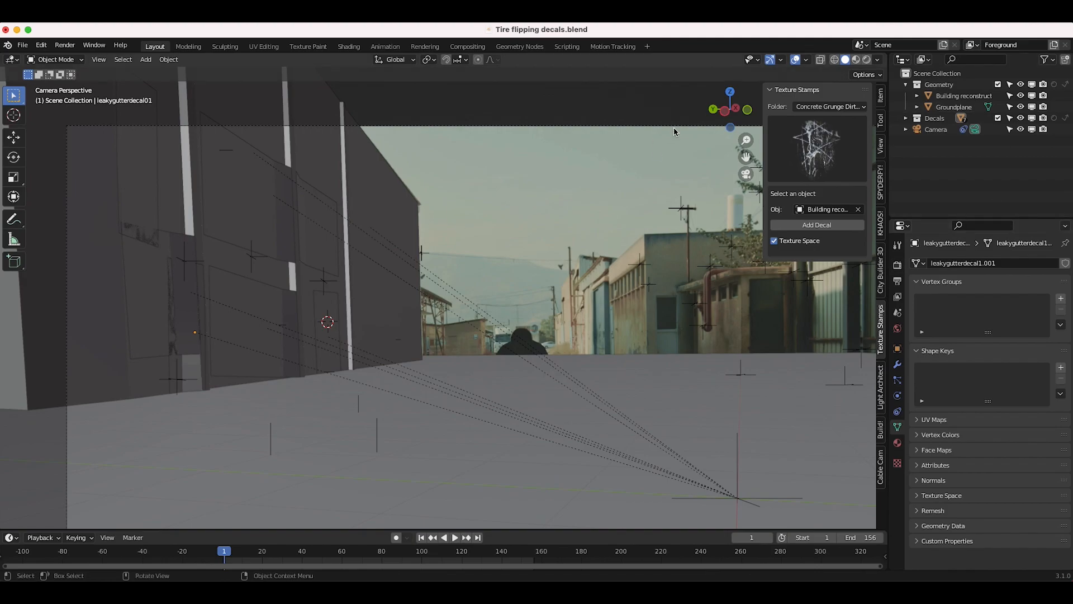
Expand the Decals collection, preview the scene in rendered shading, and set the Geometry collection as a holdout.
{"action": "left_click", "coordinate": [906, 119]}
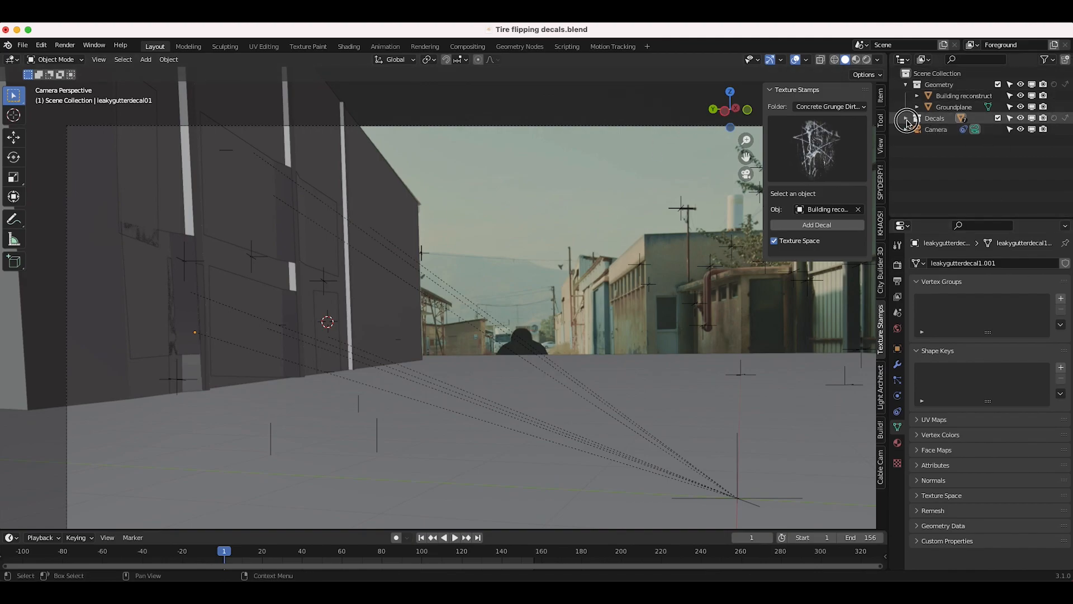
{"action": "key", "text": "z"}
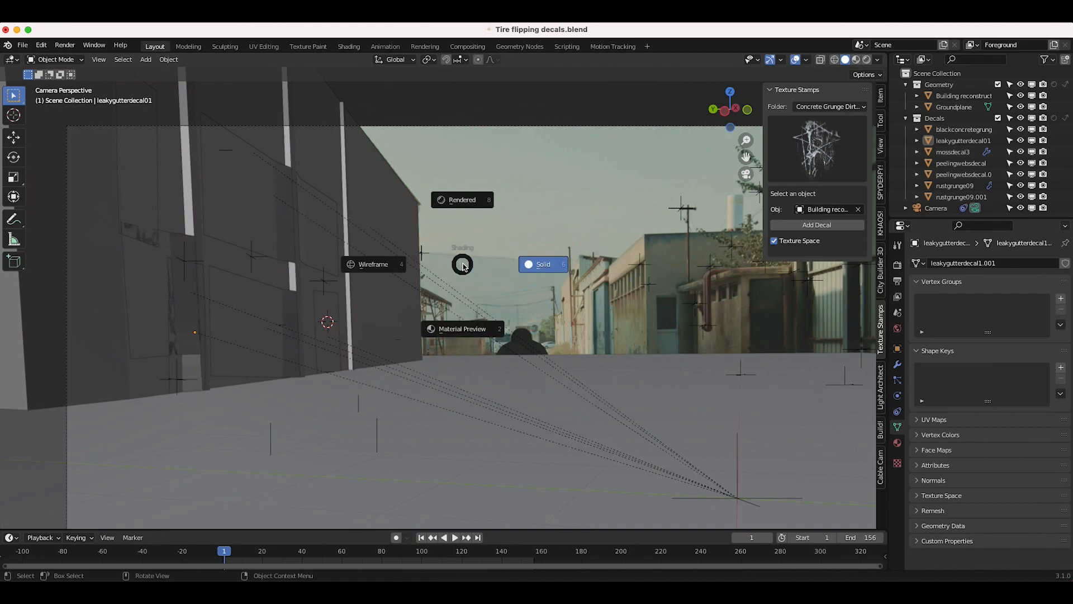
{"action": "left_click", "coordinate": [478, 201]}
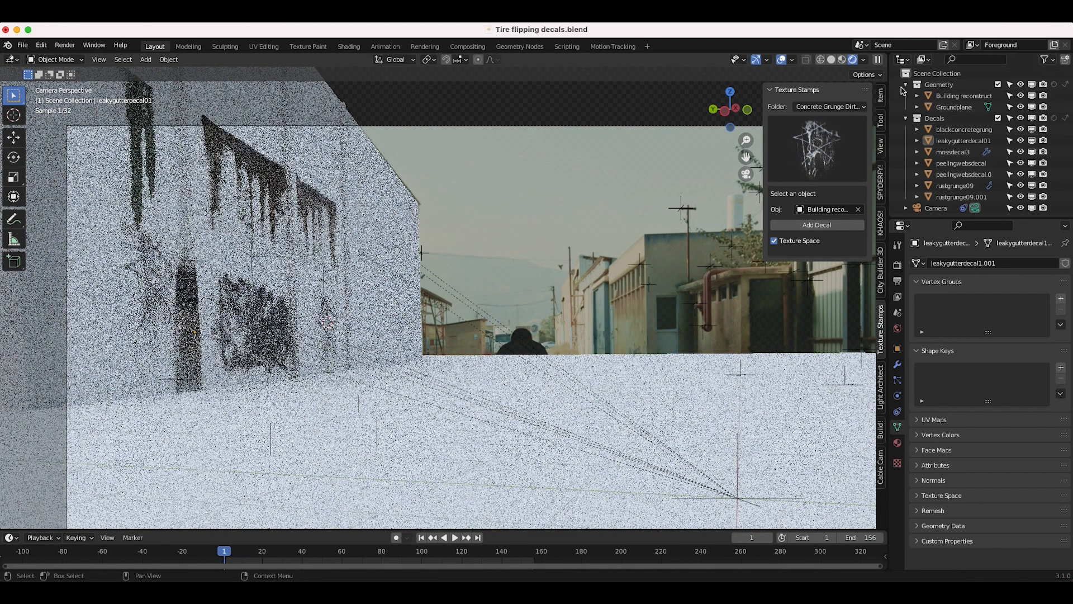
{"action": "left_click", "coordinate": [942, 84]}
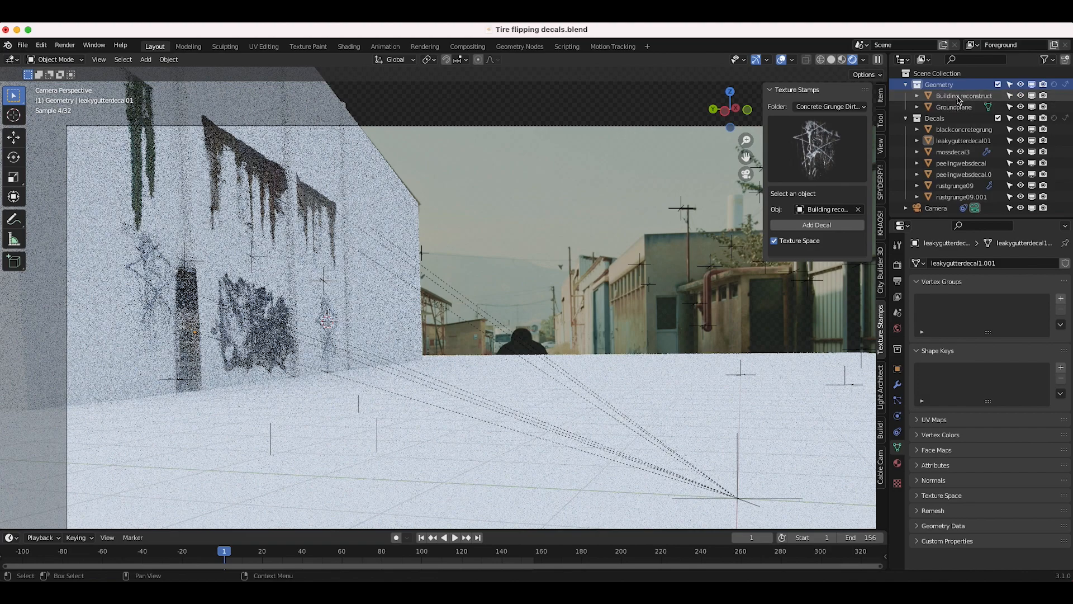
{"action": "left_click", "coordinate": [1054, 85]}
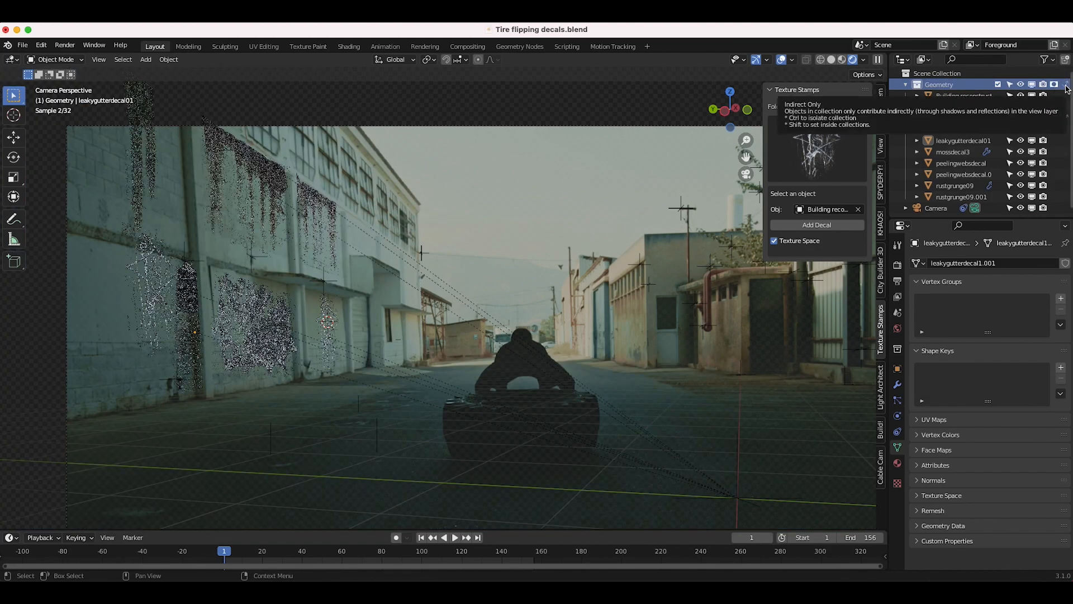
Shift the leaky gutter decal about -0.15 m along its local X axis and review the Cycles sampling settings.
{"action": "left_click", "coordinate": [311, 262]}
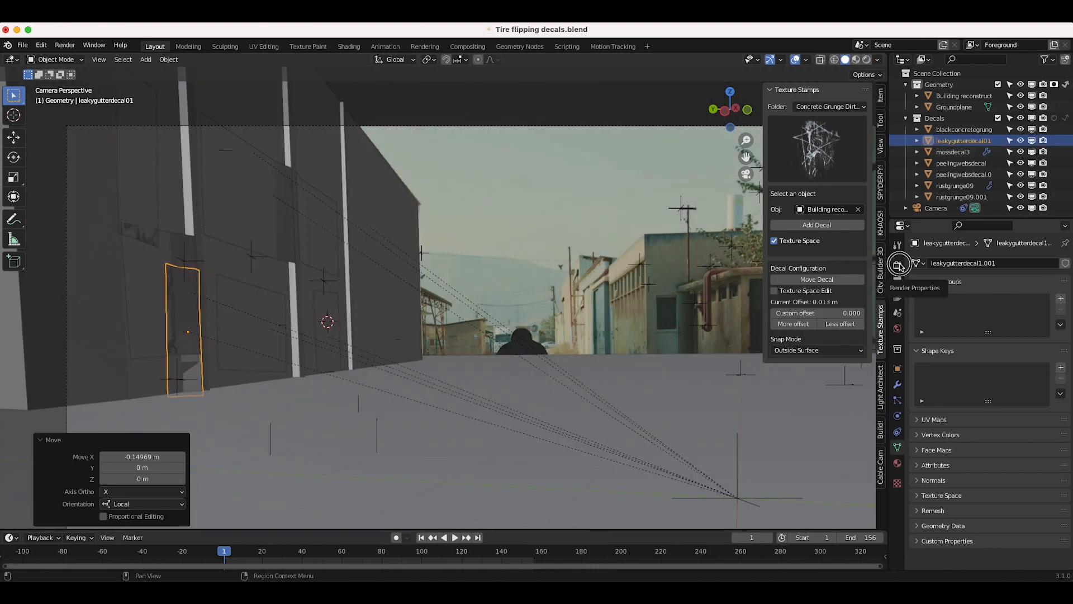
{"action": "left_click", "coordinate": [899, 266]}
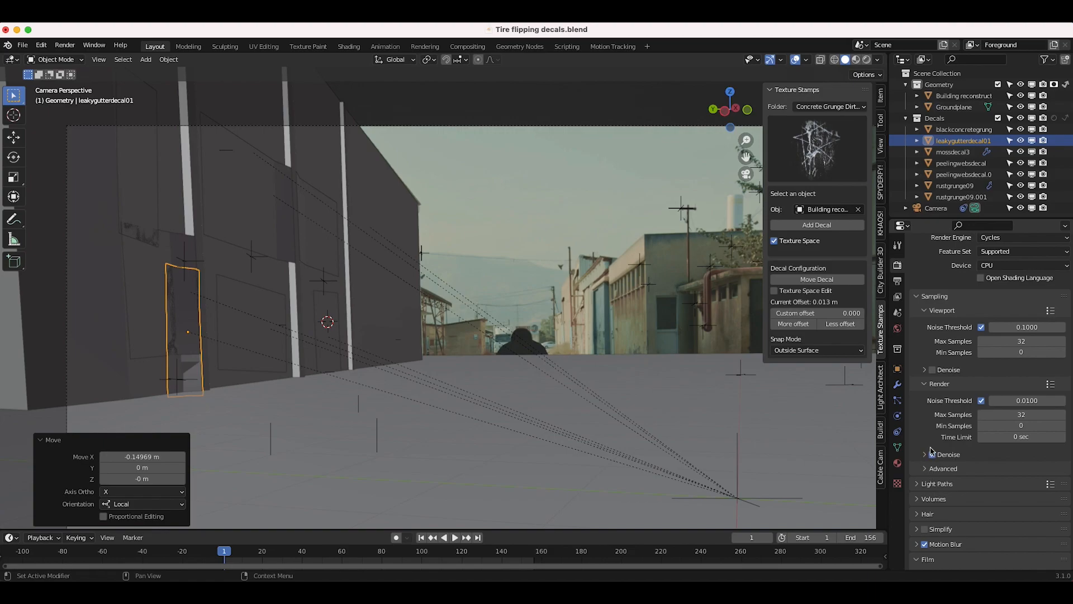
{"action": "scroll", "coordinate": [931, 492], "scroll_direction": "down", "scroll_amount": 7}
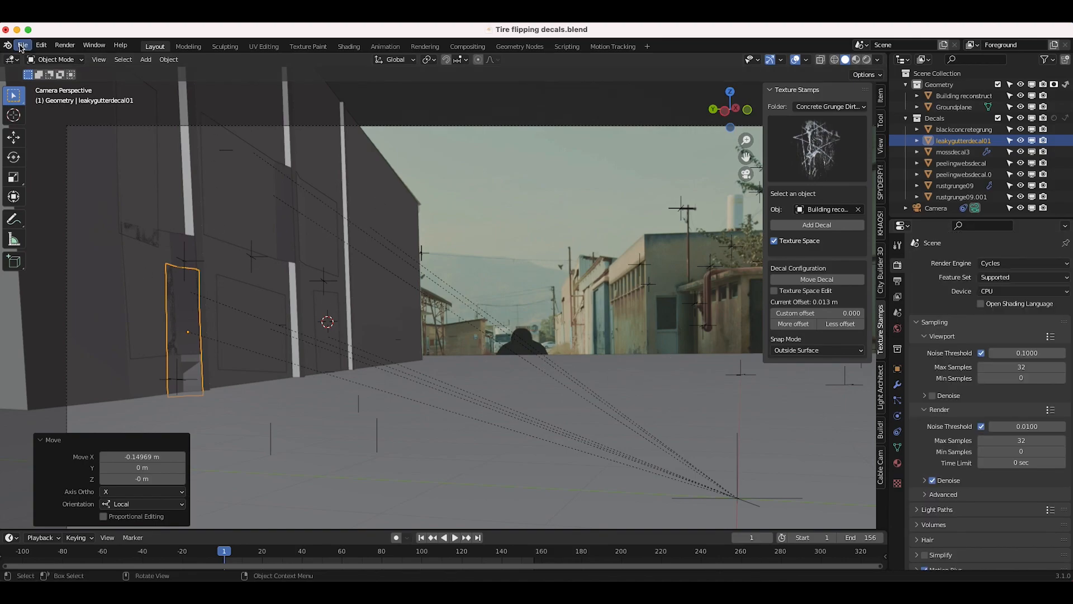
Save the blend file, render frame 1 as a still image, and close the render window.
{"action": "left_click", "coordinate": [22, 48]}
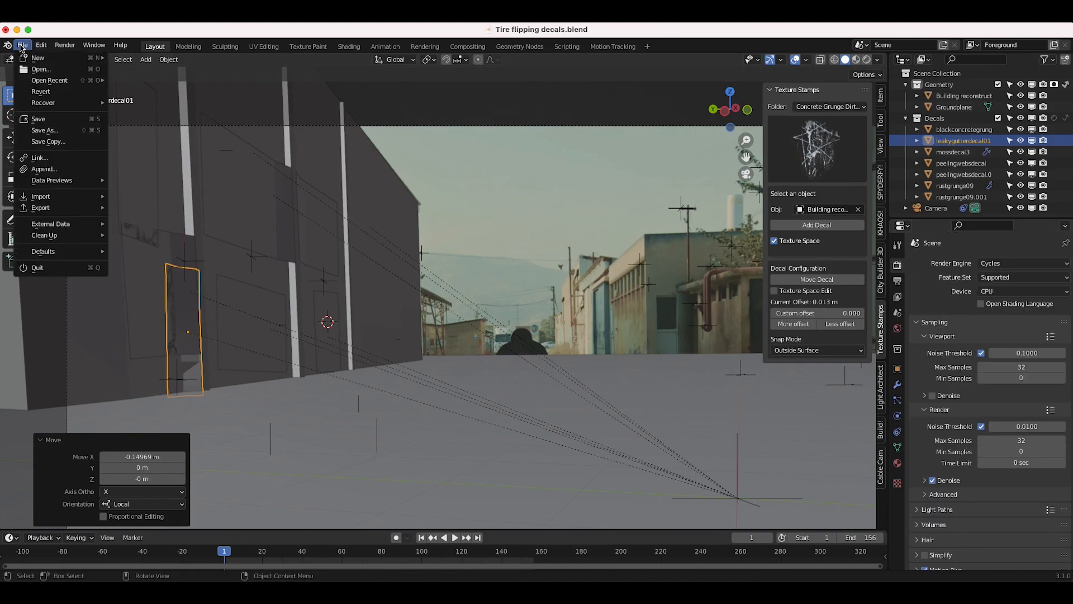
{"action": "left_click", "coordinate": [39, 118]}
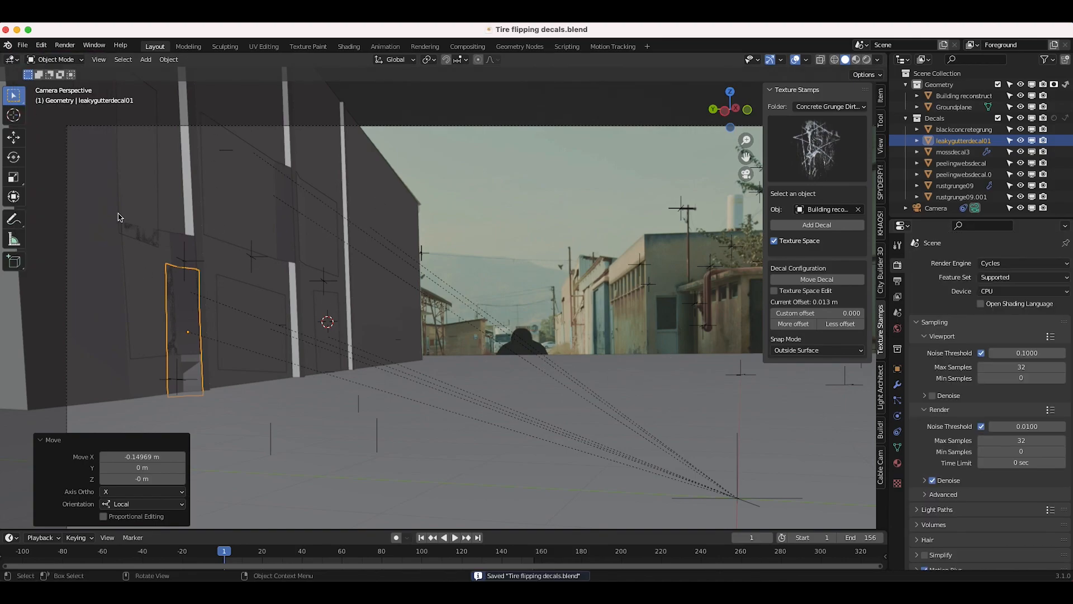
{"action": "left_click", "coordinate": [65, 45]}
{"action": "left_click", "coordinate": [86, 56]}
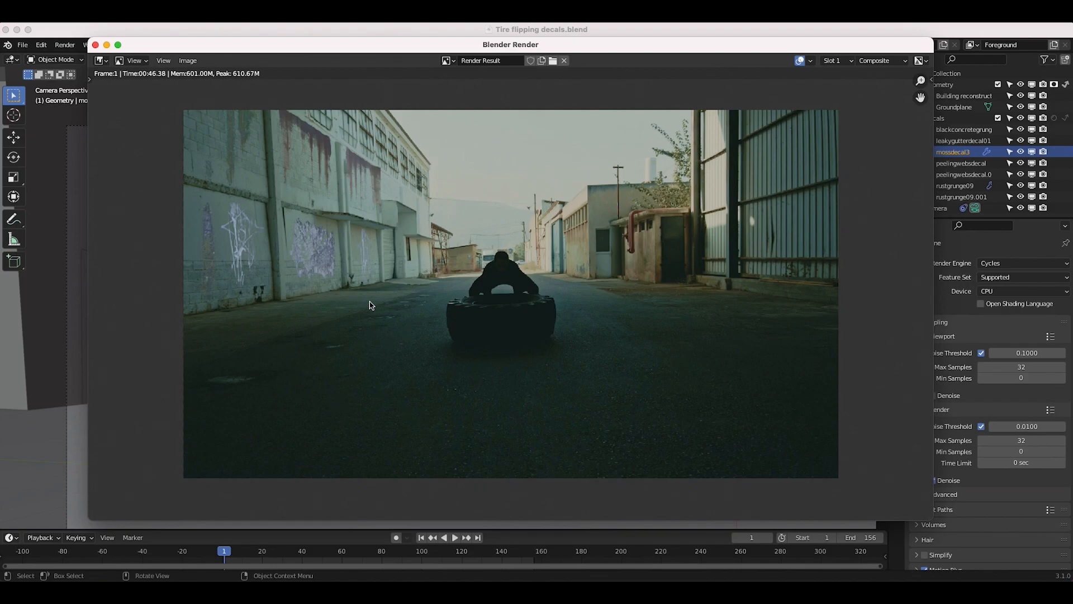
{"action": "left_click", "coordinate": [95, 45]}
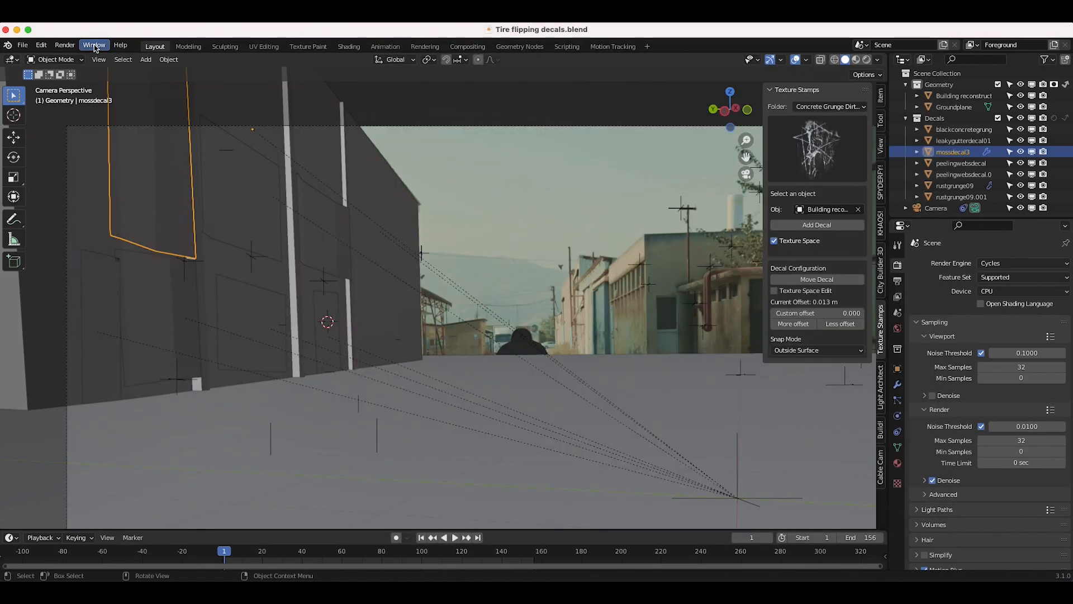
Switch to the Compositing workspace and move the Composite and Viewer nodes closer to the Alpha Over node.
{"action": "left_click", "coordinate": [468, 47]}
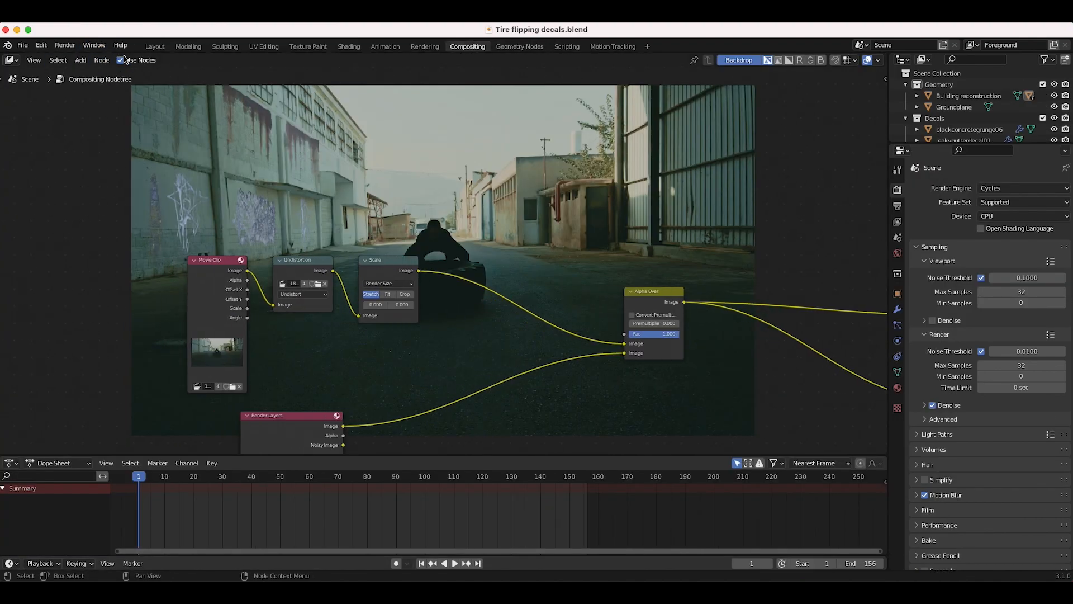
{"action": "key", "text": "Home"}
{"action": "scroll", "coordinate": [330, 211], "scroll_direction": "down", "scroll_amount": 2}
{"action": "left_click_drag", "start_coordinate": [779, 203], "coordinate": [482, 405]}
{"action": "key", "text": "g"}
{"action": "left_click", "coordinate": [539, 320]}
{"action": "left_click_drag", "start_coordinate": [683, 197], "coordinate": [515, 407]}
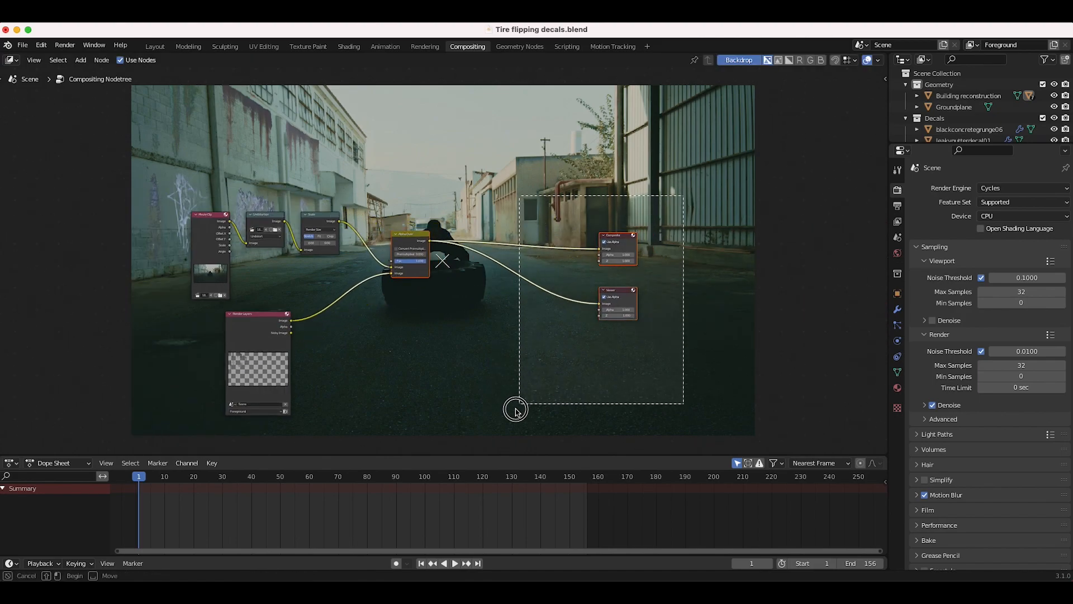
{"action": "key", "text": "g"}
{"action": "left_click", "coordinate": [417, 393]}
{"action": "scroll", "coordinate": [418, 363], "scroll_direction": "up", "scroll_amount": 3}
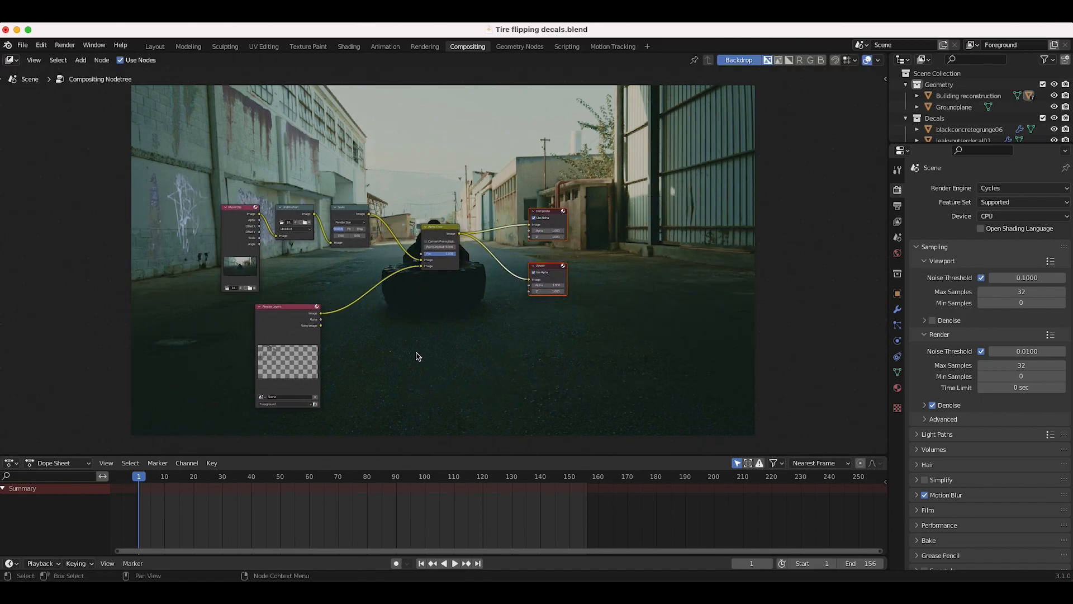
Examine how the movie clip and Render Layers nodes feed through Alpha Over into the Composite and Viewer outputs.
{"action": "left_click_drag", "start_coordinate": [299, 140], "coordinate": [451, 201]}
{"action": "left_click_drag", "start_coordinate": [299, 140], "coordinate": [469, 235]}
{"action": "left_click", "coordinate": [545, 196]}
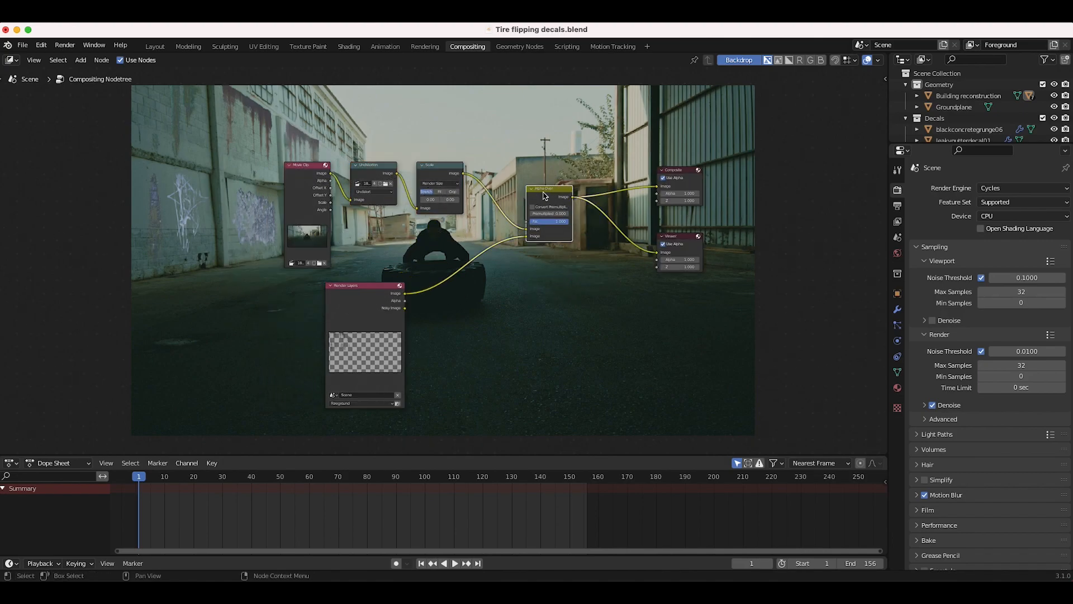
{"action": "scroll", "coordinate": [395, 229], "scroll_direction": "up", "scroll_amount": 3}
{"action": "middle_click_drag", "start_coordinate": [296, 325], "coordinate": [497, 353]}
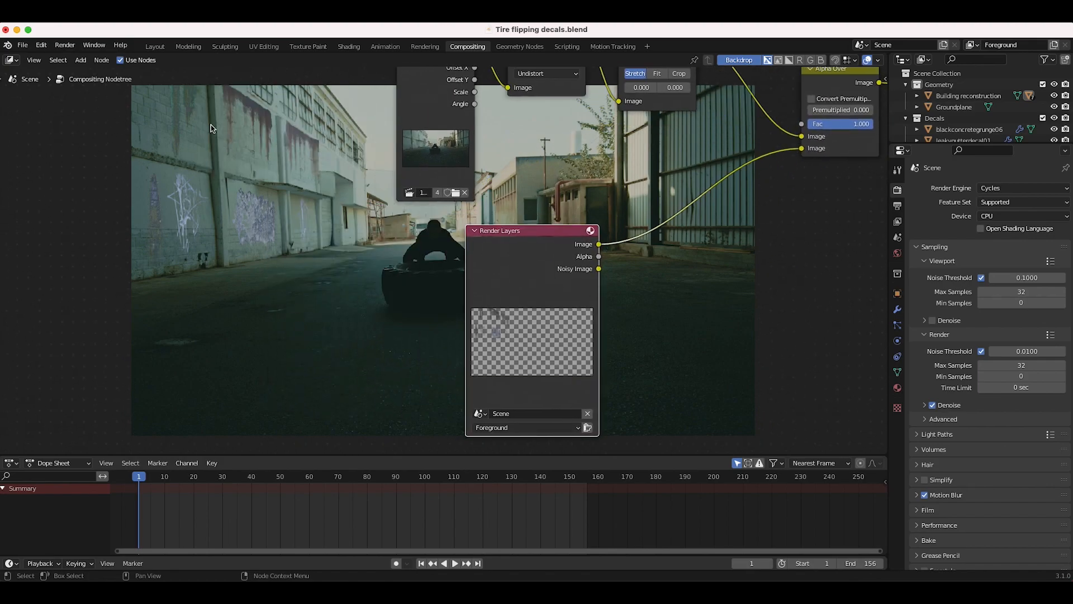
{"action": "middle_click_drag", "start_coordinate": [386, 265], "coordinate": [16, 288]}
{"action": "scroll", "coordinate": [378, 276], "scroll_direction": "down", "scroll_amount": 4}
{"action": "left_click", "coordinate": [459, 146]}
{"action": "left_click_drag", "start_coordinate": [693, 100], "coordinate": [574, 330]}
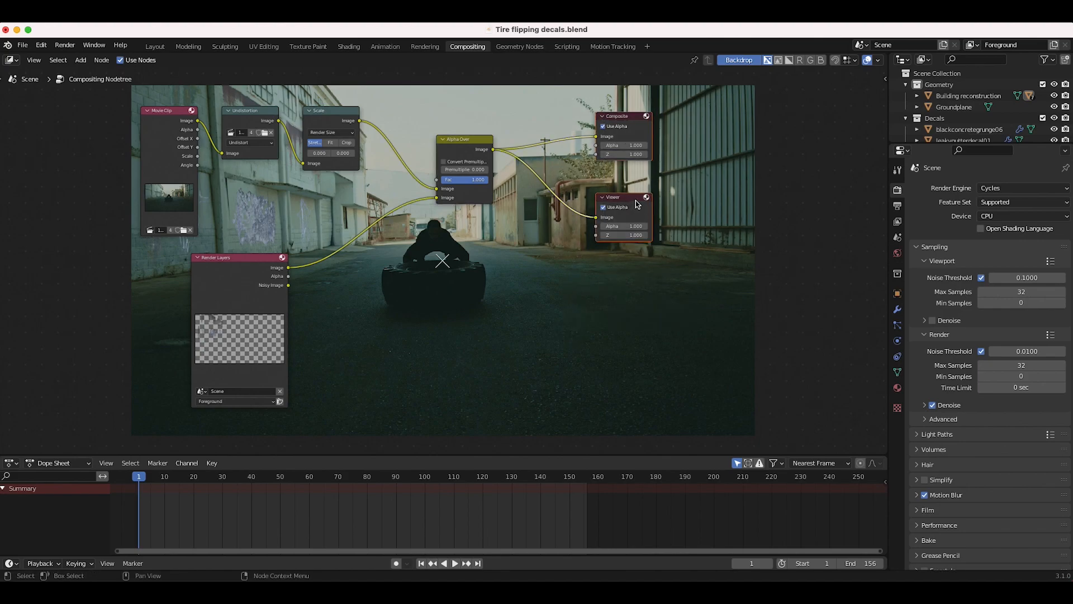
{"action": "middle_click_drag", "start_coordinate": [255, 300], "coordinate": [297, 314]}
{"action": "middle_click_drag", "start_coordinate": [399, 257], "coordinate": [386, 417]}
{"action": "scroll", "coordinate": [336, 326], "scroll_direction": "down", "scroll_amount": 10}
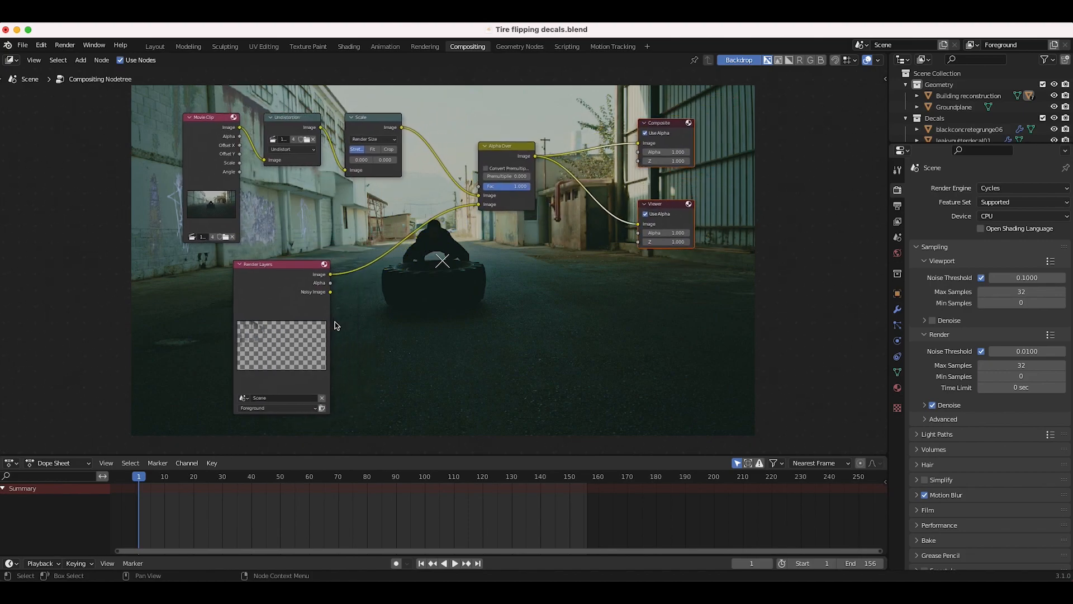
Insert a Mix color node on the link between the Scale and Alpha Over nodes.
{"action": "left_click", "coordinate": [488, 161]}
{"action": "scroll", "coordinate": [473, 292], "scroll_direction": "left", "scroll_amount": 5}
{"action": "key", "text": "shift+a"}
{"action": "mouse_move", "coordinate": [472, 291]}
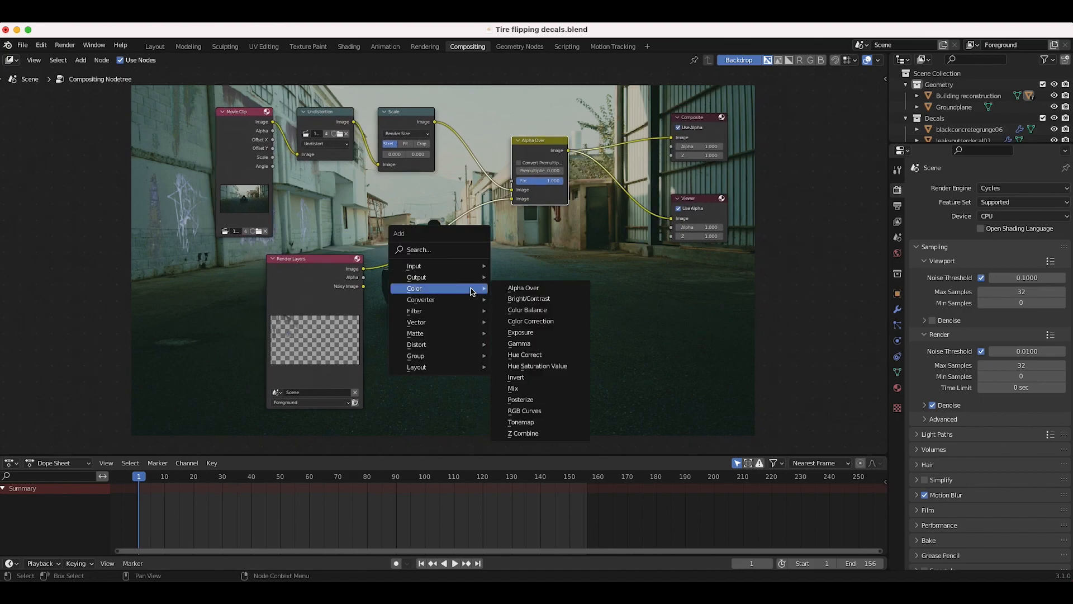
{"action": "left_click", "coordinate": [512, 388]}
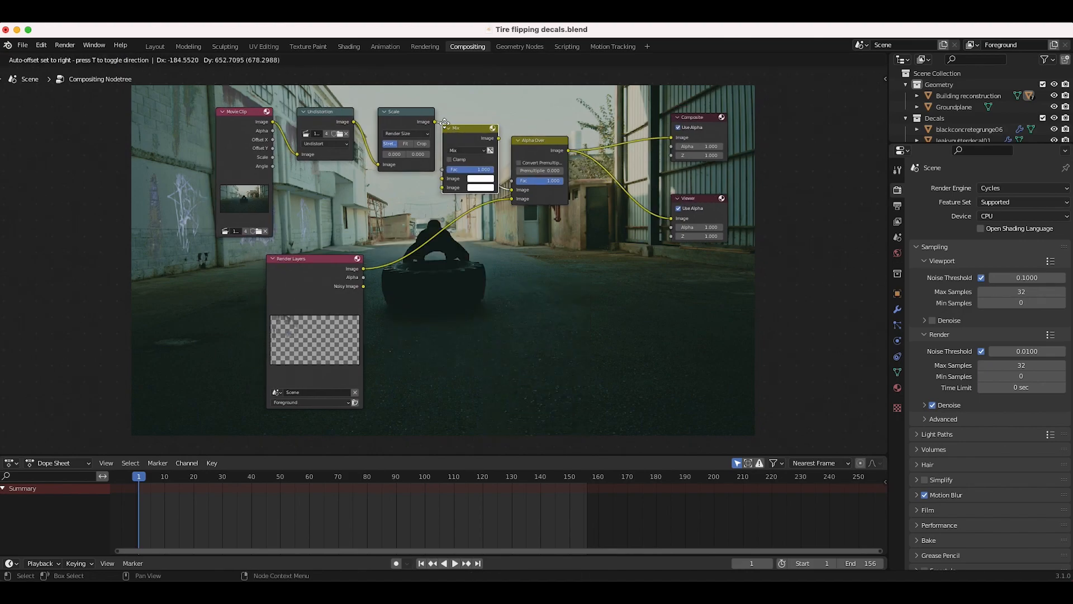
{"action": "left_click", "coordinate": [469, 127]}
{"action": "scroll", "coordinate": [479, 241], "scroll_direction": "up", "scroll_amount": 5}
{"action": "scroll", "coordinate": [480, 241], "scroll_direction": "right", "scroll_amount": 5}
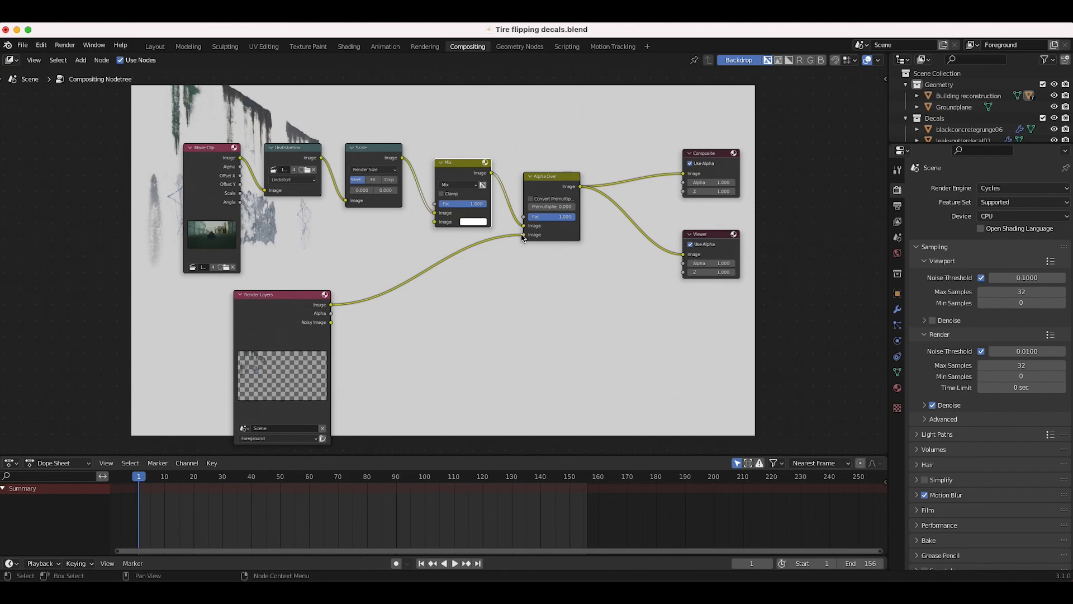
Replace Alpha Over with the Mix node by wiring Render Layers into its second image input and its output to Composite and Viewer.
{"action": "left_click_drag", "start_coordinate": [523, 236], "coordinate": [438, 221]}
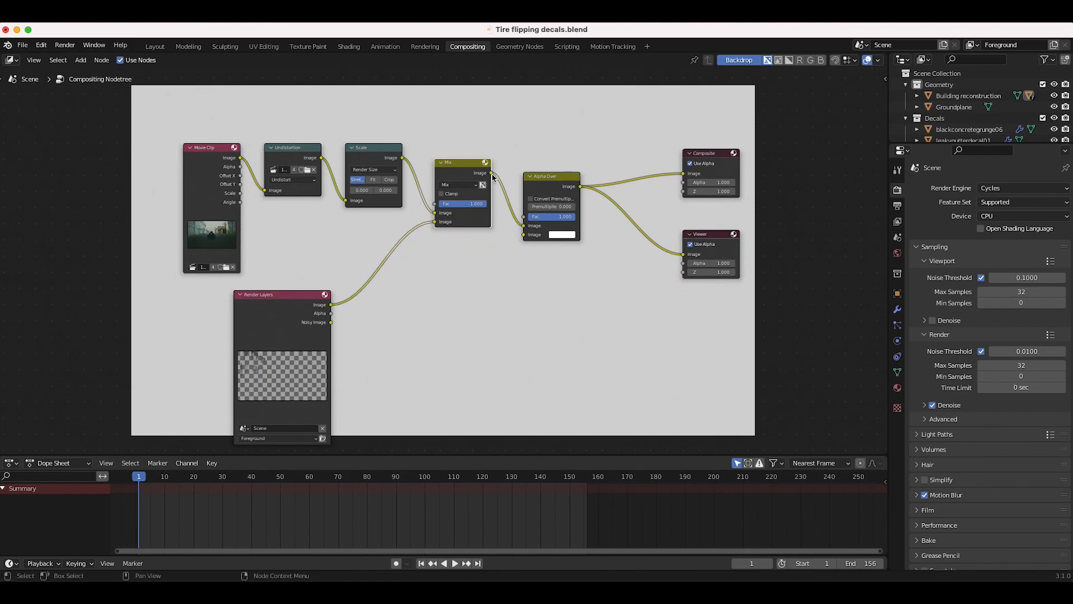
{"action": "left_click_drag", "start_coordinate": [493, 175], "coordinate": [682, 174]}
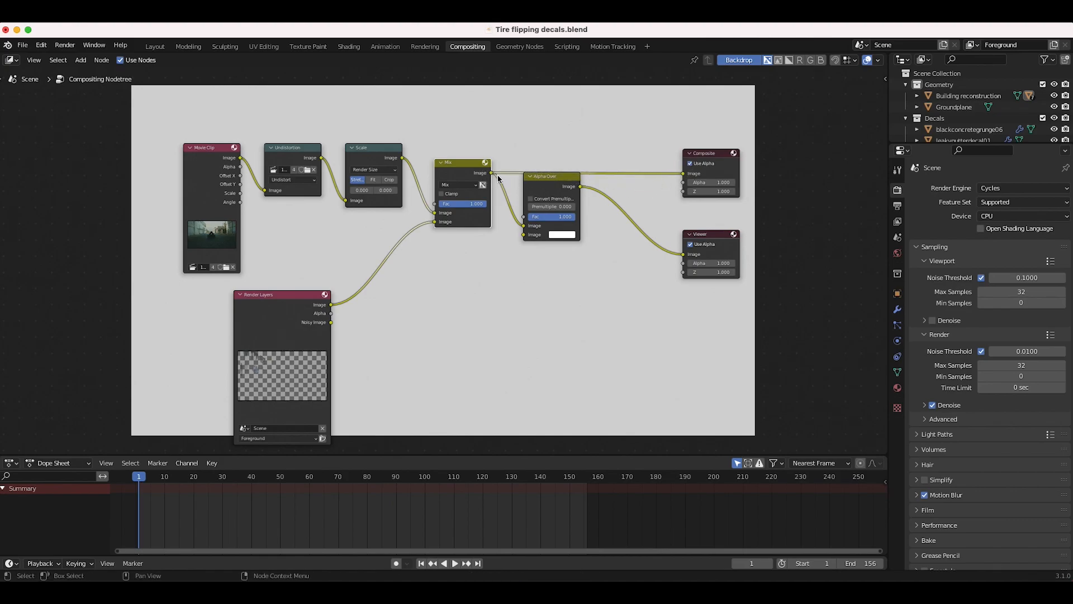
{"action": "left_click_drag", "start_coordinate": [492, 173], "coordinate": [684, 254]}
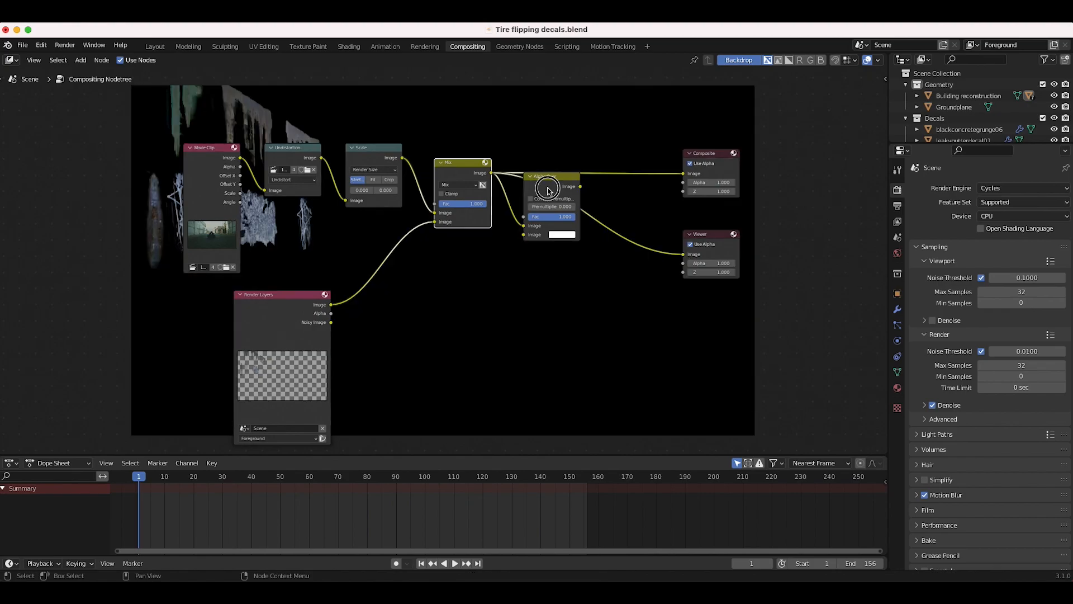
{"action": "key", "text": "ctrl+x"}
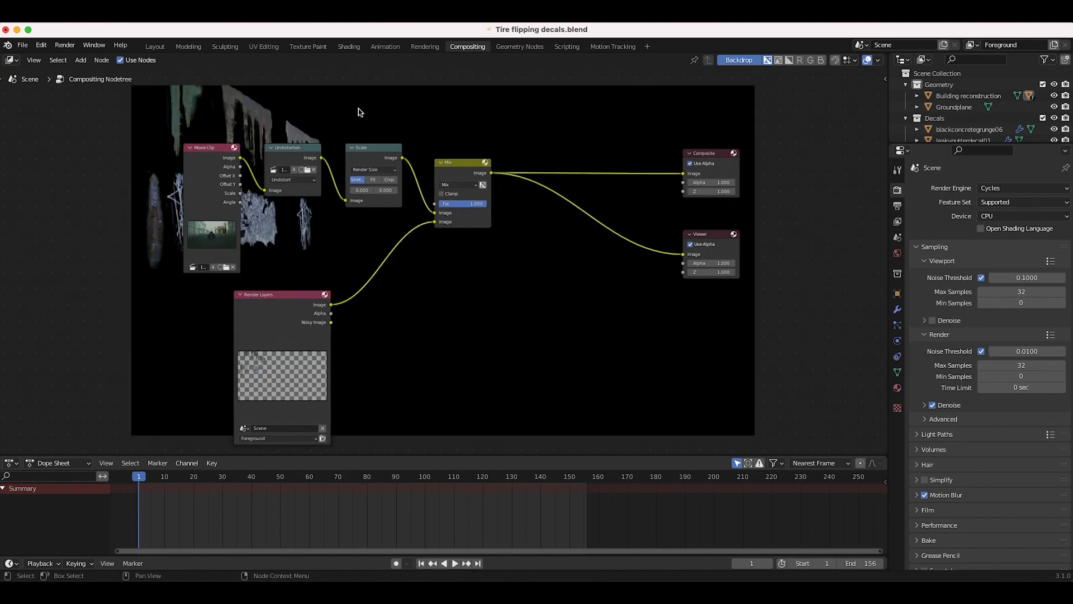
Make the Mix node use the second input's alpha and set its blending mode to Multiply.
{"action": "left_click", "coordinate": [483, 185]}
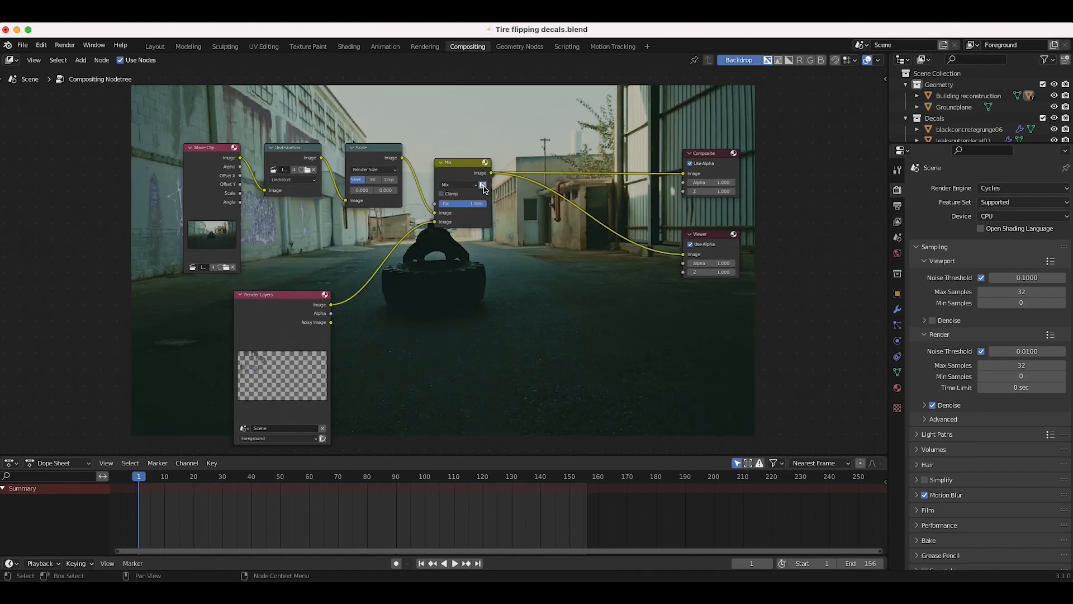
{"action": "left_click_drag", "start_coordinate": [474, 164], "coordinate": [497, 174]}
{"action": "mouse_move", "coordinate": [497, 174]}
{"action": "middle_mouse_down"}
{"action": "mouse_move", "coordinate": [410, 342]}
{"action": "mouse_move", "coordinate": [499, 164]}
{"action": "mouse_move", "coordinate": [517, 181]}
{"action": "middle_mouse_up"}
{"action": "left_click", "coordinate": [499, 201]}
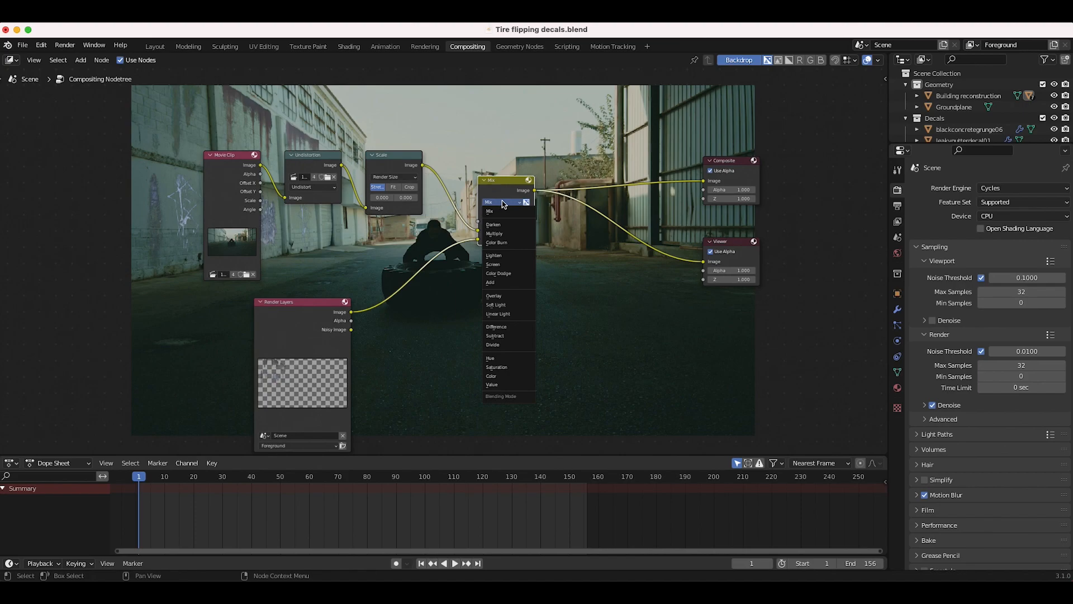
{"action": "left_click", "coordinate": [493, 211]}
{"action": "left_click", "coordinate": [504, 203]}
{"action": "left_click", "coordinate": [506, 235]}
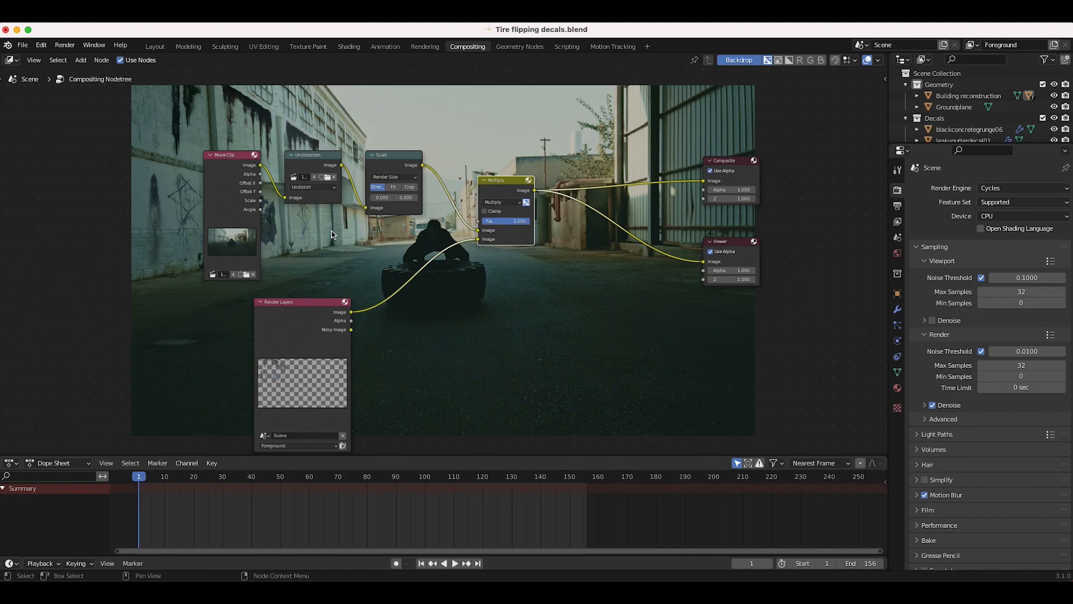
Insert an RGB Curves node on the link between the Render Layers and Multiply nodes.
{"action": "scroll", "coordinate": [303, 208], "scroll_direction": "up", "scroll_amount": 5}
{"action": "scroll", "coordinate": [303, 207], "scroll_direction": "left", "scroll_amount": 3}
{"action": "scroll", "coordinate": [303, 211], "scroll_direction": "up", "scroll_amount": 3}
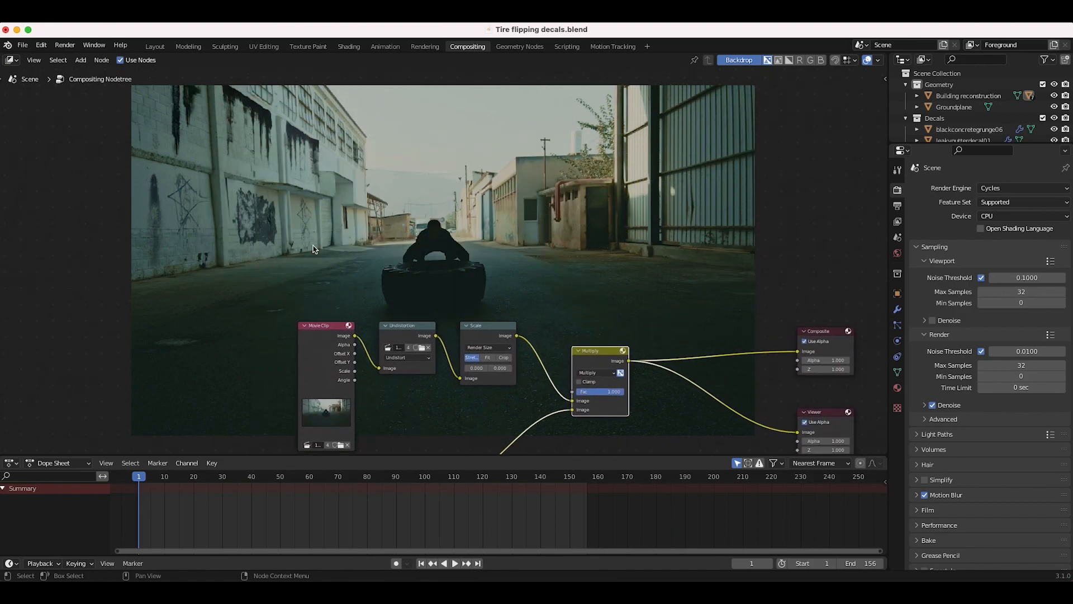
{"action": "scroll", "coordinate": [369, 235], "scroll_direction": "down", "scroll_amount": 10}
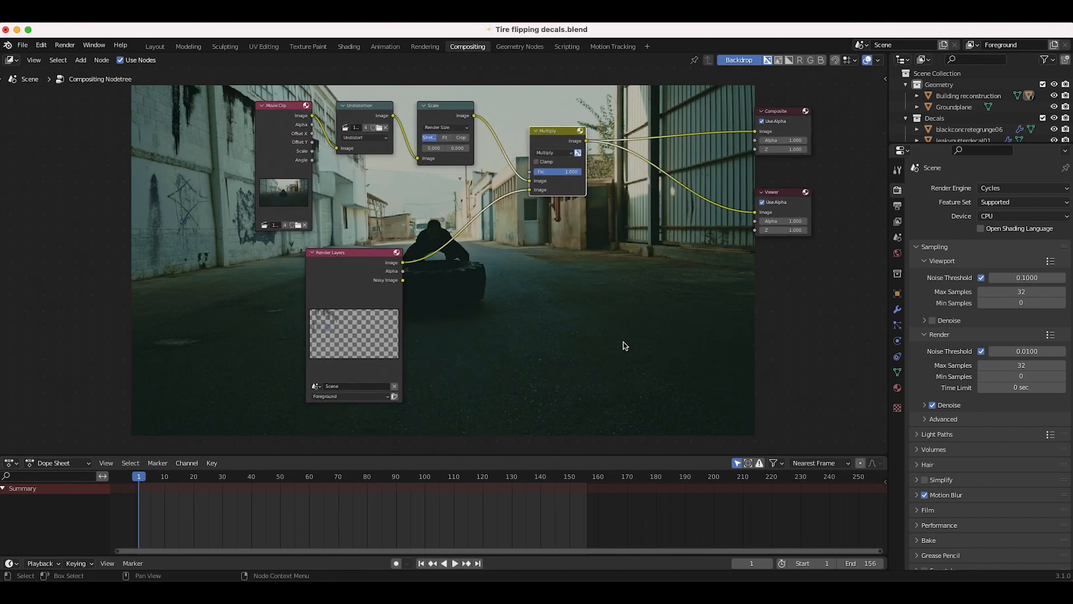
{"action": "key", "text": "shift+a"}
{"action": "mouse_move", "coordinate": [526, 326]}
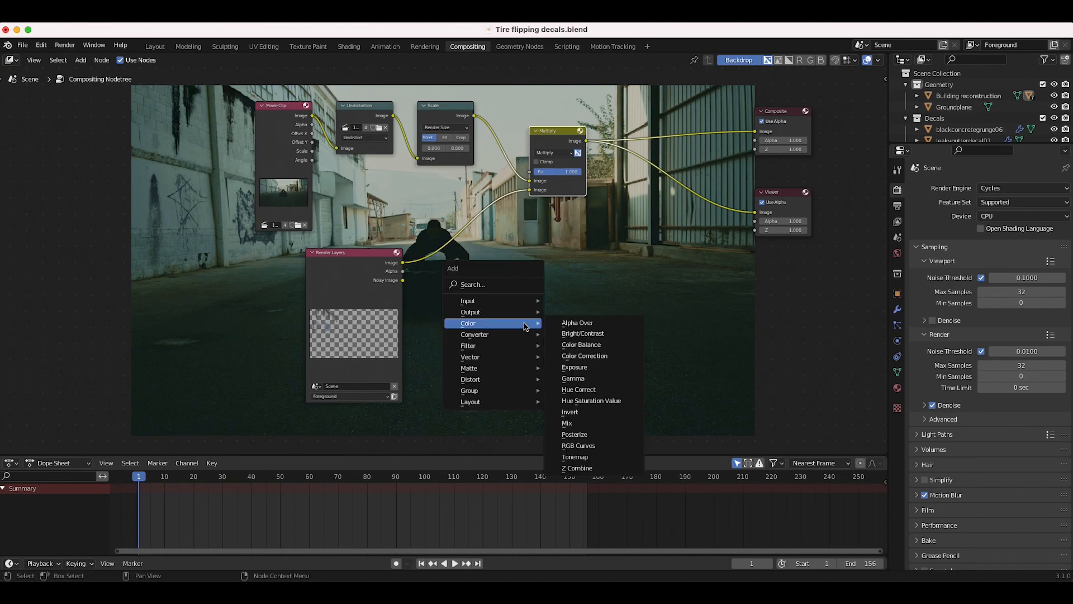
{"action": "left_click", "coordinate": [578, 439]}
{"action": "left_click", "coordinate": [414, 188]}
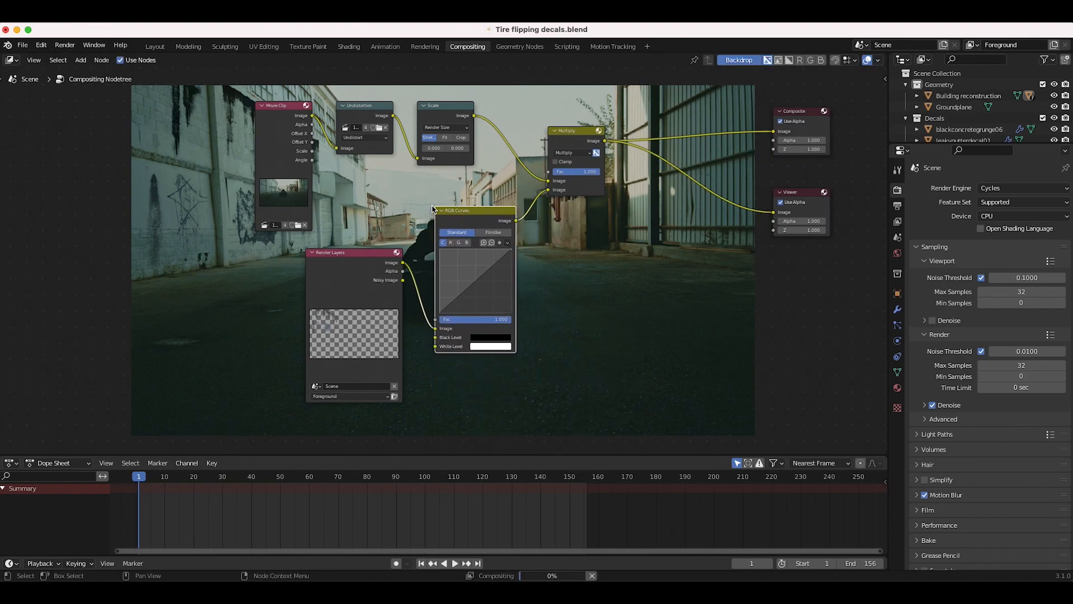
Brighten the rendered decals by raising the RGB curve's midpoint to about 0.5, 0.7.
{"action": "middle_click_drag", "start_coordinate": [477, 264], "coordinate": [682, 308]}
{"action": "left_click_drag", "start_coordinate": [696, 309], "coordinate": [683, 311]}
{"action": "middle_click_drag", "start_coordinate": [713, 134], "coordinate": [672, 148]}
{"action": "scroll", "coordinate": [310, 271], "scroll_direction": "up", "scroll_amount": 2}
{"action": "scroll", "coordinate": [311, 271], "scroll_direction": "right", "scroll_amount": 2}
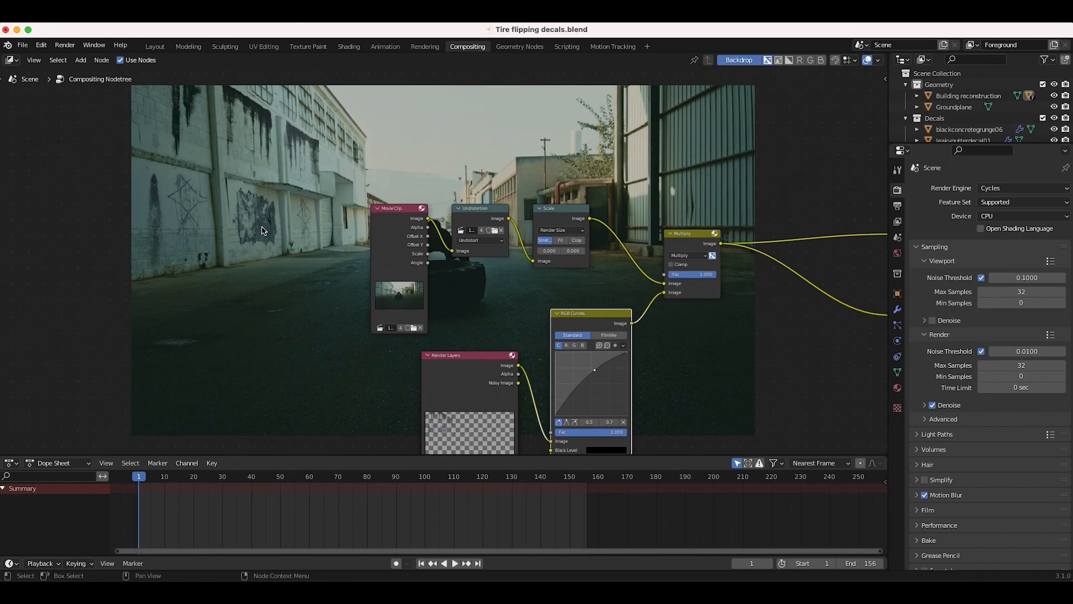
{"action": "scroll", "coordinate": [248, 168], "scroll_direction": "up", "scroll_amount": 1}
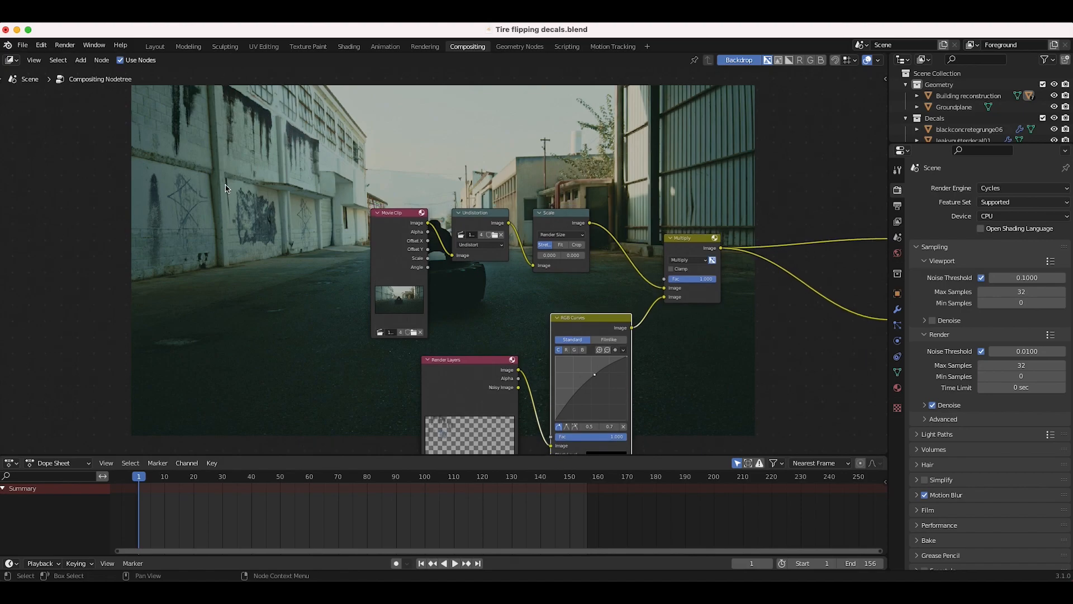
Examine how the multiplied decals blend with the building wall across the composite and its node graph.
{"action": "scroll", "coordinate": [506, 285], "scroll_direction": "right", "scroll_amount": 10}
{"action": "scroll", "coordinate": [506, 285], "scroll_direction": "down", "scroll_amount": 3}
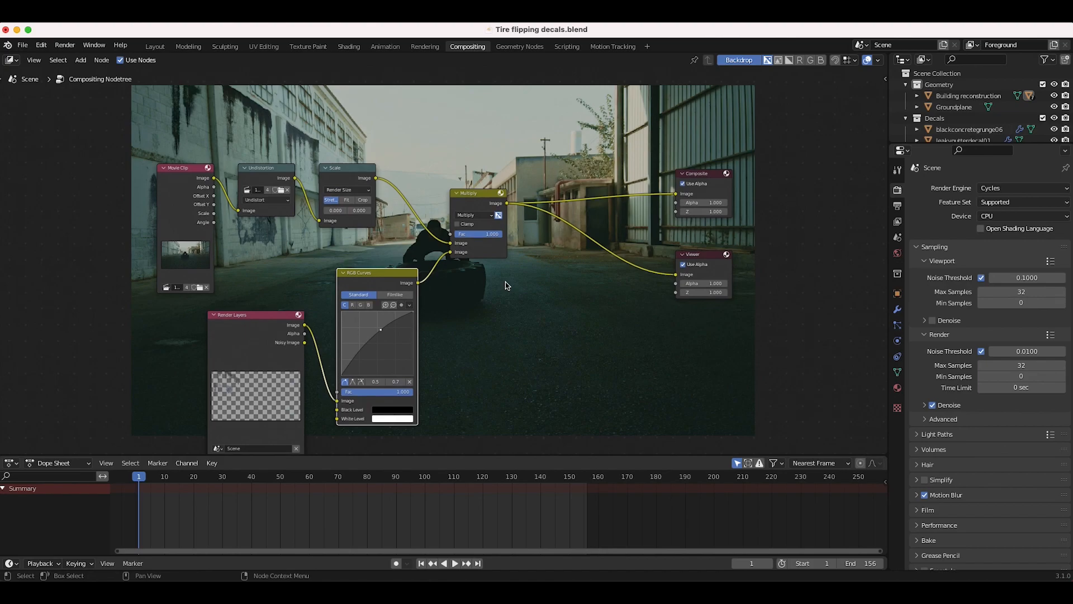
{"action": "scroll", "coordinate": [357, 70], "scroll_direction": "up", "scroll_amount": 6}
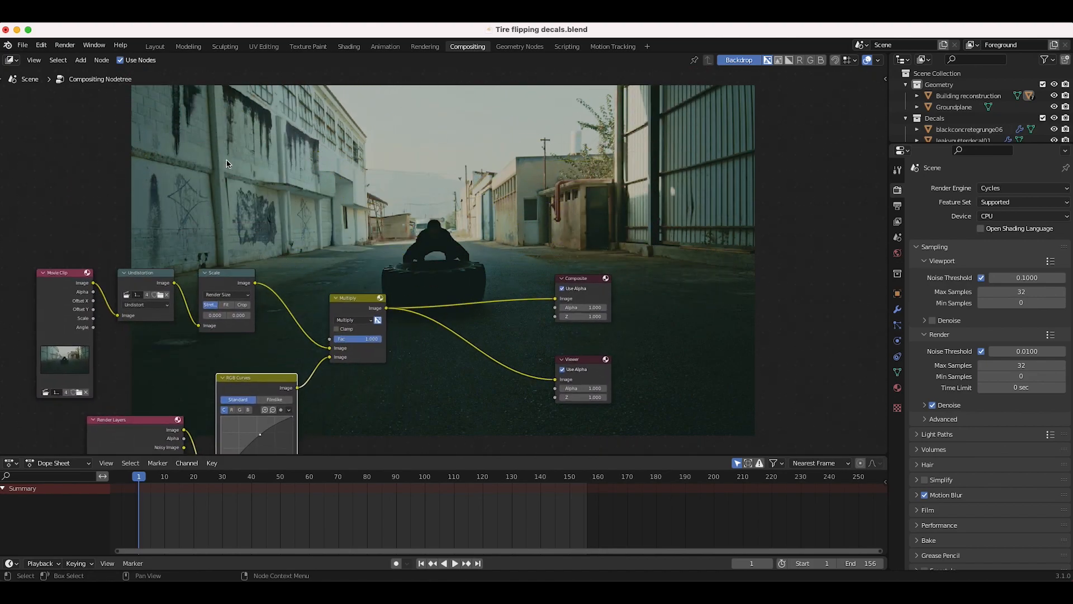
{"action": "scroll", "coordinate": [329, 288], "scroll_direction": "down", "scroll_amount": 7}
{"action": "scroll", "coordinate": [330, 288], "scroll_direction": "up", "scroll_amount": 5}
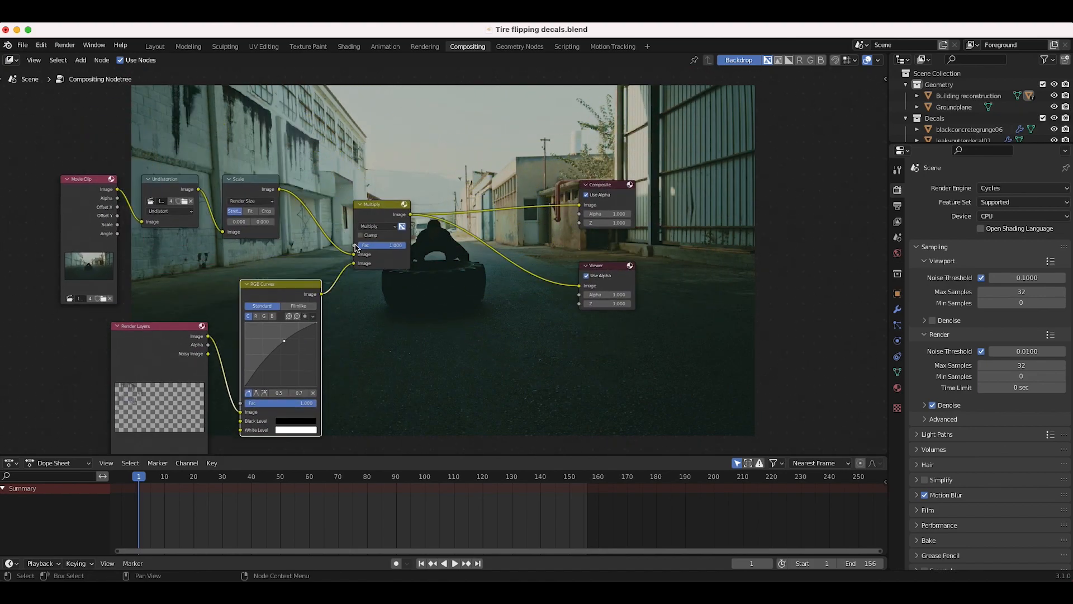
{"action": "scroll", "coordinate": [343, 300], "scroll_direction": "down", "scroll_amount": 7}
{"action": "scroll", "coordinate": [343, 300], "scroll_direction": "left", "scroll_amount": 6}
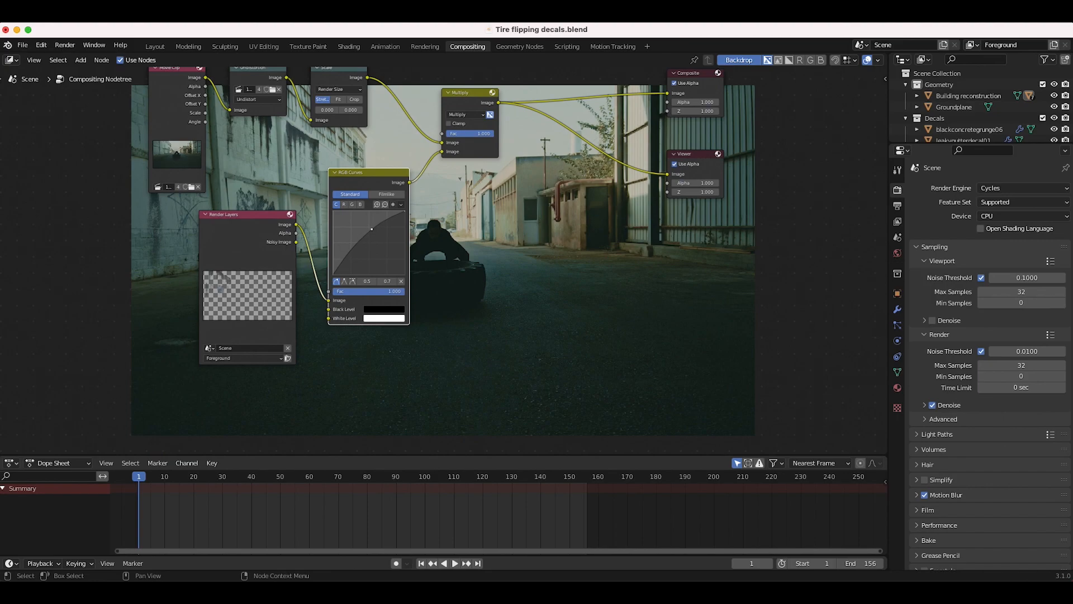
Lower the Multiply node's factor to about 0.5.
{"action": "scroll", "coordinate": [489, 207], "scroll_direction": "up", "scroll_amount": 8}
{"action": "scroll", "coordinate": [489, 207], "scroll_direction": "right", "scroll_amount": 2}
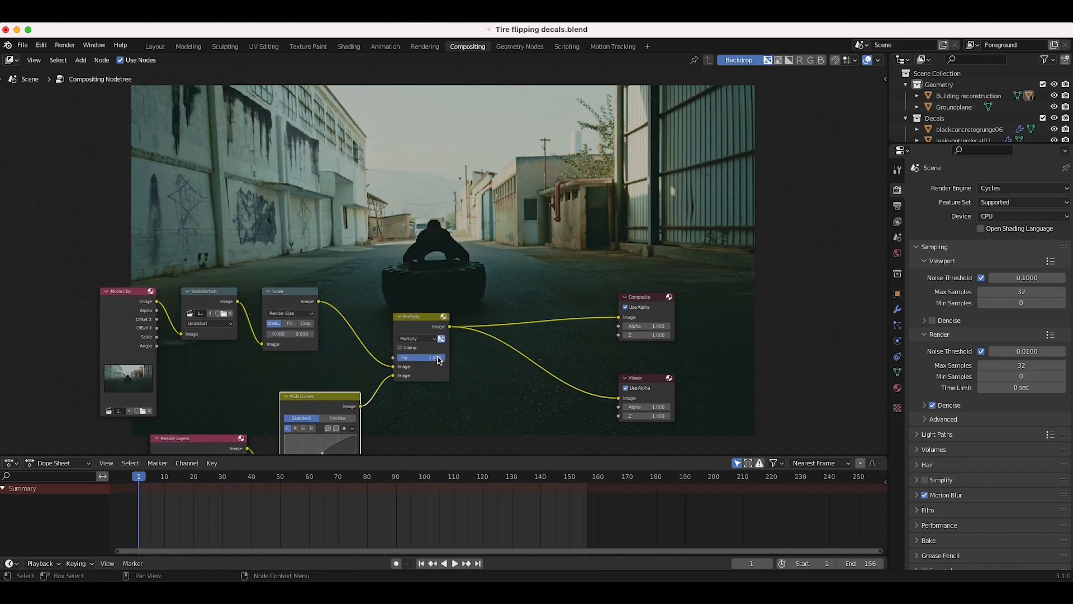
{"action": "left_click_drag", "start_coordinate": [441, 361], "coordinate": [423, 361]}
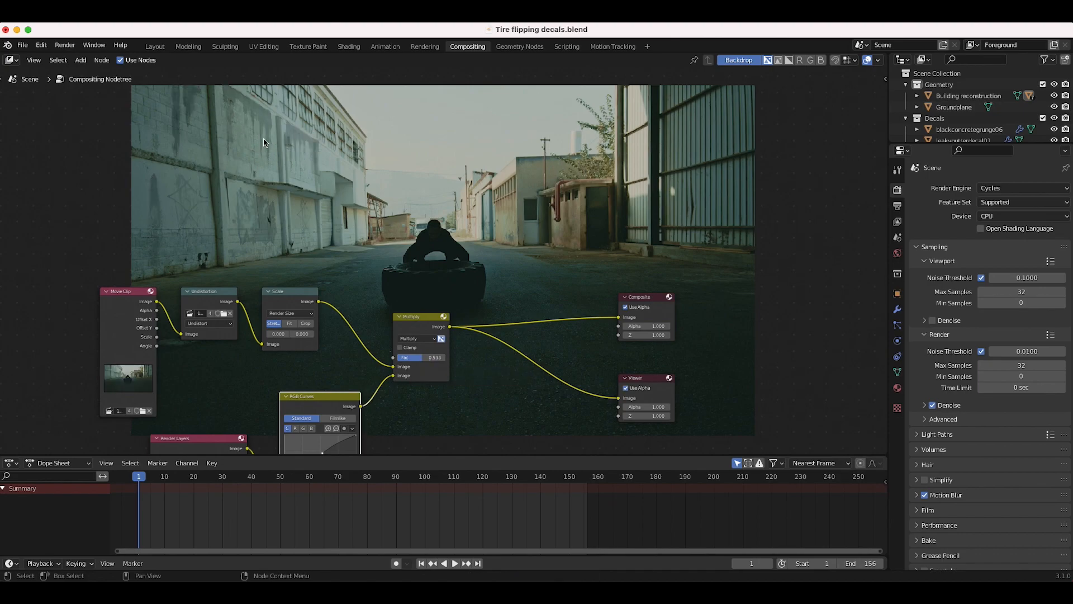
Move the RGB curve's control point to about 0.4, 0.6 and return the Multiply factor to 1.000.
{"action": "scroll", "coordinate": [394, 302], "scroll_direction": "down", "scroll_amount": 5}
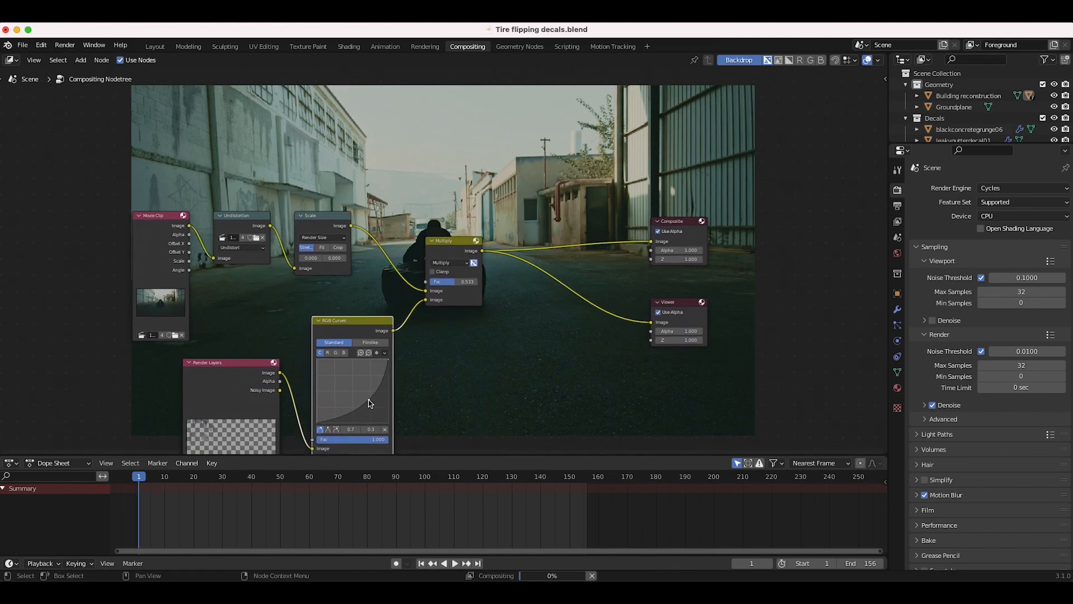
{"action": "left_click_drag", "start_coordinate": [370, 402], "coordinate": [347, 379]}
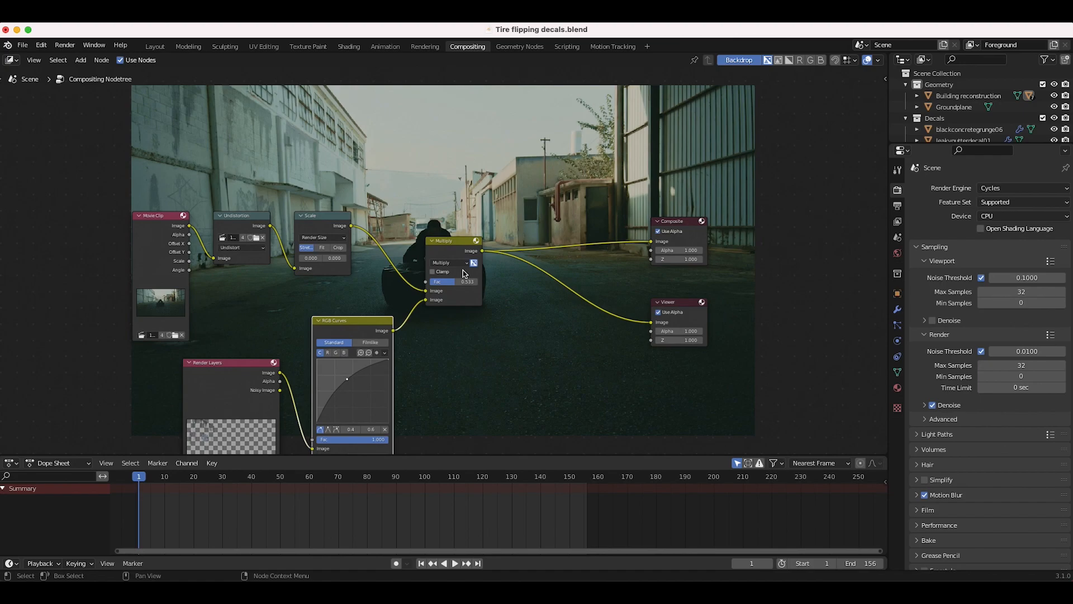
{"action": "left_click_drag", "start_coordinate": [461, 283], "coordinate": [479, 285]}
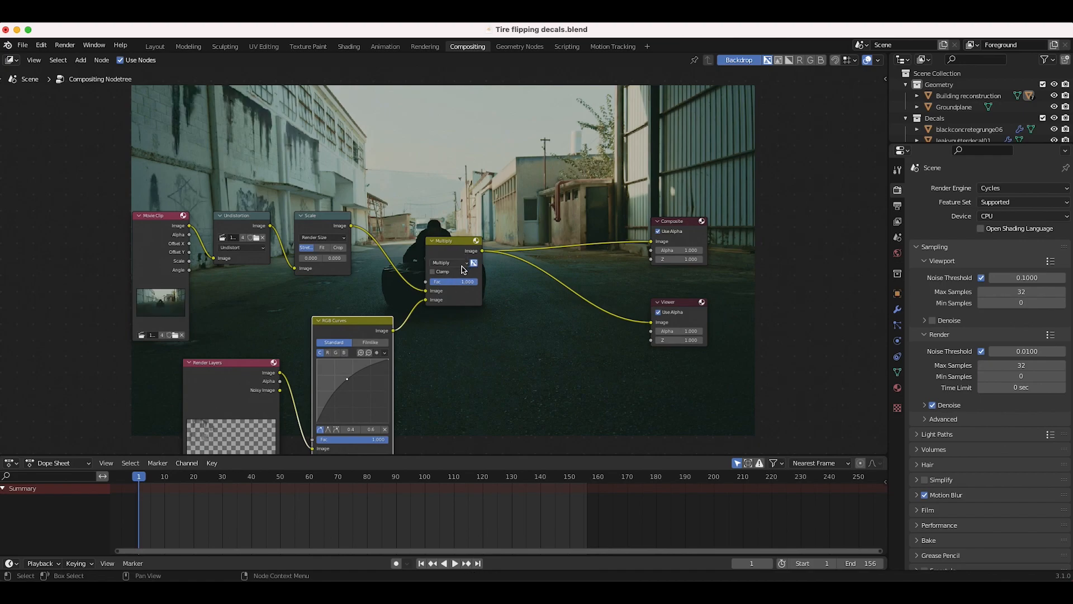
Switch the mixing node from Multiply to the Screen blending mode and check the decals on the wall.
{"action": "left_click", "coordinate": [450, 262]}
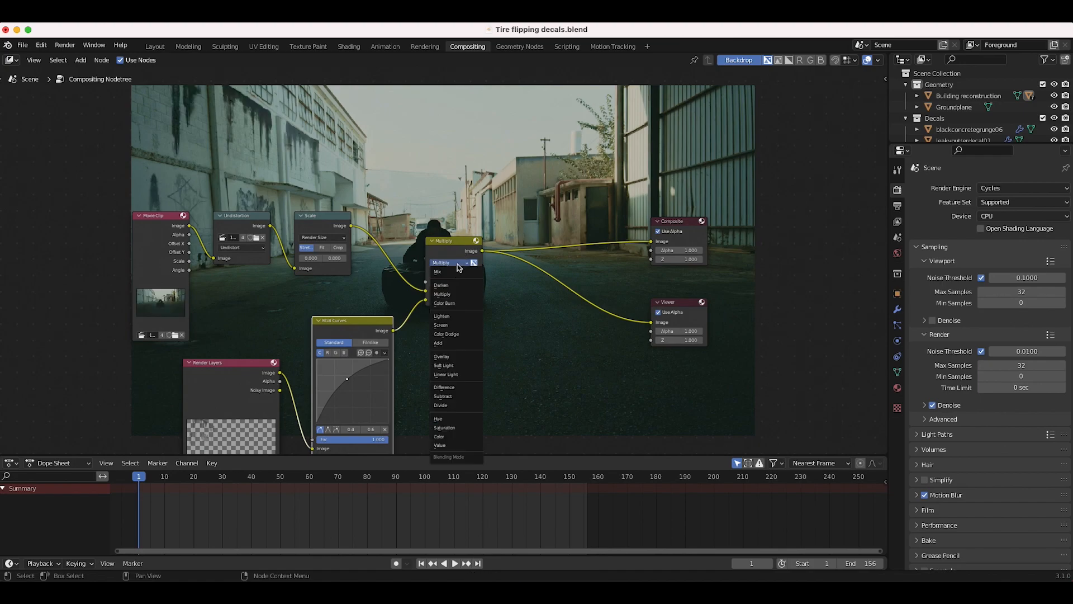
{"action": "left_click", "coordinate": [446, 325]}
{"action": "scroll", "coordinate": [306, 283], "scroll_direction": "up", "scroll_amount": 5}
{"action": "scroll", "coordinate": [306, 283], "scroll_direction": "right", "scroll_amount": 3}
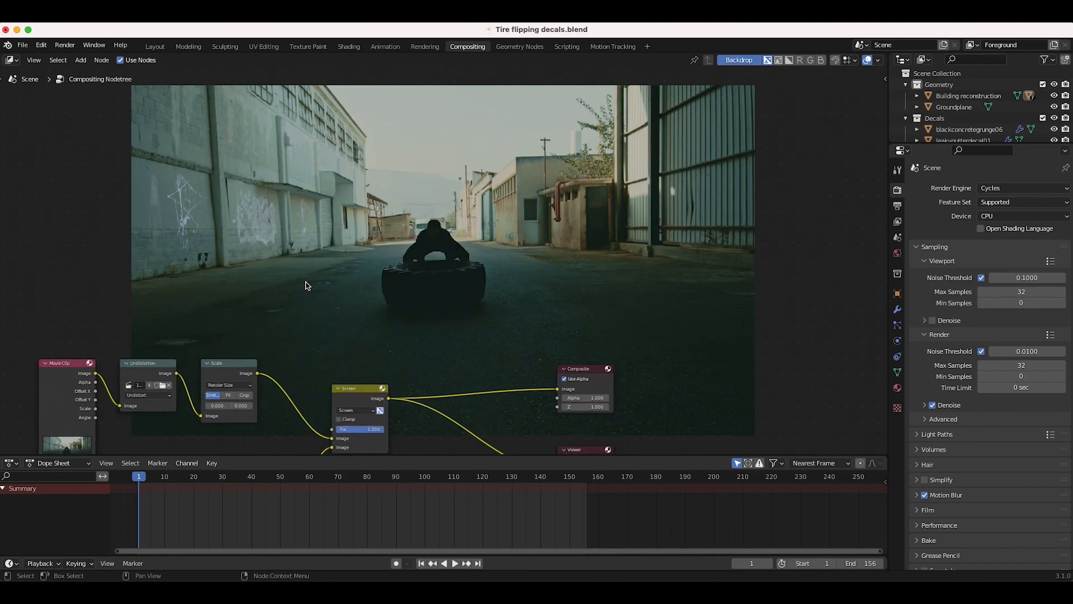
Lower the RGB curve's control point to about 0.6, 0.4 and switch the blending mode from Screen to Overlay.
{"action": "scroll", "coordinate": [306, 285], "scroll_direction": "down", "scroll_amount": 5}
{"action": "scroll", "coordinate": [306, 285], "scroll_direction": "left", "scroll_amount": 2}
{"action": "left_click", "coordinate": [444, 146]}
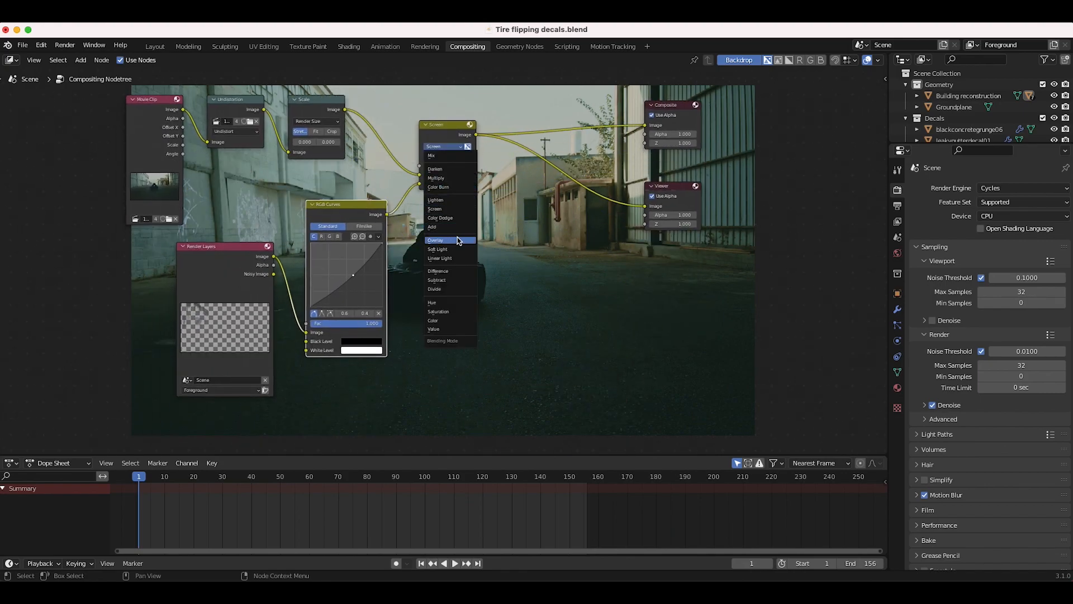
{"action": "left_click", "coordinate": [440, 243]}
{"action": "scroll", "coordinate": [393, 328], "scroll_direction": "up", "scroll_amount": 6}
{"action": "scroll", "coordinate": [393, 328], "scroll_direction": "right", "scroll_amount": 1}
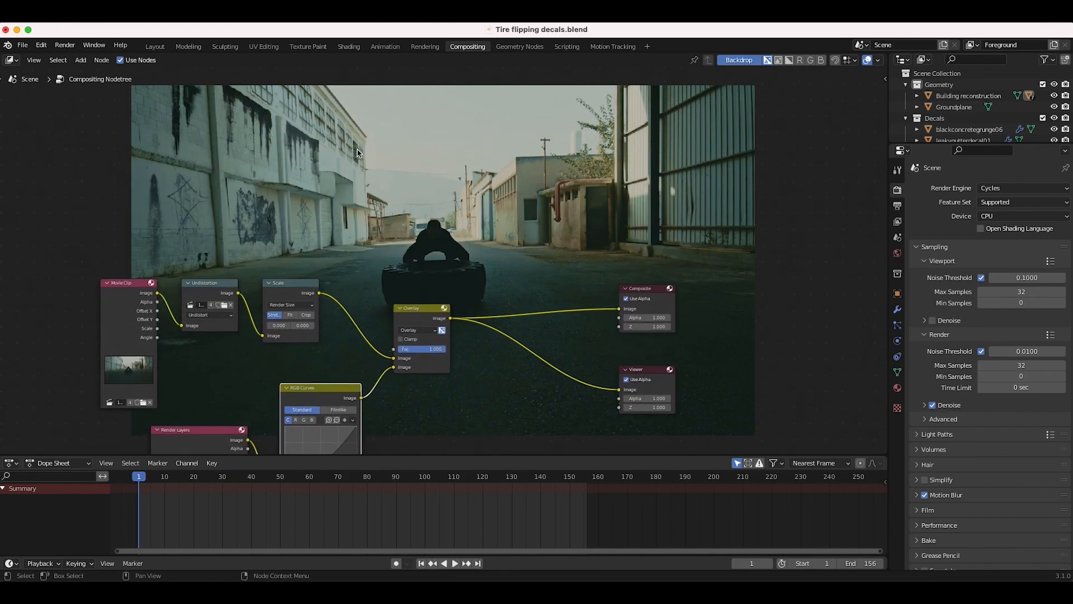
Raise the RGB curve's control point to about 0.4, 0.5 and check the overlaid decals on the wall.
{"action": "scroll", "coordinate": [393, 328], "scroll_direction": "down", "scroll_amount": 1}
{"action": "scroll", "coordinate": [393, 328], "scroll_direction": "down", "scroll_amount": 3}
{"action": "scroll", "coordinate": [393, 328], "scroll_direction": "left", "scroll_amount": 2}
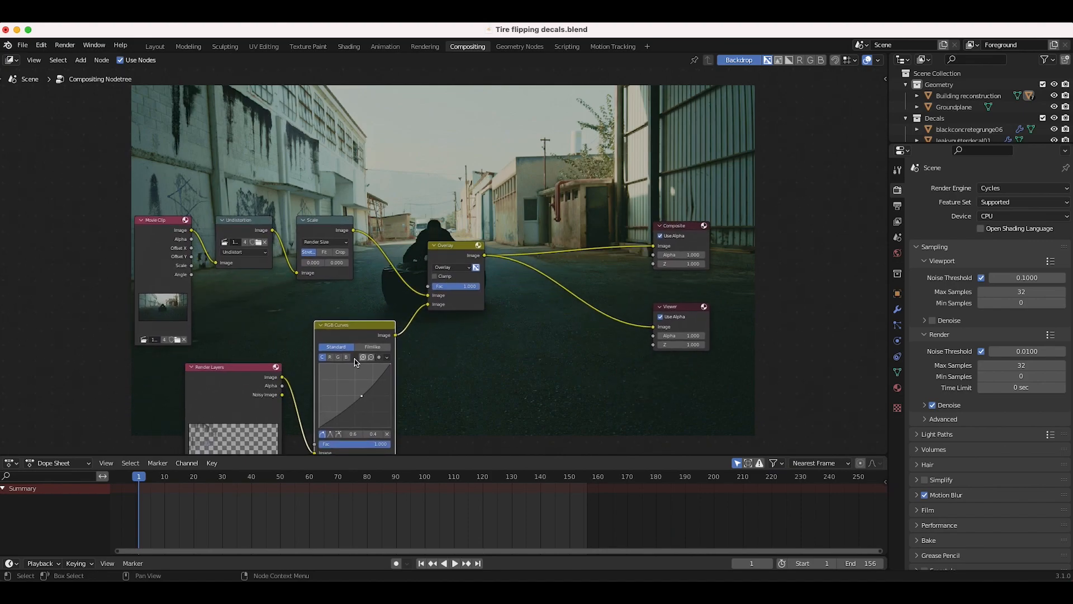
{"action": "left_click_drag", "start_coordinate": [362, 395], "coordinate": [353, 392]}
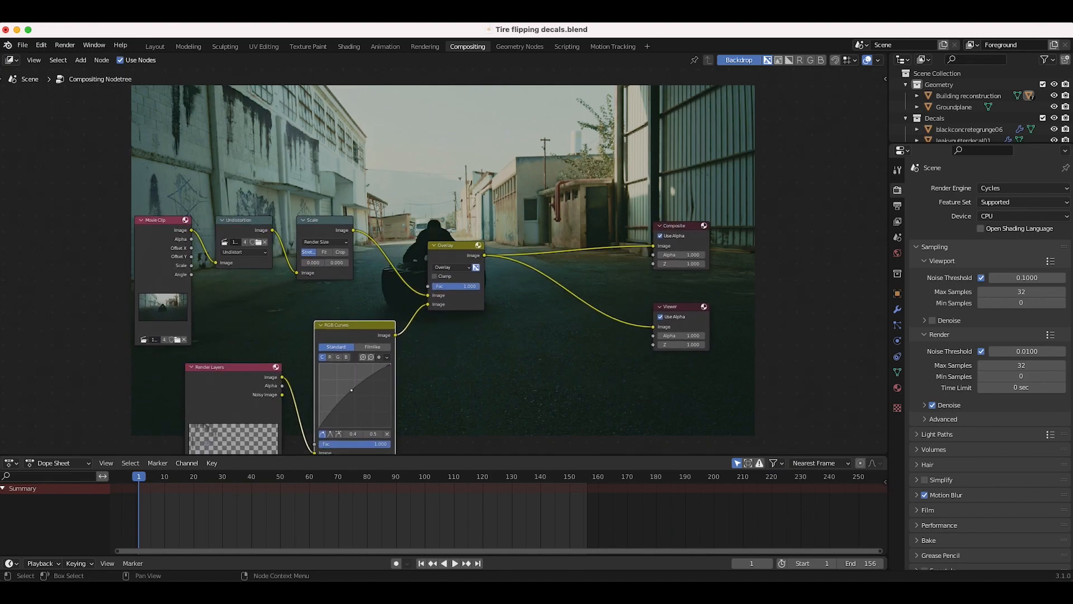
{"action": "scroll", "coordinate": [349, 290], "scroll_direction": "up", "scroll_amount": 5}
{"action": "scroll", "coordinate": [349, 291], "scroll_direction": "right", "scroll_amount": 2}
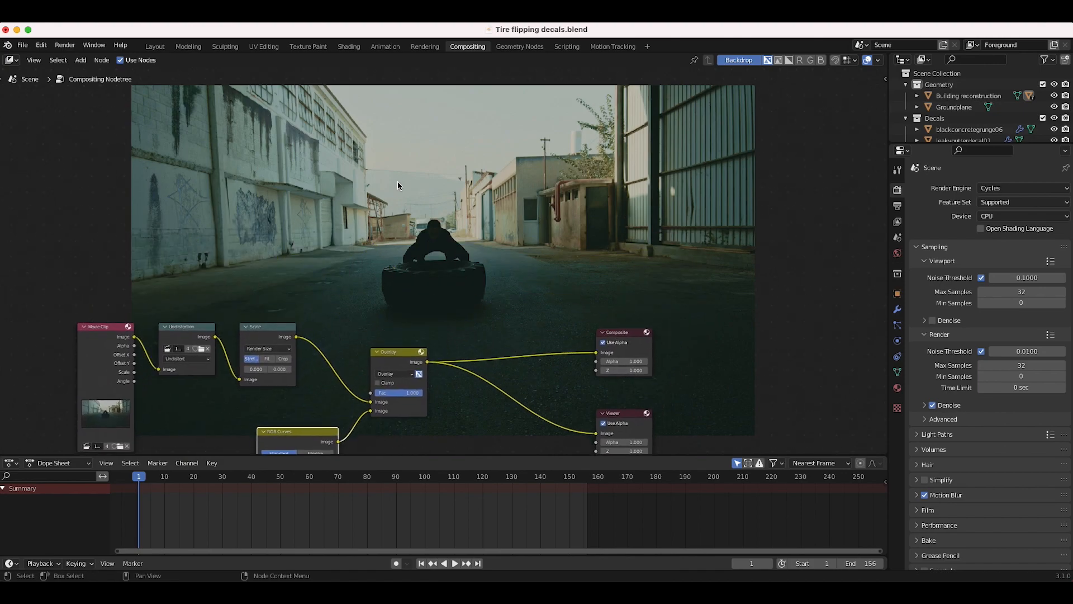
{"action": "scroll", "coordinate": [316, 305], "scroll_direction": "down", "scroll_amount": 5}
{"action": "scroll", "coordinate": [315, 305], "scroll_direction": "left", "scroll_amount": 2}
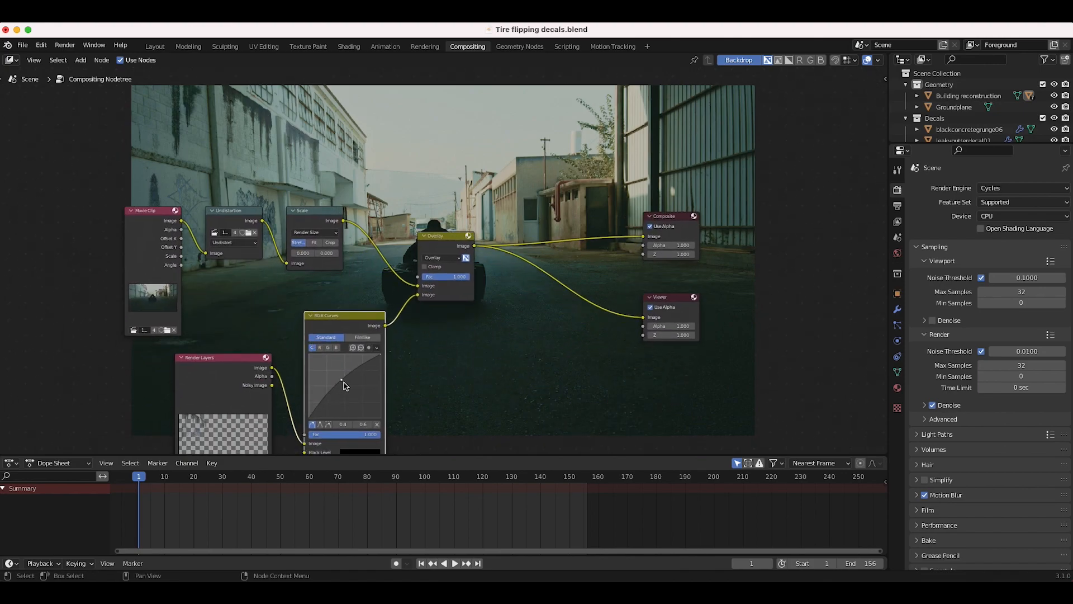
{"action": "scroll", "coordinate": [204, 190], "scroll_direction": "up", "scroll_amount": 1}
{"action": "scroll", "coordinate": [204, 190], "scroll_direction": "up", "scroll_amount": 5}
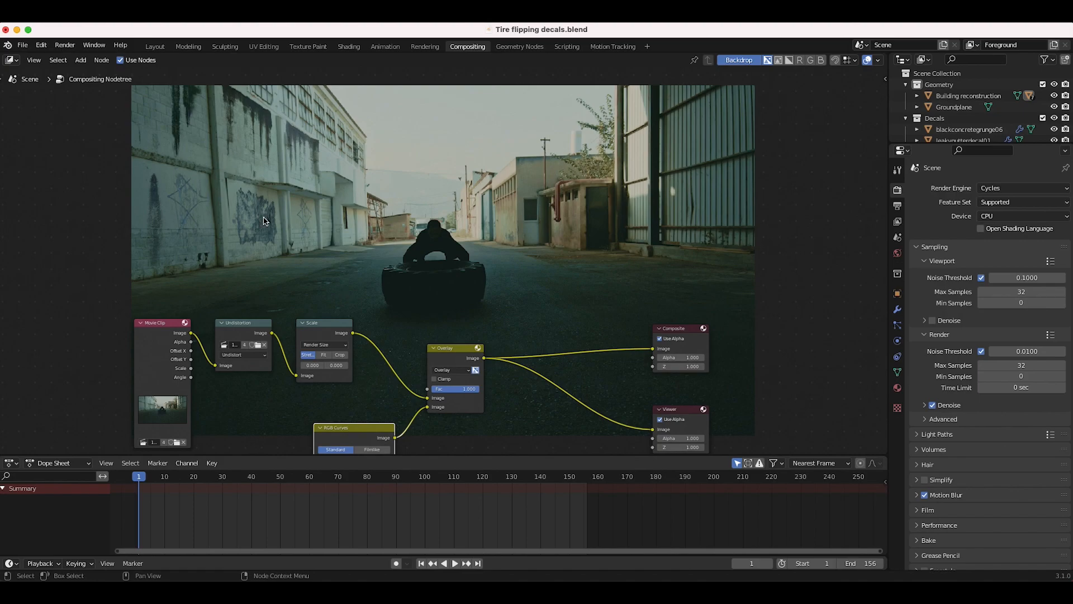
Switch the mixing node to Soft Light and lower the RGB curve's control point to about 0.5, 0.4.
{"action": "scroll", "coordinate": [302, 285], "scroll_direction": "down", "scroll_amount": 10}
{"action": "left_click", "coordinate": [409, 129]}
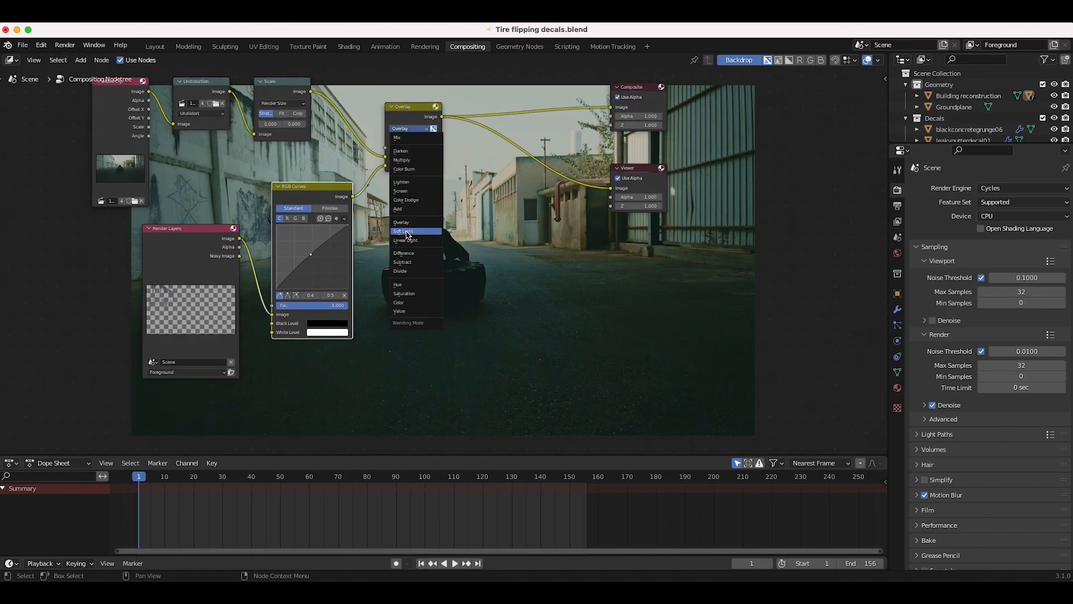
{"action": "left_click", "coordinate": [407, 235]}
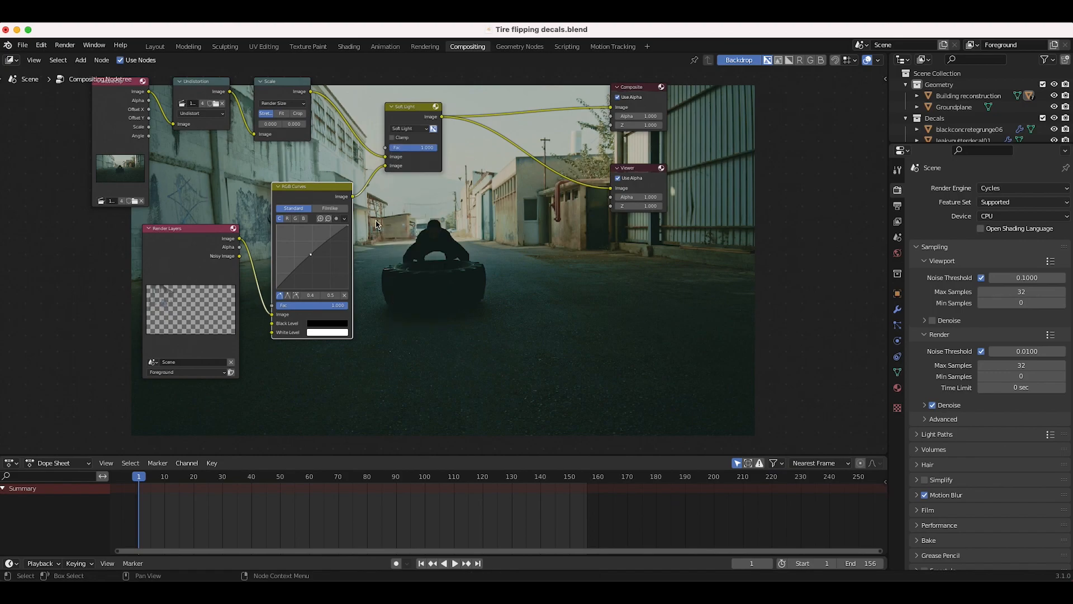
{"action": "scroll", "coordinate": [344, 195], "scroll_direction": "up", "scroll_amount": 10}
{"action": "scroll", "coordinate": [235, 223], "scroll_direction": "down", "scroll_amount": 10}
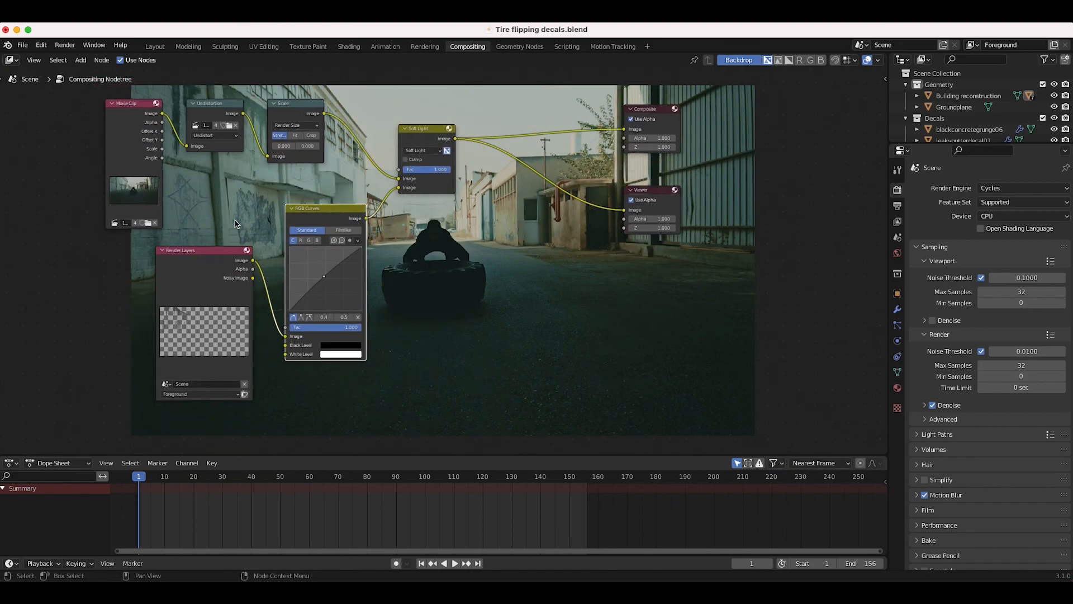
{"action": "scroll", "coordinate": [447, 161], "scroll_direction": "up", "scroll_amount": 8}
{"action": "scroll", "coordinate": [260, 114], "scroll_direction": "down", "scroll_amount": 2}
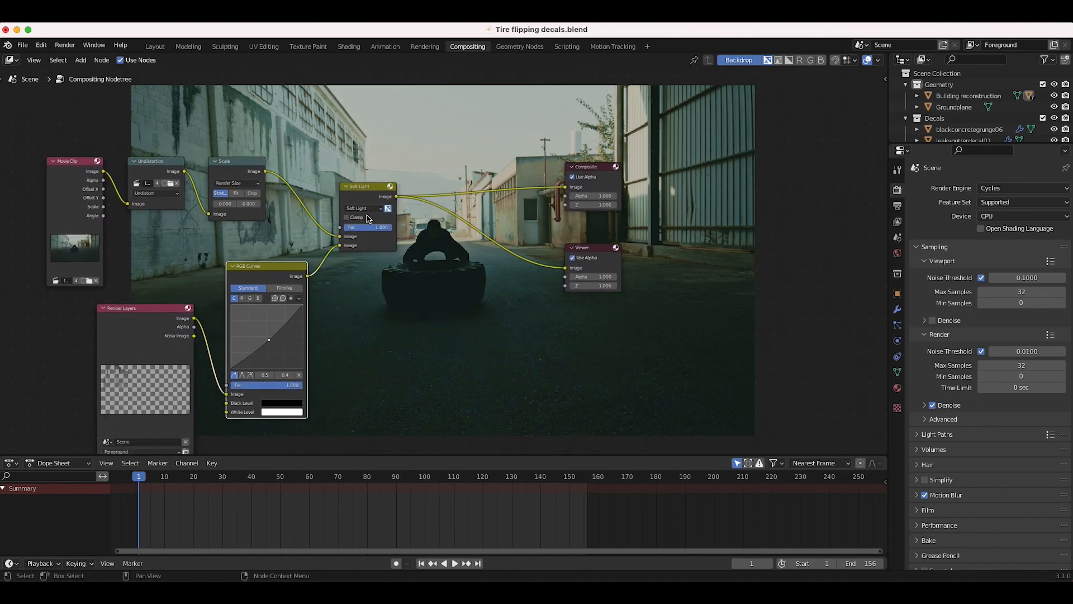
Set the mixing node's blending mode back to Overlay and raise the RGB curve's control point to about 0.4, 0.5.
{"action": "left_click", "coordinate": [364, 210]}
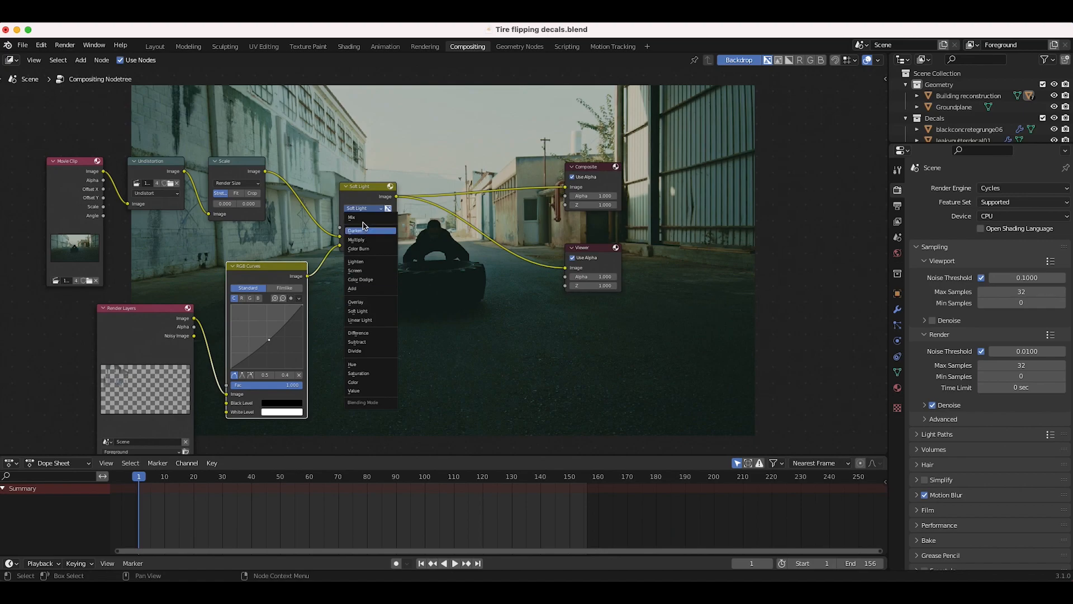
{"action": "left_click", "coordinate": [356, 302]}
{"action": "middle_click_drag", "start_coordinate": [359, 241], "coordinate": [409, 285]}
{"action": "left_click_drag", "start_coordinate": [318, 384], "coordinate": [313, 380]}
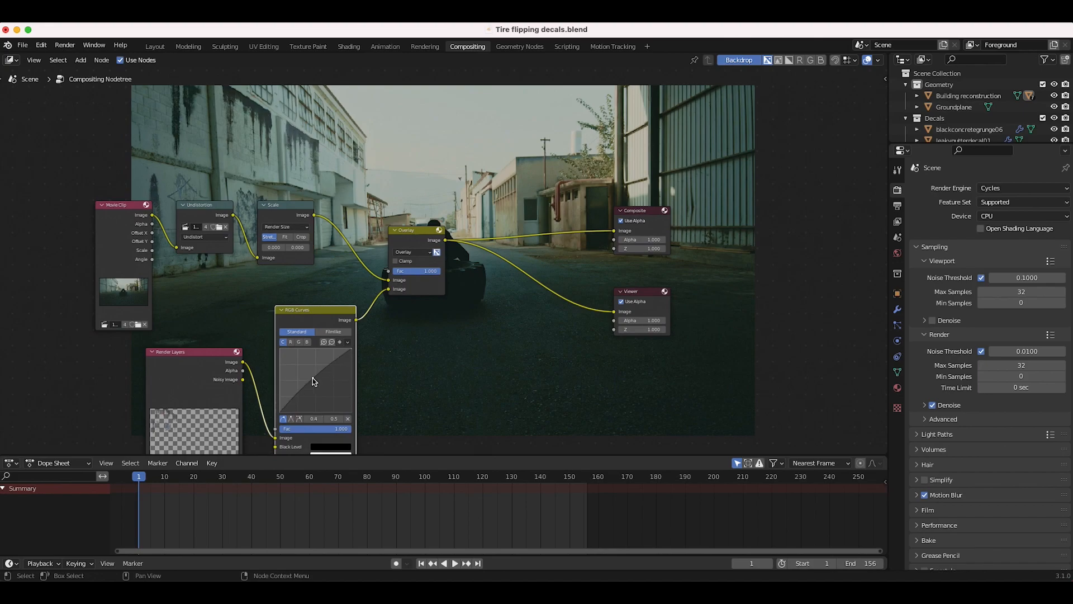
{"action": "middle_click_drag", "start_coordinate": [337, 343], "coordinate": [476, 308]}
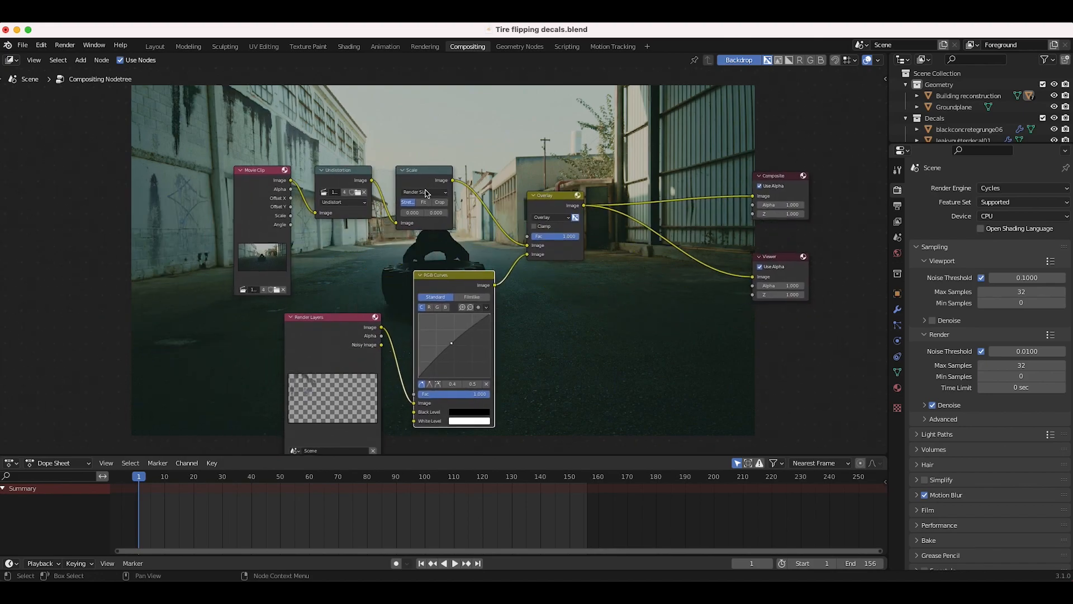
{"action": "scroll", "coordinate": [350, 215], "scroll_direction": "up", "scroll_amount": 6}
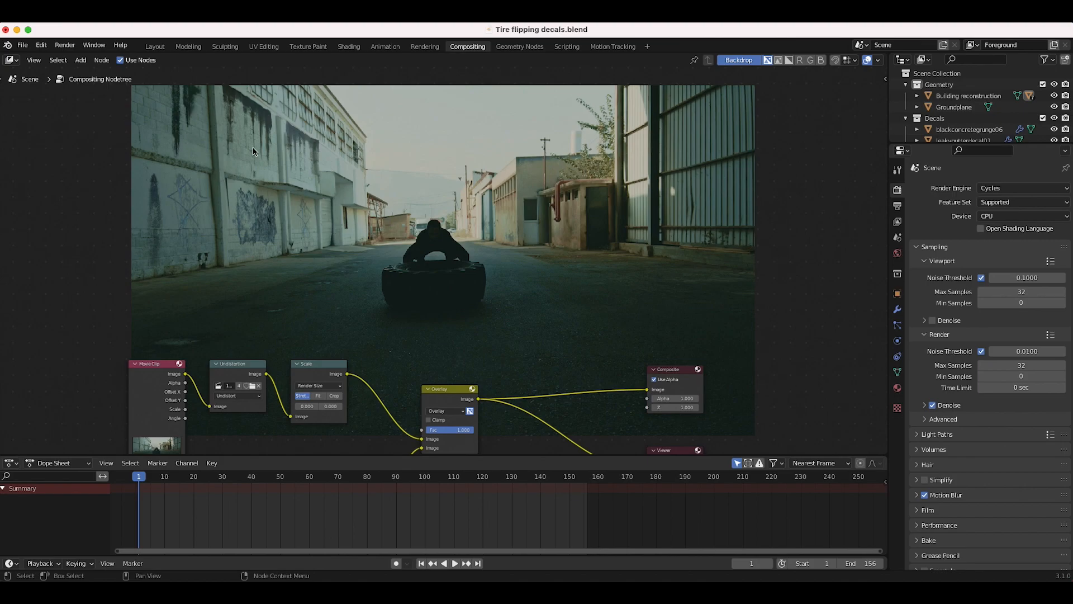
Move the Render Layers and RGB Curves nodes aside and insert a Blur node on the link between RGB Curves and Overlay.
{"action": "scroll", "coordinate": [358, 168], "scroll_direction": "down", "scroll_amount": 8}
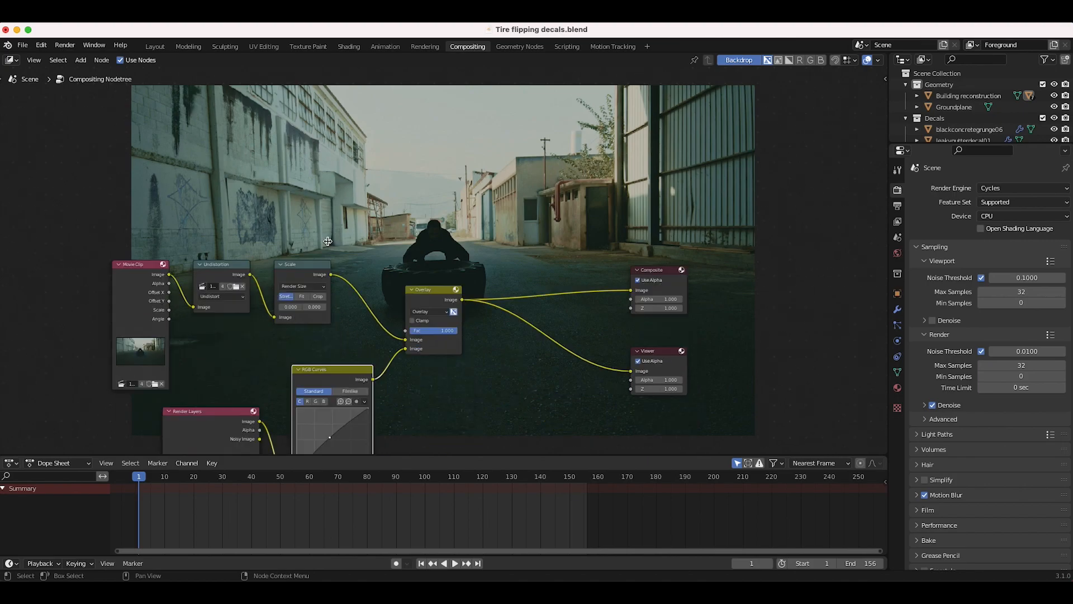
{"action": "key", "text": "g"}
{"action": "left_click", "coordinate": [278, 361]}
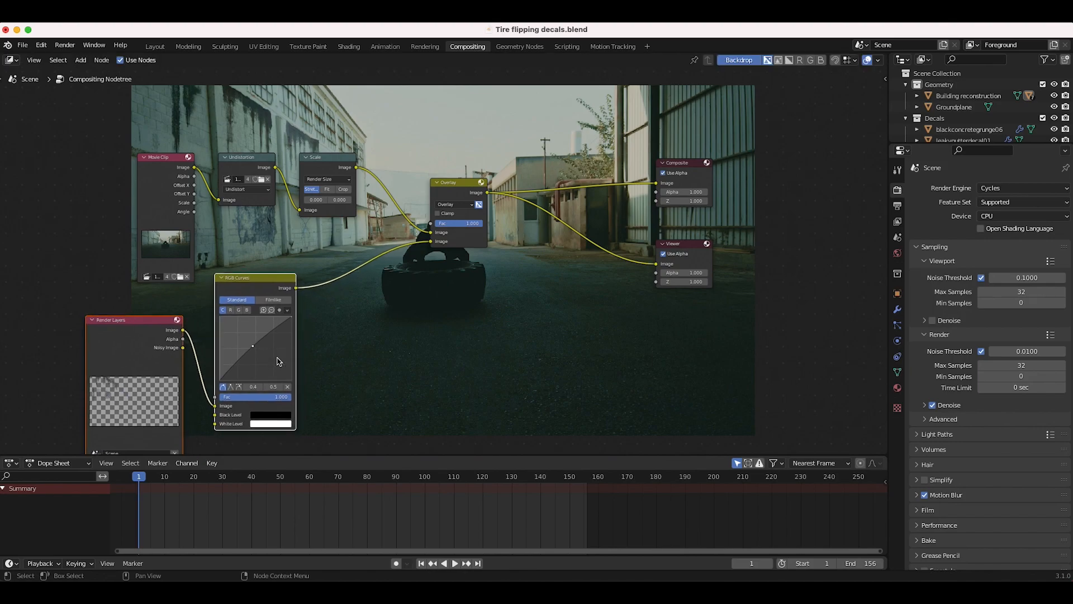
{"action": "key", "text": "shift+a"}
{"action": "mouse_move", "coordinate": [389, 364]}
{"action": "mouse_move", "coordinate": [338, 384]}
{"action": "left_click", "coordinate": [441, 404]}
{"action": "left_click", "coordinate": [351, 275]}
Set the Blur node's X and Y amounts to 2 and check the decals on the wall.
{"action": "middle_click_drag", "start_coordinate": [351, 276], "coordinate": [395, 323]}
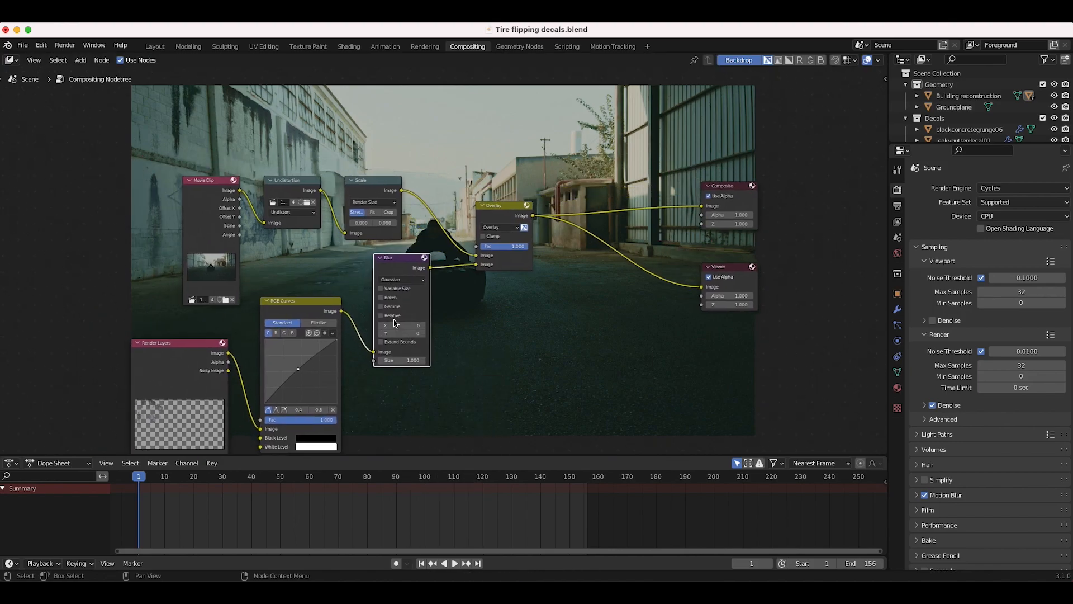
{"action": "left_click", "coordinate": [424, 325]}
{"action": "left_click", "coordinate": [423, 326]}
{"action": "left_click", "coordinate": [424, 333]}
{"action": "left_click", "coordinate": [423, 333]}
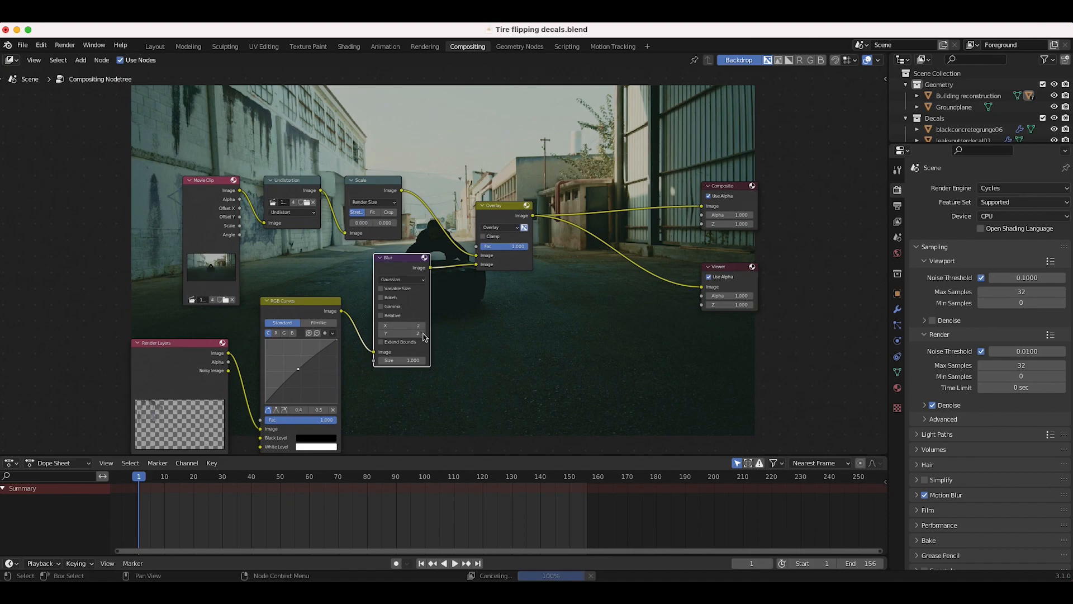
{"action": "middle_click_drag", "start_coordinate": [326, 147], "coordinate": [285, 201]}
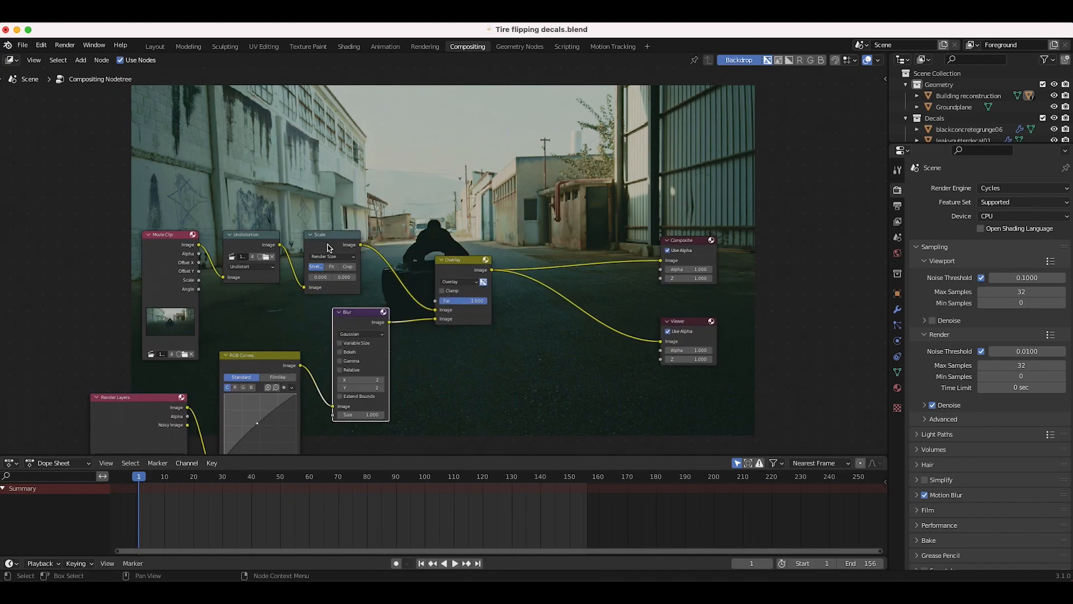
Reduce the Blur node's X and Y amounts to 1.
{"action": "left_click", "coordinate": [342, 380]}
{"action": "left_click", "coordinate": [341, 387]}
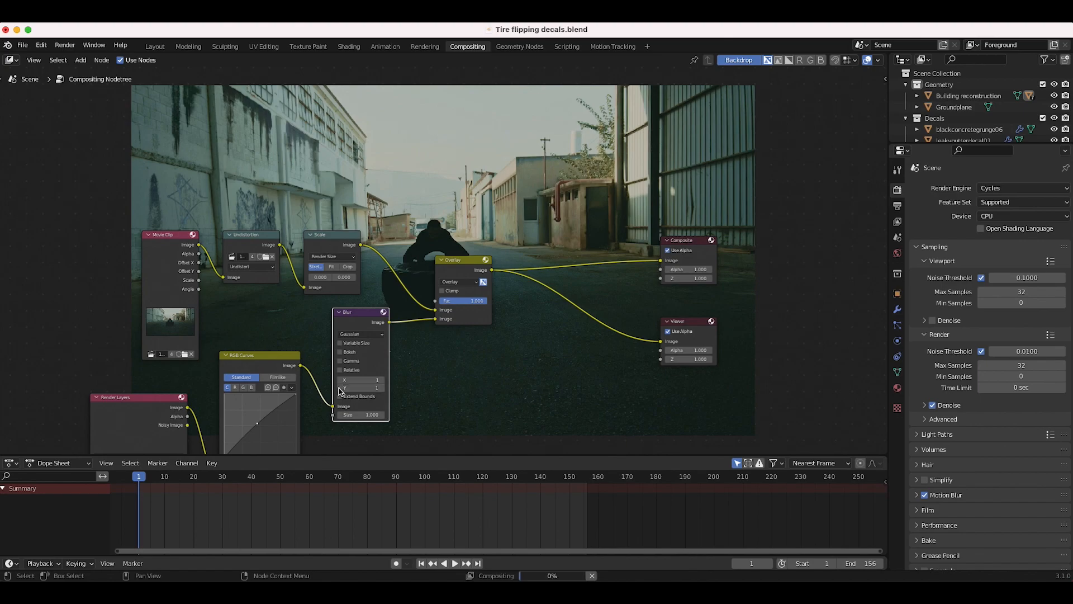
{"action": "middle_click_drag", "start_coordinate": [384, 181], "coordinate": [272, 111]}
Move the Render Layers, RGB Curves and Blur nodes together farther away from the Overlay node to free up space.
{"action": "middle_click_drag", "start_coordinate": [261, 303], "coordinate": [443, 280]}
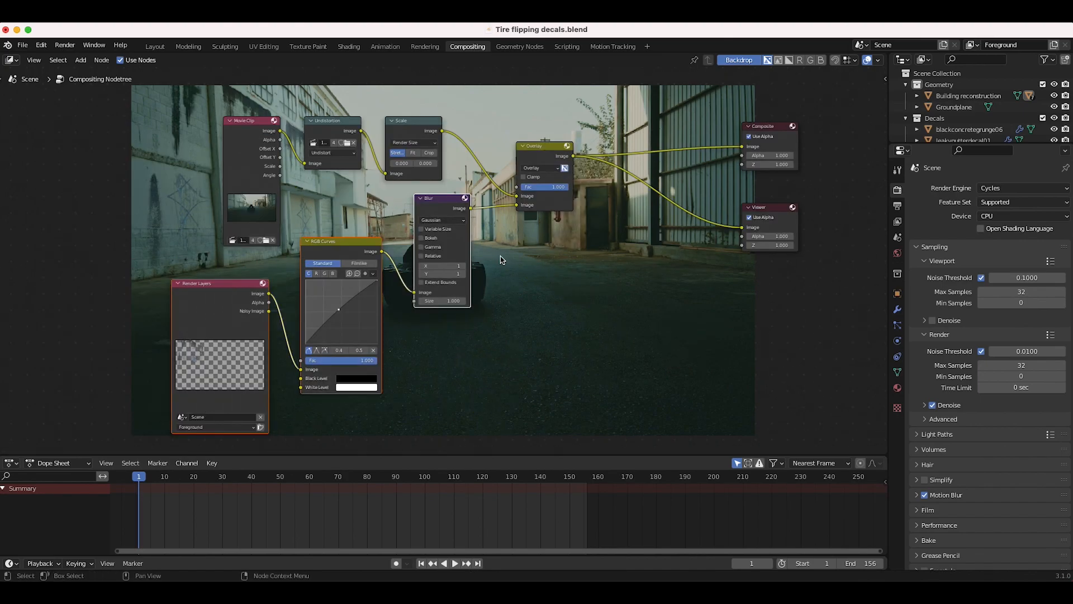
{"action": "key", "text": "g"}
{"action": "left_click", "coordinate": [414, 284]}
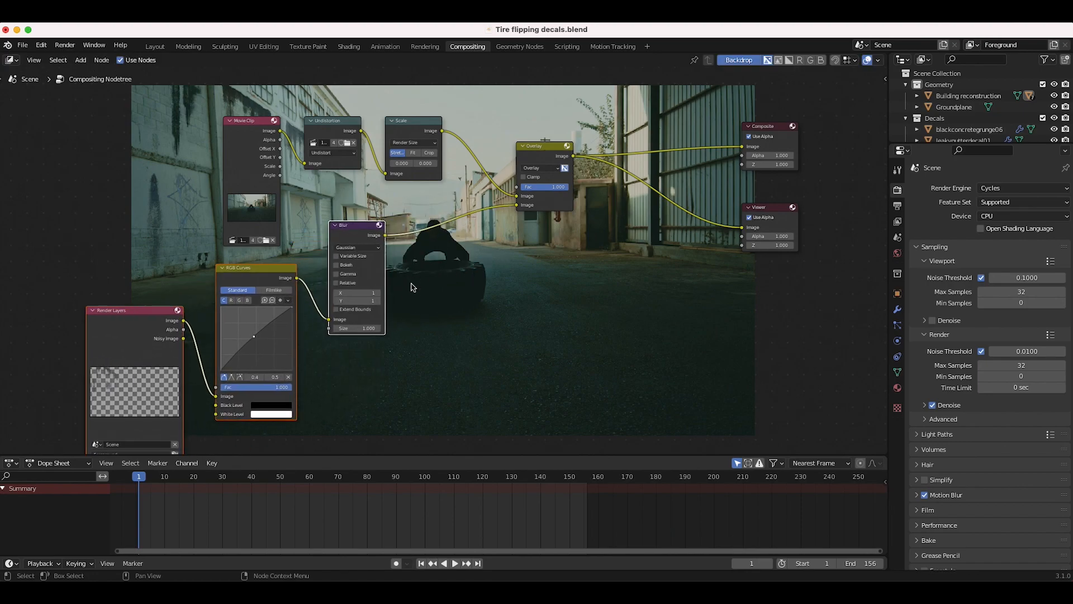
{"action": "middle_click_drag", "start_coordinate": [513, 140], "coordinate": [411, 284]}
{"action": "middle_click_drag", "start_coordinate": [254, 337], "coordinate": [269, 193]}
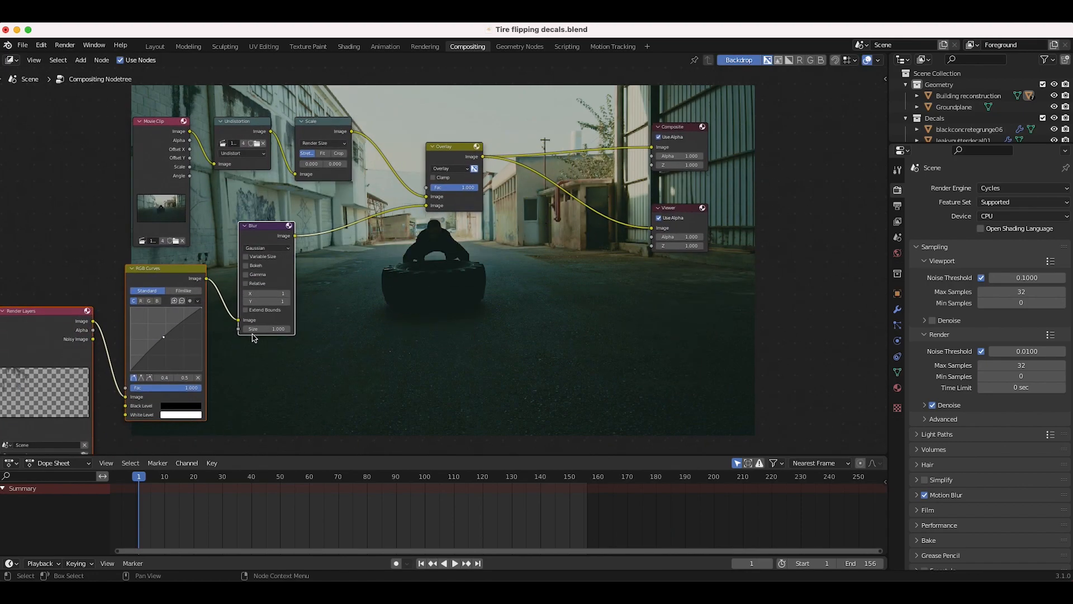
Add a Color Balance node and insert it on the link between the Blur and Overlay nodes.
{"action": "key", "text": "shift+a"}
{"action": "mouse_move", "coordinate": [299, 287]}
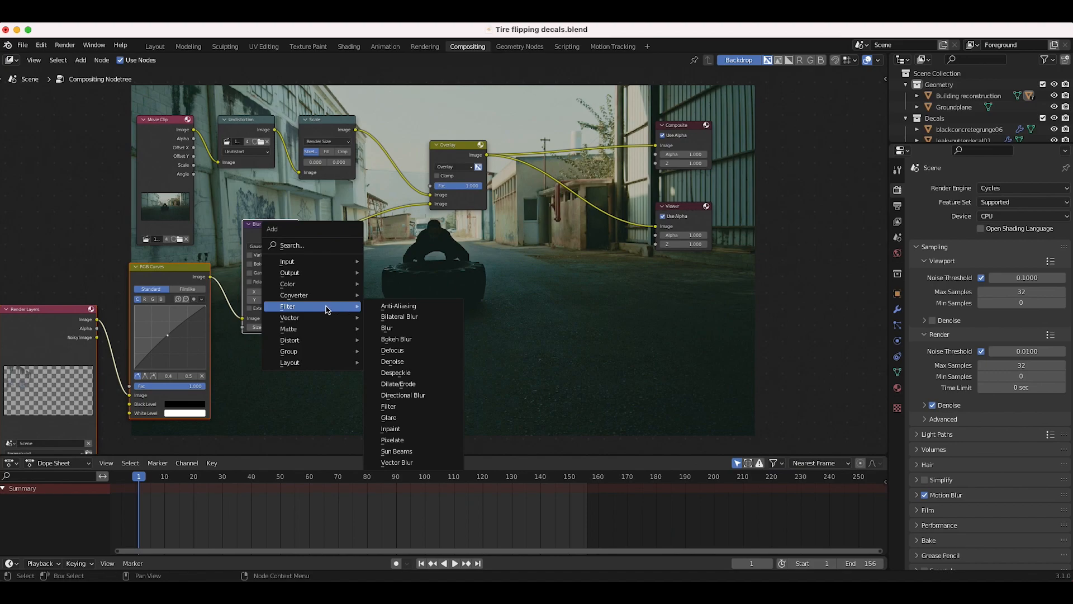
{"action": "left_click", "coordinate": [407, 309]}
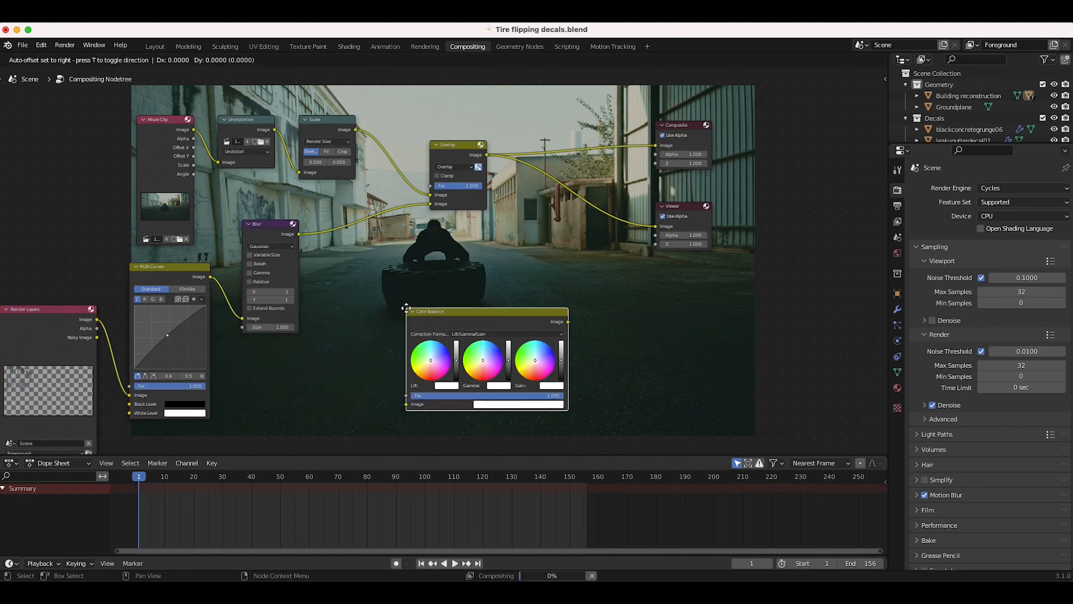
{"action": "left_click", "coordinate": [365, 271]}
{"action": "middle_click_drag", "start_coordinate": [366, 271], "coordinate": [347, 406]}
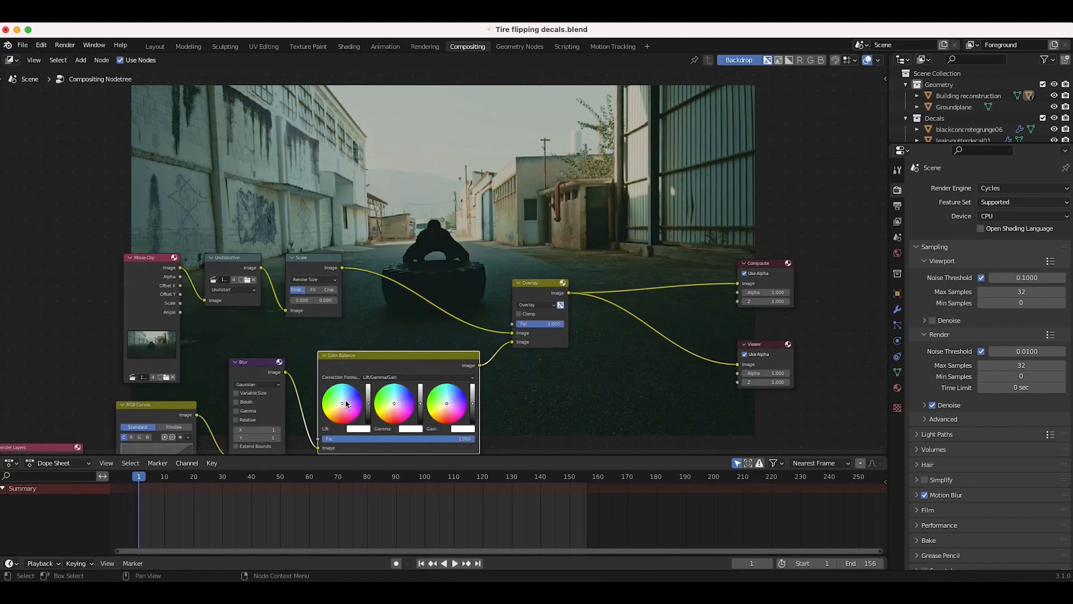
Shift the Color Balance node's Gamma colour slightly toward green to tint the decals' midtones.
{"action": "scroll", "coordinate": [619, 238], "scroll_direction": "up", "scroll_amount": 3}
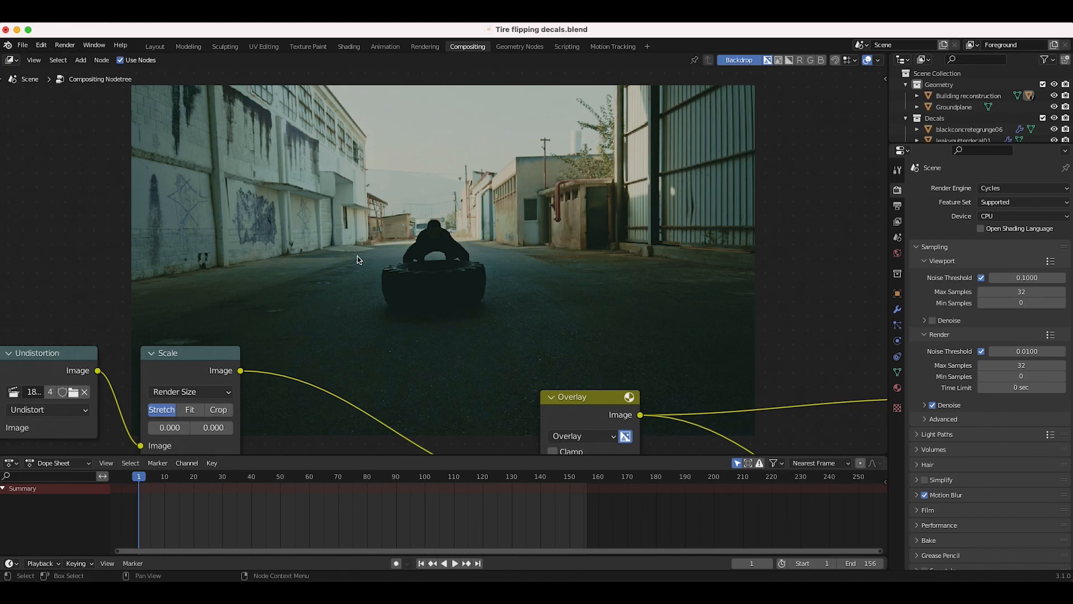
{"action": "scroll", "coordinate": [343, 259], "scroll_direction": "down", "scroll_amount": 5}
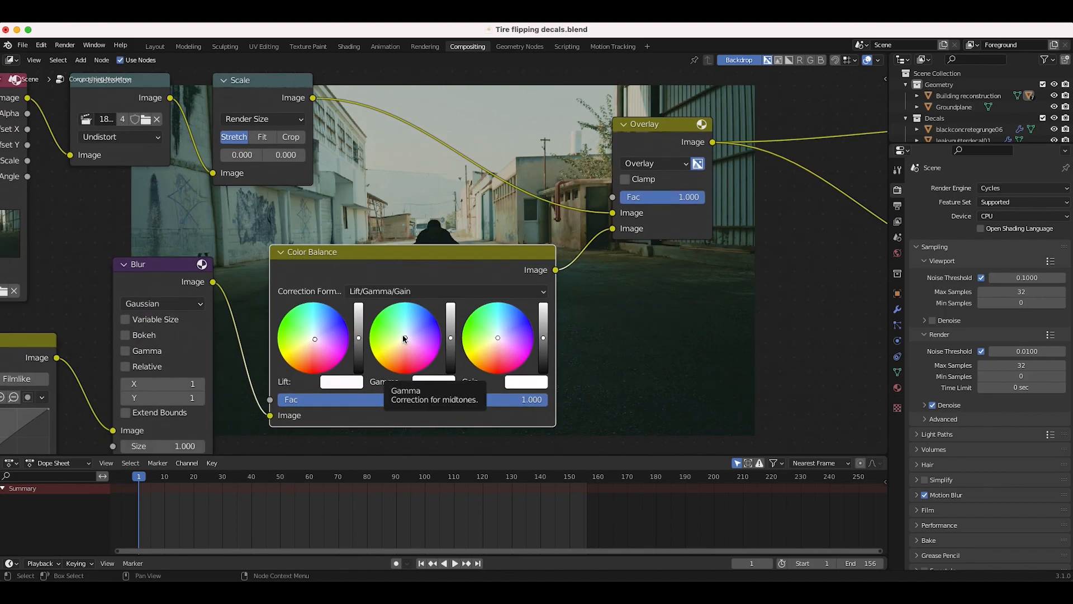
{"action": "left_click_drag", "start_coordinate": [403, 335], "coordinate": [400, 333]}
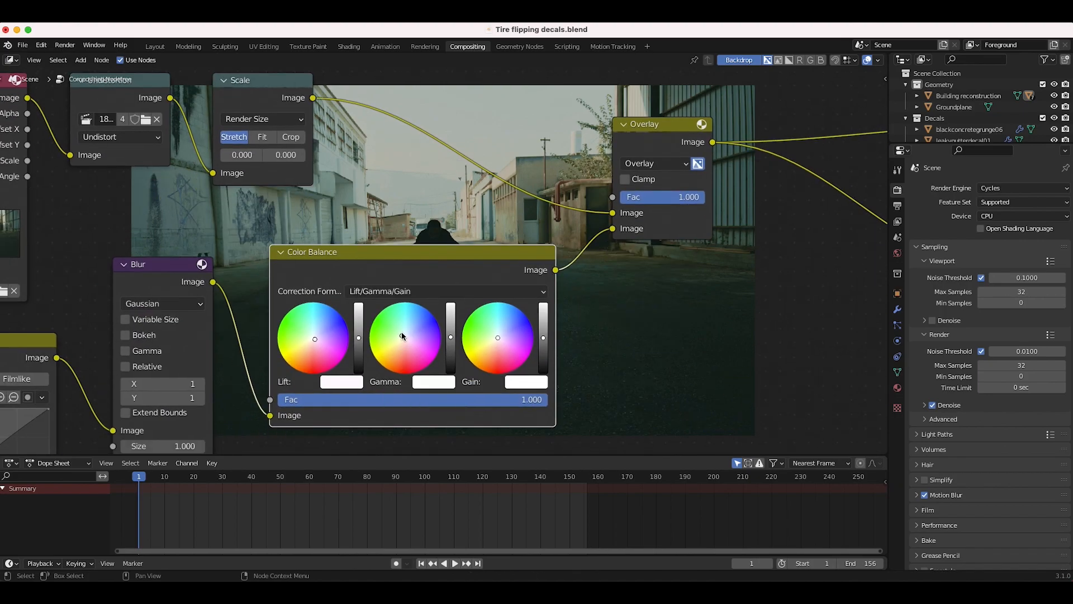
{"action": "scroll", "coordinate": [450, 196], "scroll_direction": "up", "scroll_amount": 5}
{"action": "scroll", "coordinate": [418, 217], "scroll_direction": "down", "scroll_amount": 5}
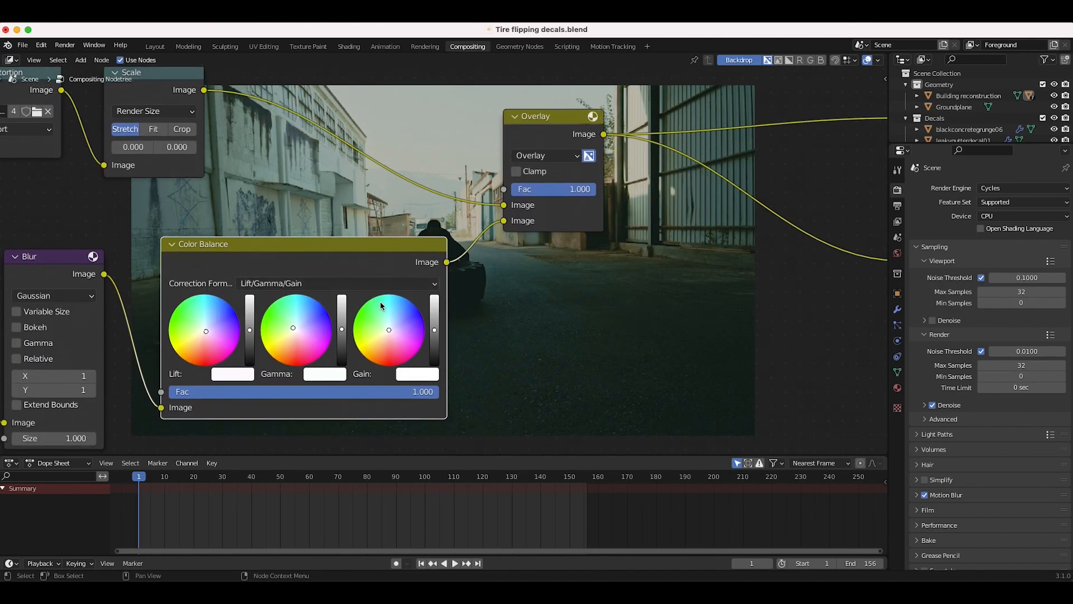
{"action": "scroll", "coordinate": [375, 267], "scroll_direction": "down", "scroll_amount": 4}
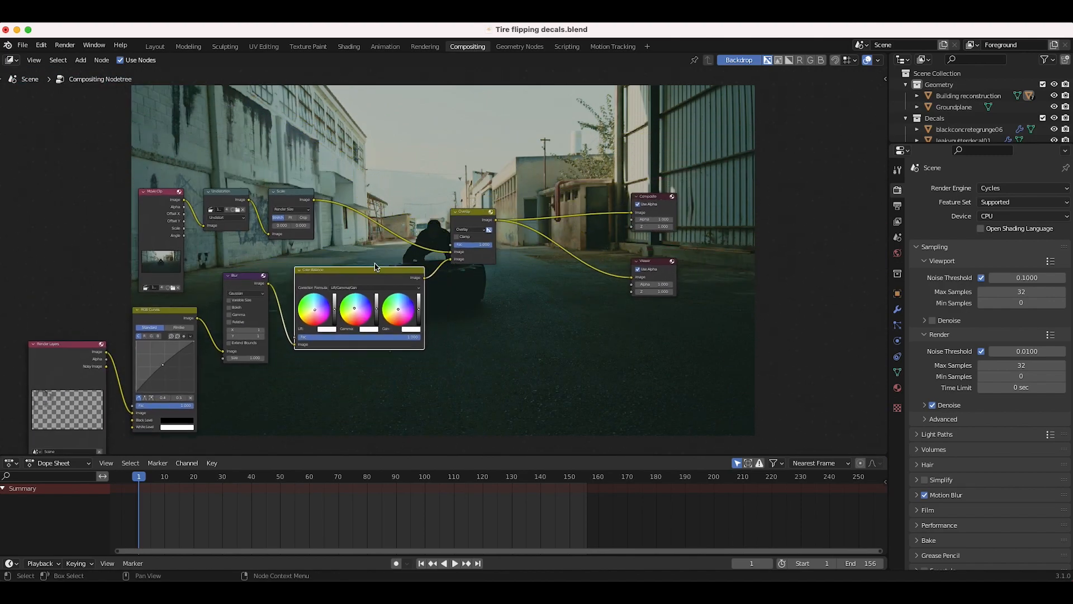
Duplicate the Color Balance node, insert it between Overlay and the Composite and Viewer outputs, and rearrange the output nodes to make room.
{"action": "key", "text": "shift+d"}
{"action": "left_click", "coordinate": [468, 266]}
{"action": "middle_click_drag", "start_coordinate": [580, 297], "coordinate": [486, 281]}
{"action": "left_click_drag", "start_coordinate": [479, 213], "coordinate": [588, 221]}
{"action": "left_click_drag", "start_coordinate": [477, 272], "coordinate": [568, 235]}
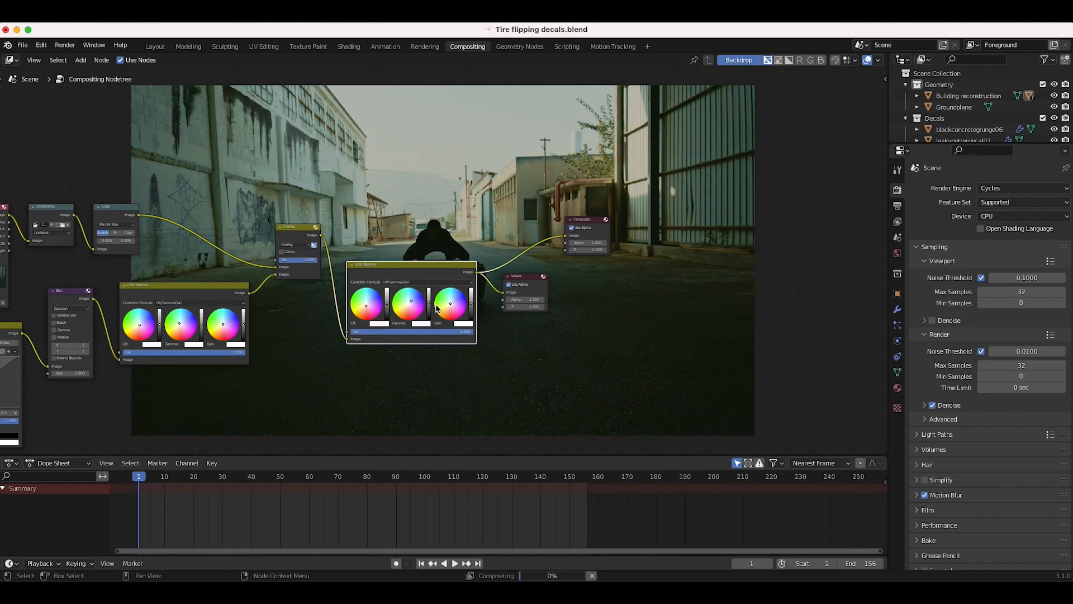
Examine the graded decals on the building wall in the backdrop and review the full node chain.
{"action": "middle_click_drag", "start_coordinate": [379, 91], "coordinate": [369, 385]}
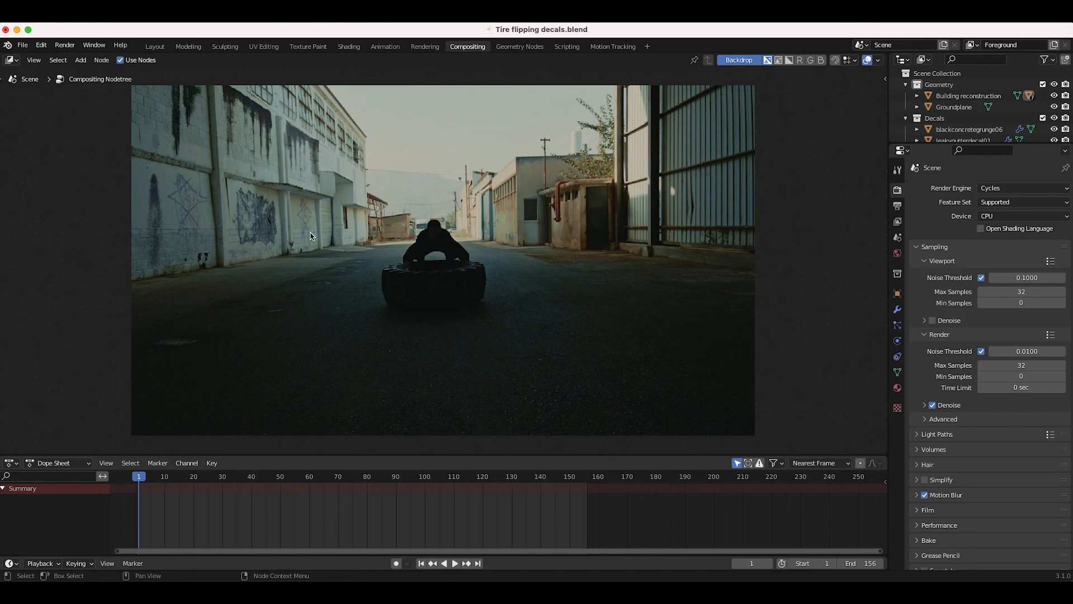
{"action": "scroll", "coordinate": [312, 236], "scroll_direction": "down", "scroll_amount": 8}
{"action": "scroll", "coordinate": [312, 237], "scroll_direction": "left", "scroll_amount": 10}
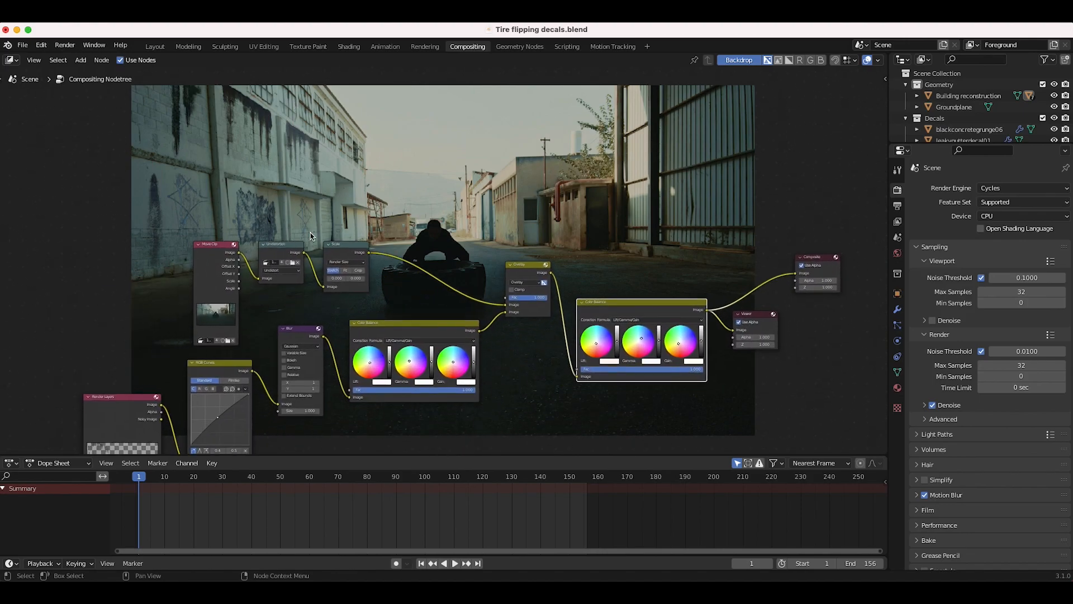
{"action": "scroll", "coordinate": [312, 236], "scroll_direction": "down", "scroll_amount": 5}
{"action": "scroll", "coordinate": [312, 236], "scroll_direction": "left", "scroll_amount": 3}
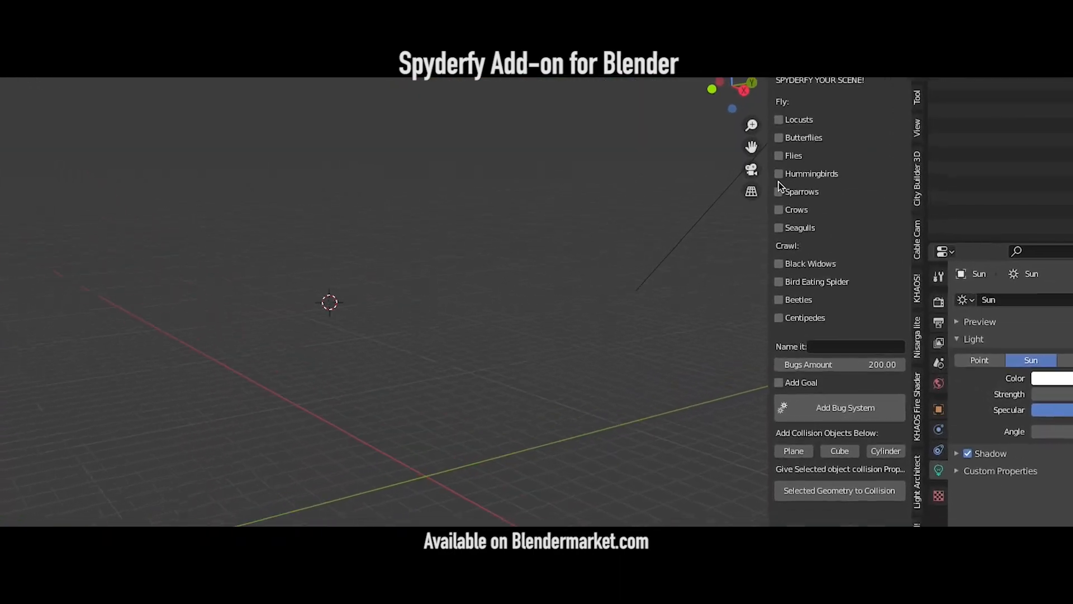
Choose Crows as the flying creature for the Spyderfy bug system.
{"action": "left_click", "coordinate": [778, 191]}
{"action": "left_click", "coordinate": [779, 210]}
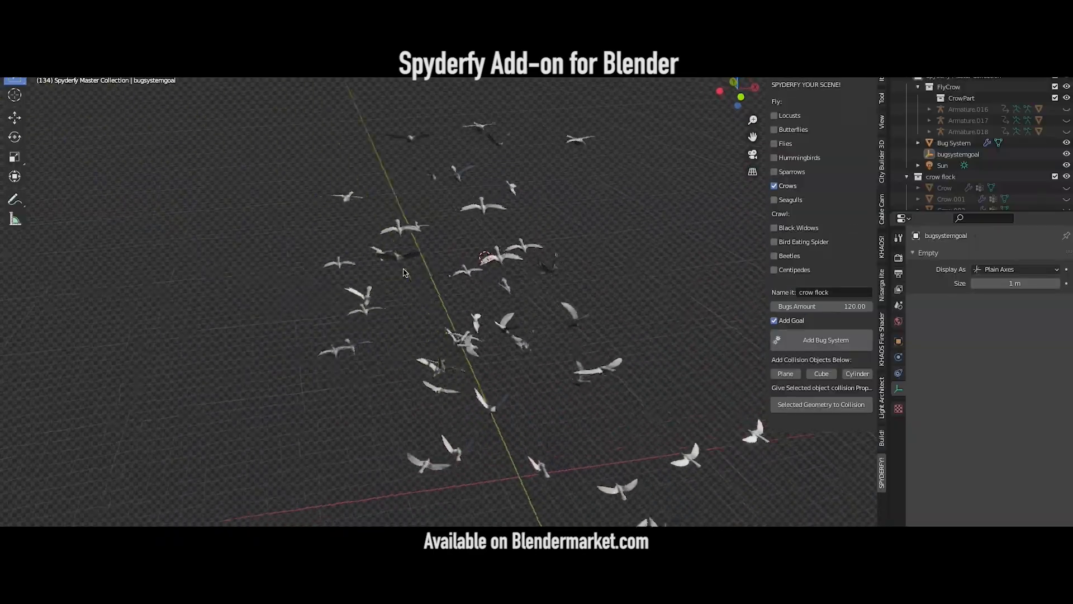